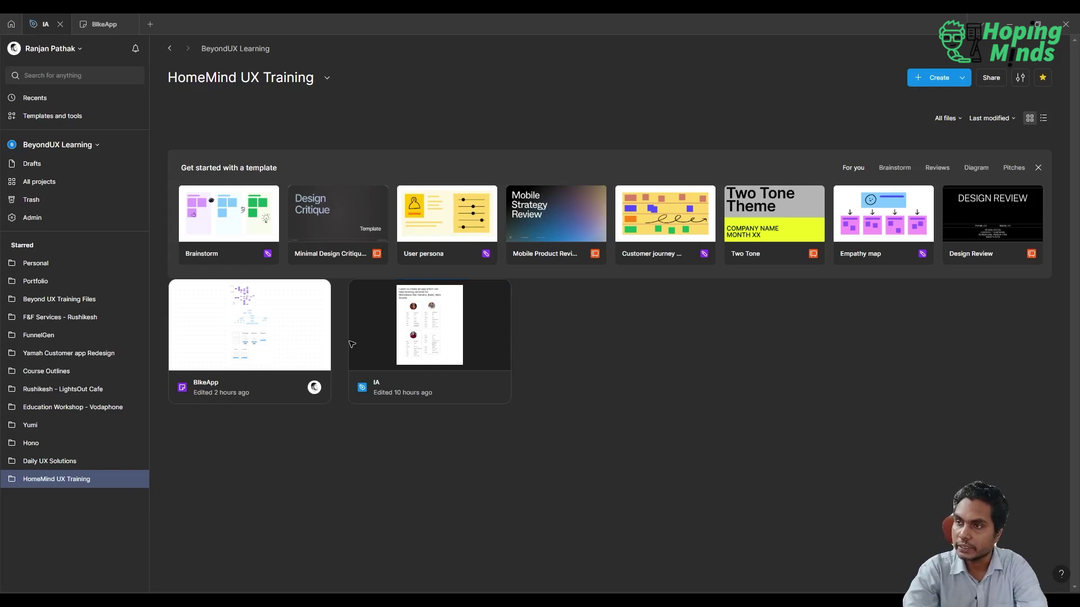
# Open the IA design file from the HomeMind UX Training project
pyautogui.doubleClick(377, 336)
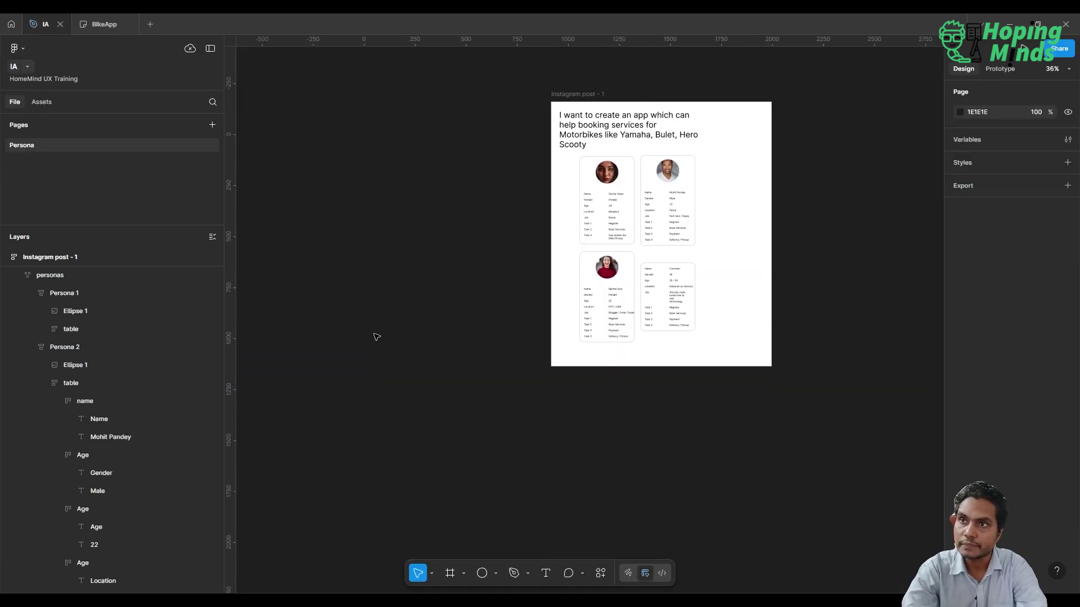
pyautogui.click(8, 260)
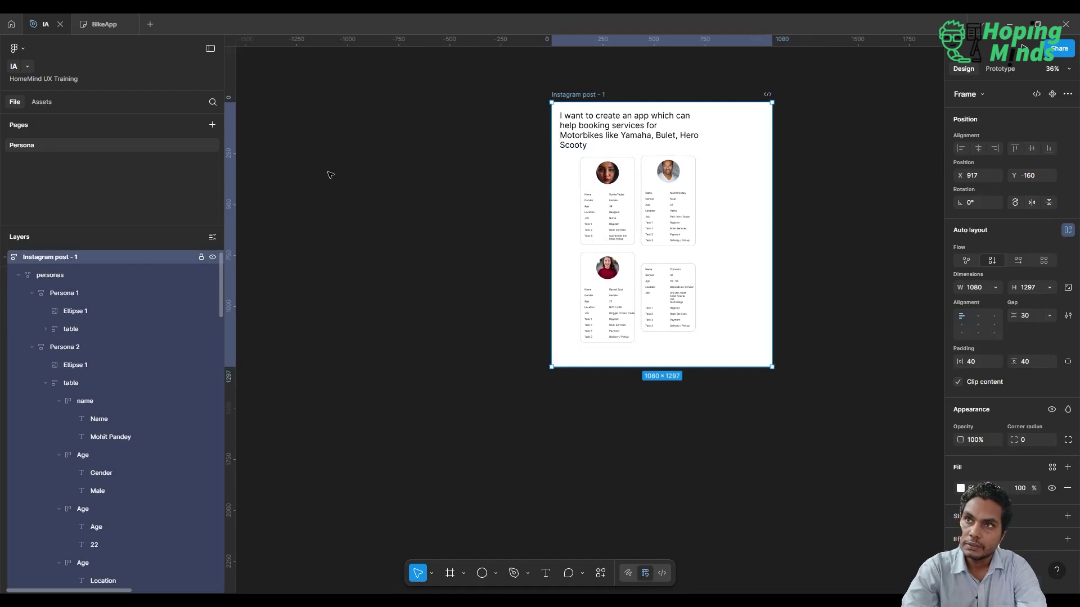
pyautogui.press('Escape')
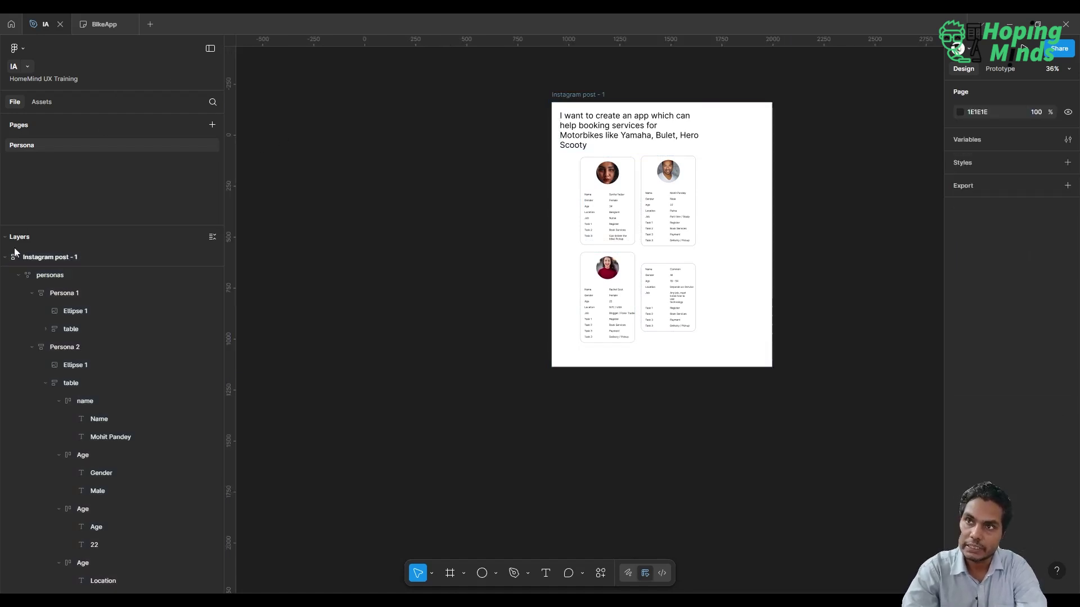
pyautogui.click(3, 259)
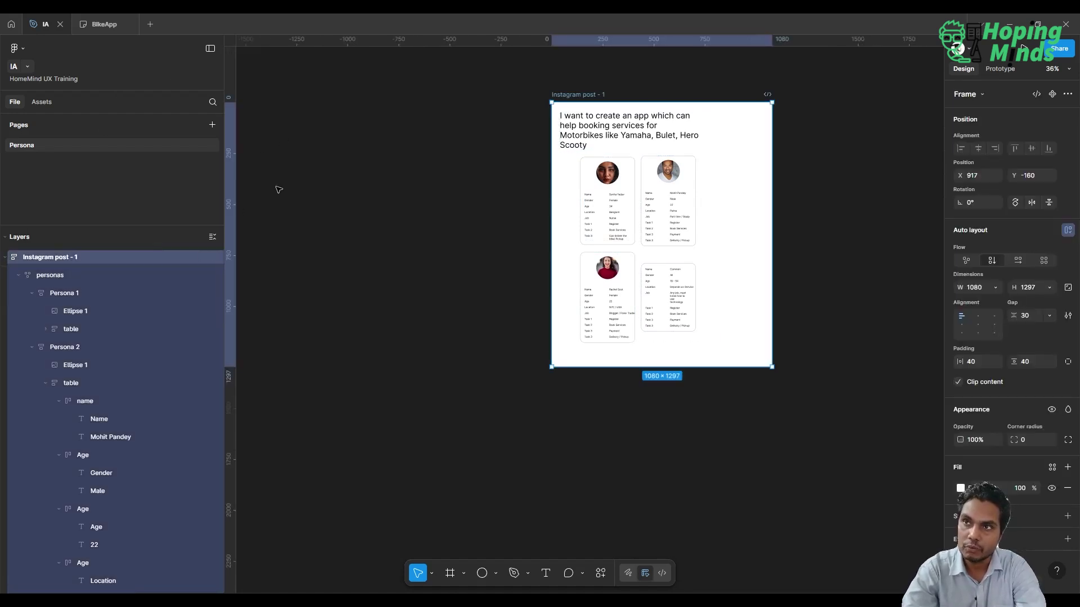
pyautogui.press('Escape')
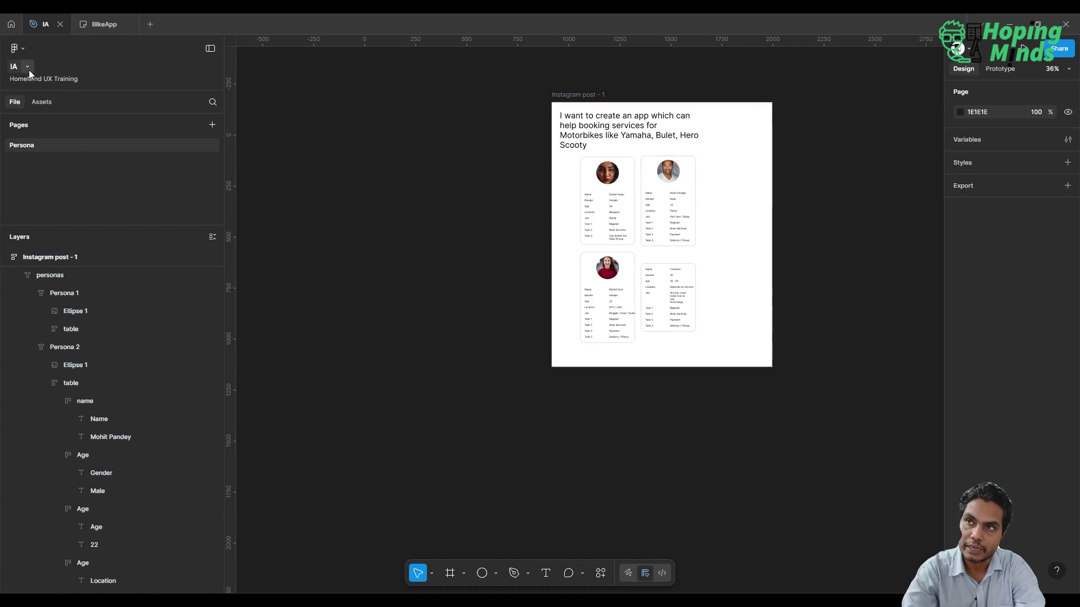
# Look through the file's options, its assets and the library manager, and return to the page and layer lists
pyautogui.click(28, 67)
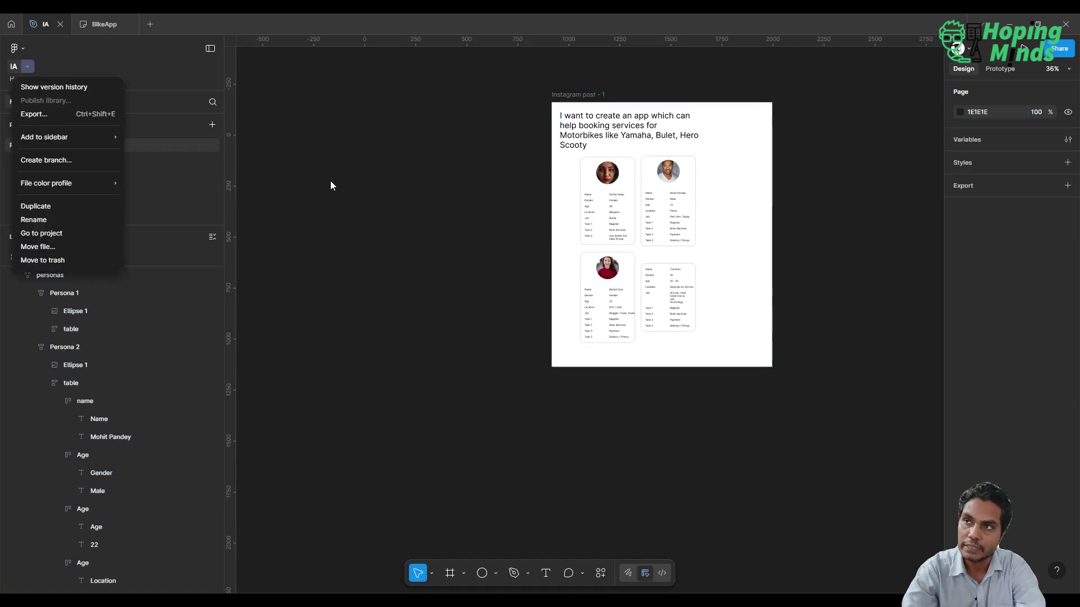
pyautogui.click(128, 120)
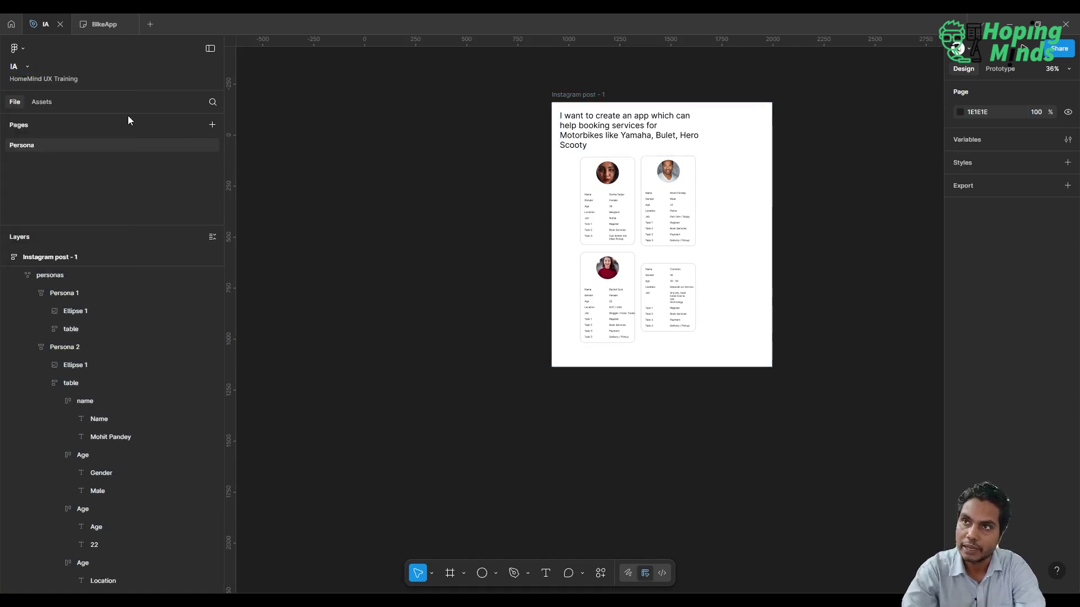
pyautogui.click(16, 104)
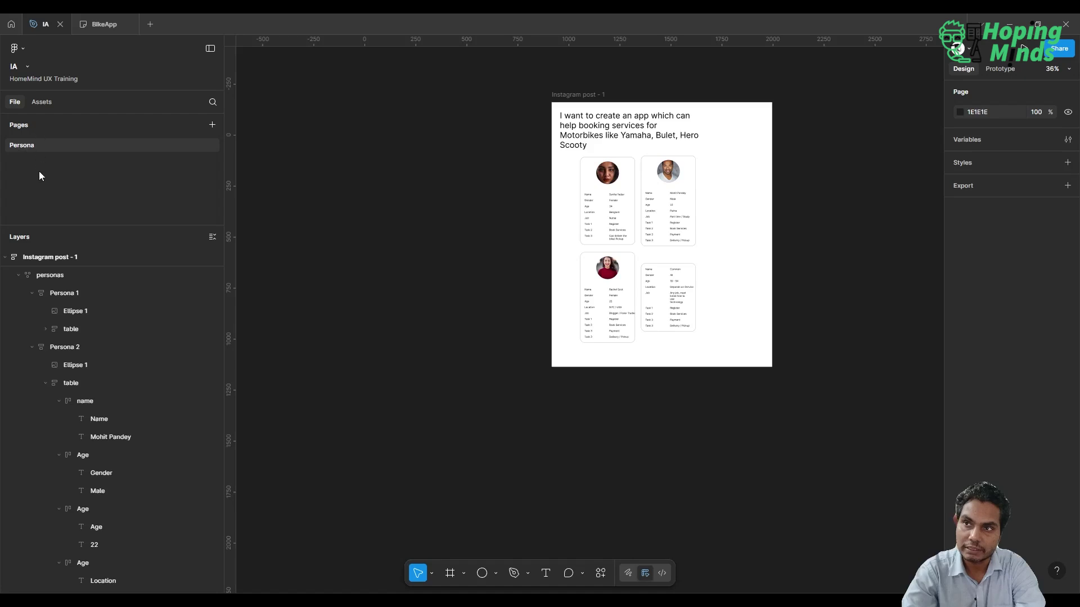
pyautogui.click(41, 104)
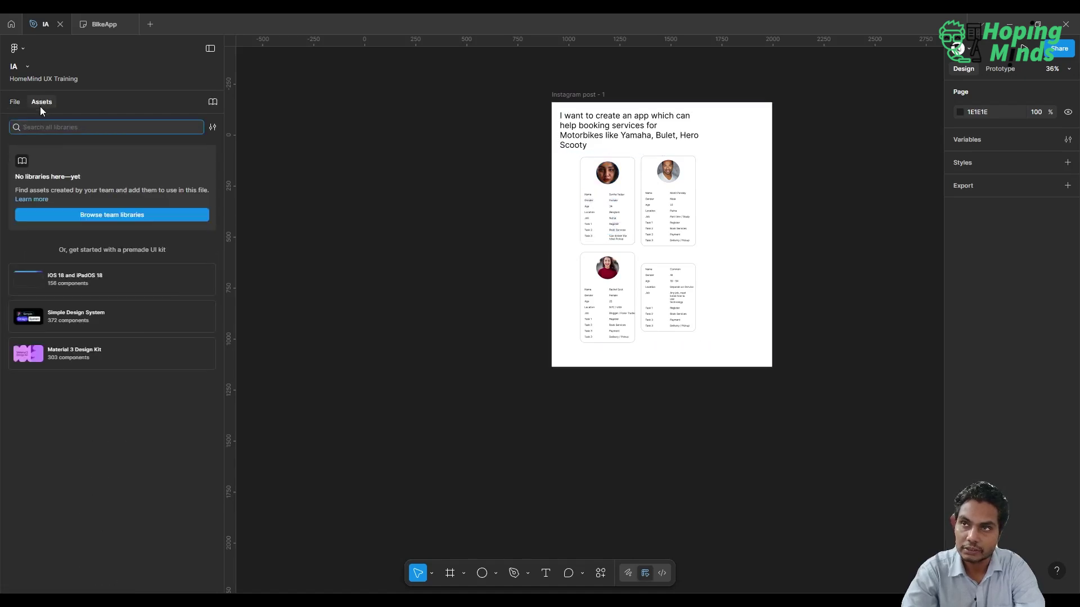
pyautogui.click(213, 102)
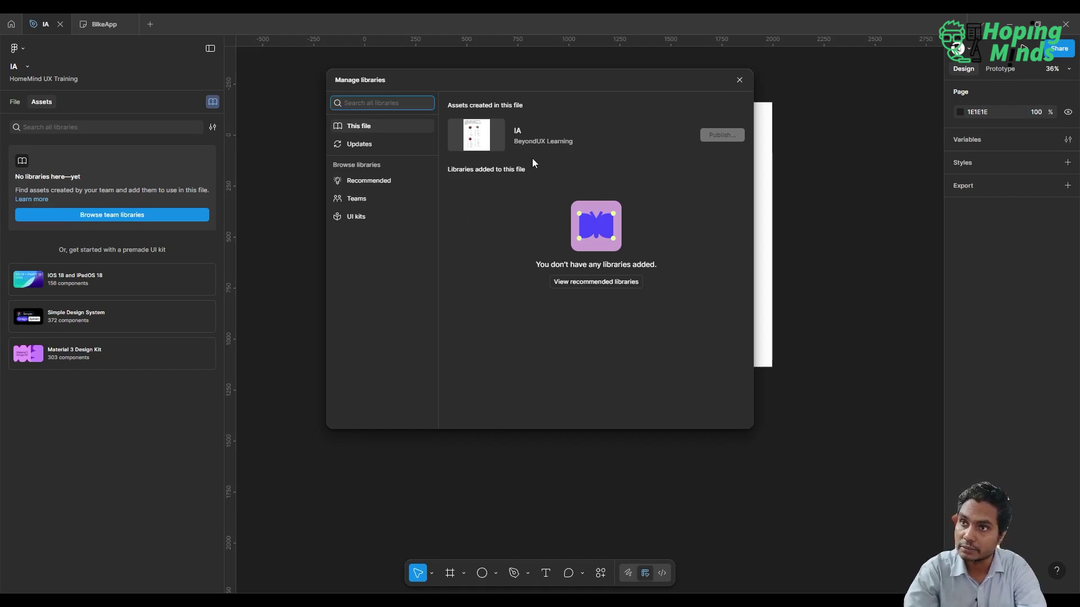
pyautogui.click(740, 80)
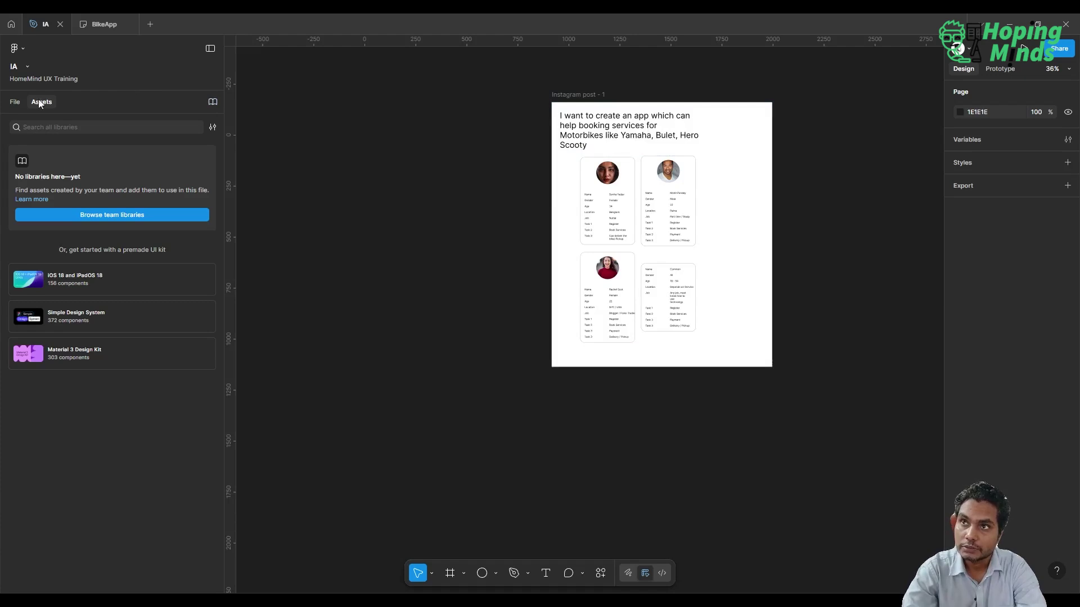
pyautogui.click(21, 103)
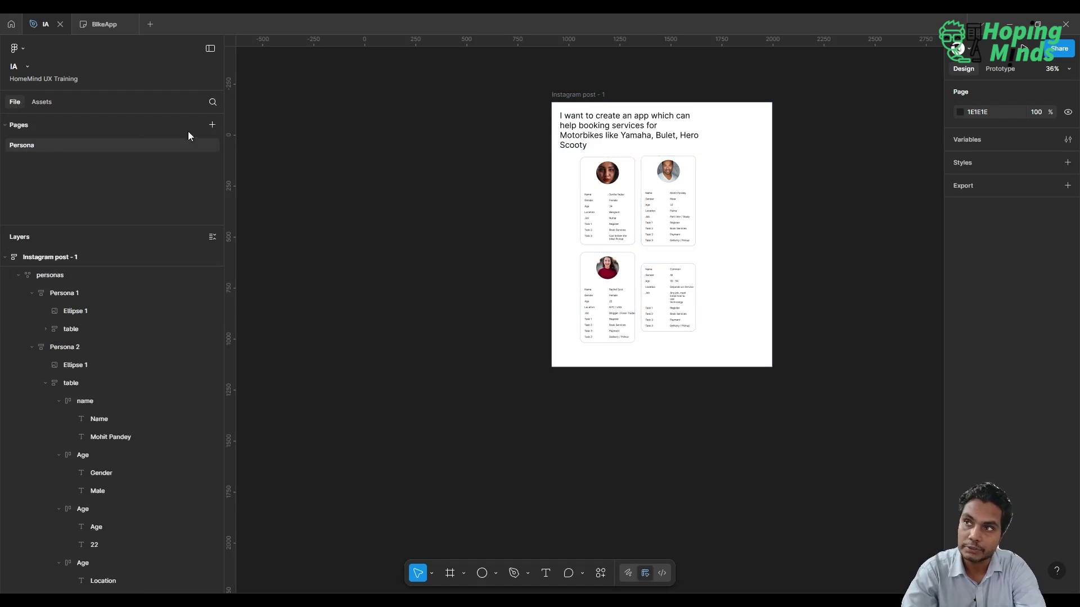
# Add two new pages to the file, named System Design and Learning
pyautogui.click(212, 124)
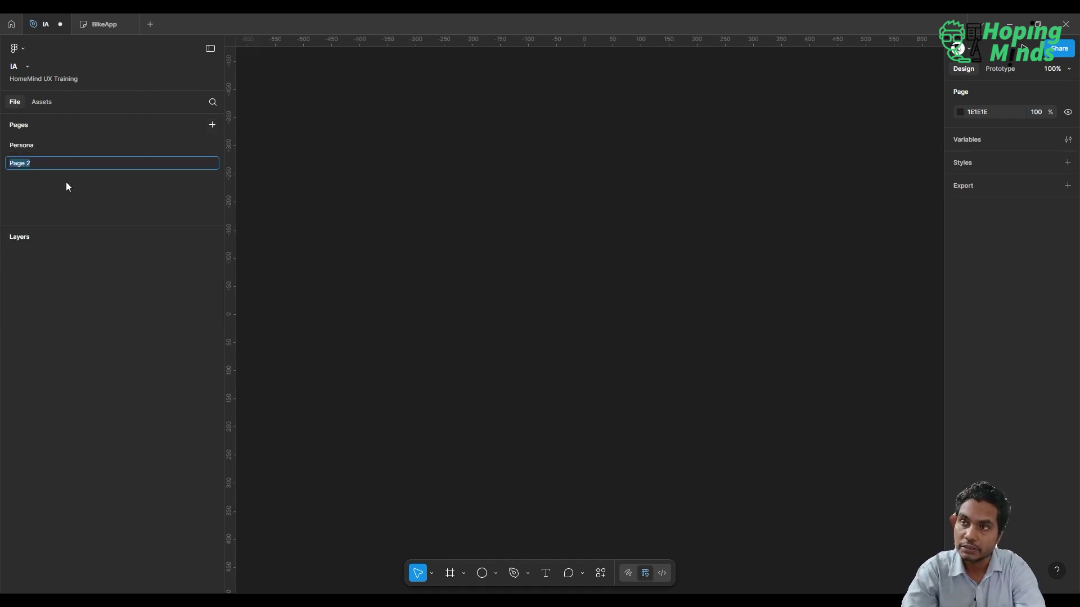
pyautogui.write('Syste')
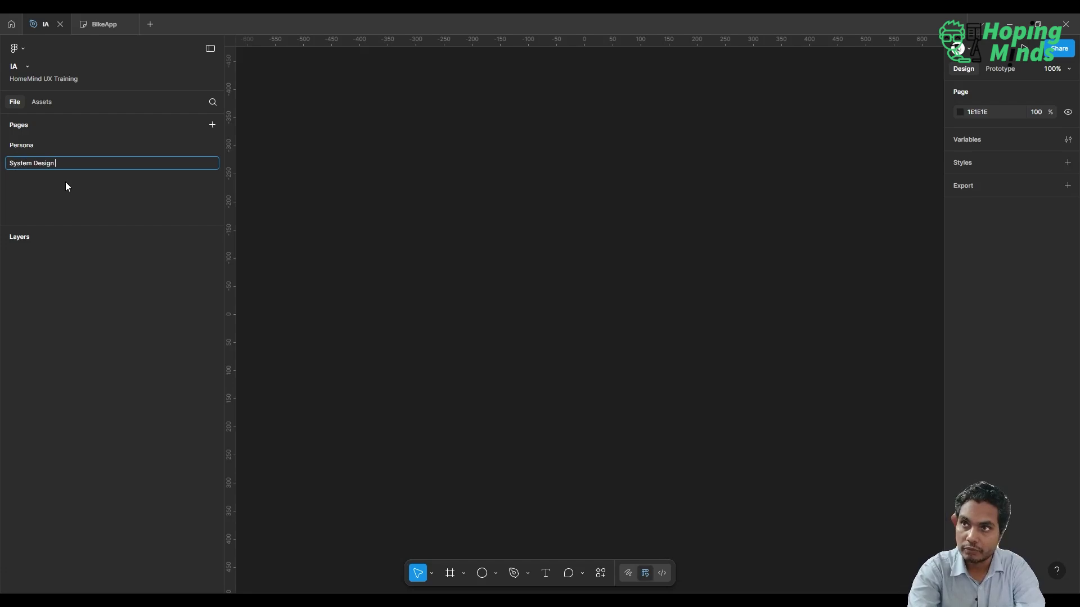
pyautogui.write('m Design')
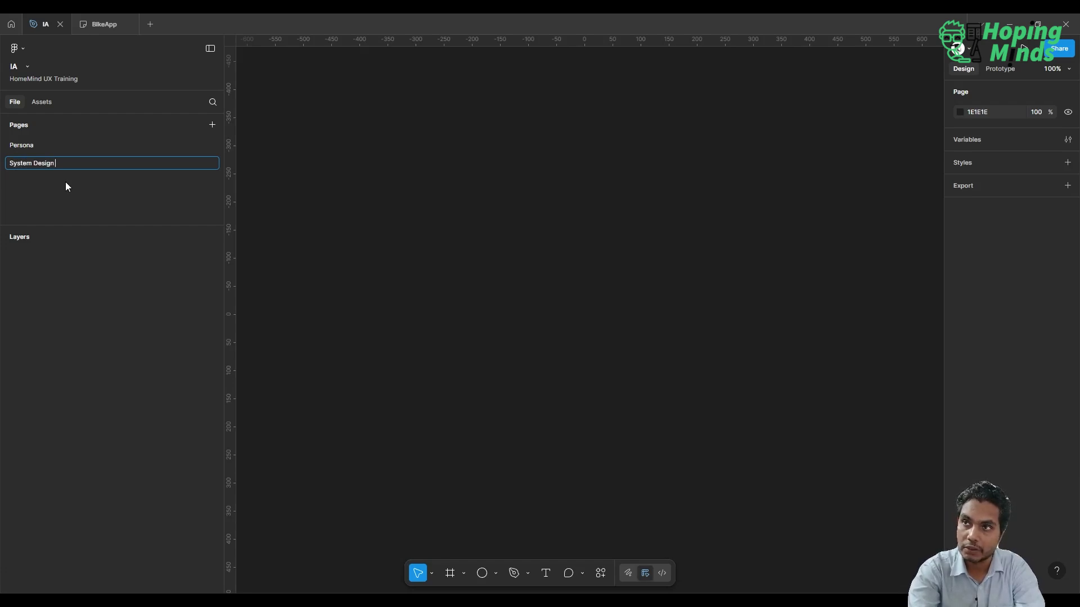
pyautogui.press('Return')
pyautogui.click(212, 124)
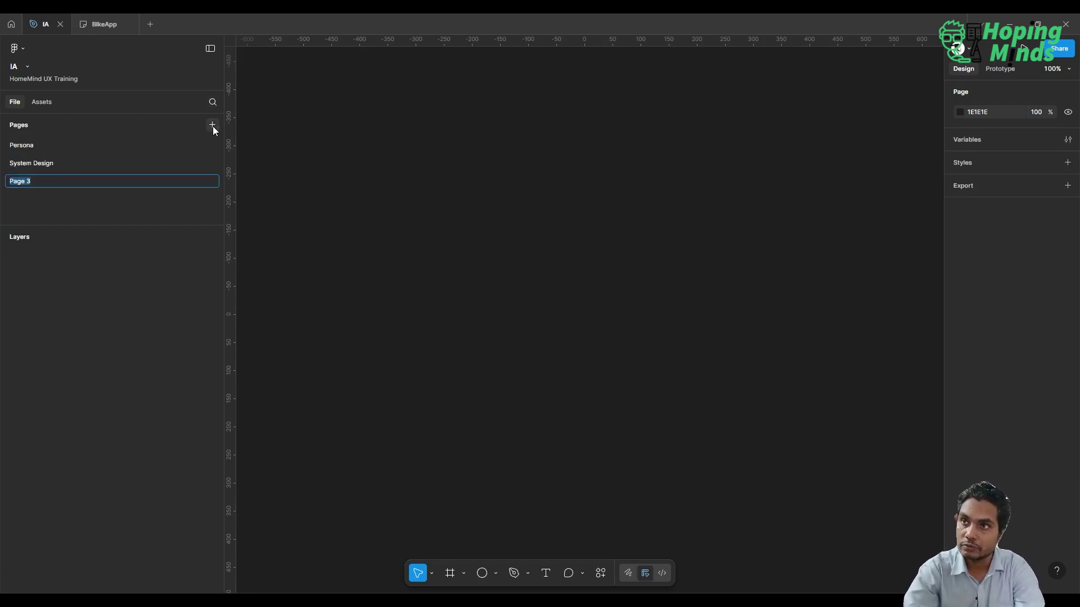
pyautogui.write('Learning')
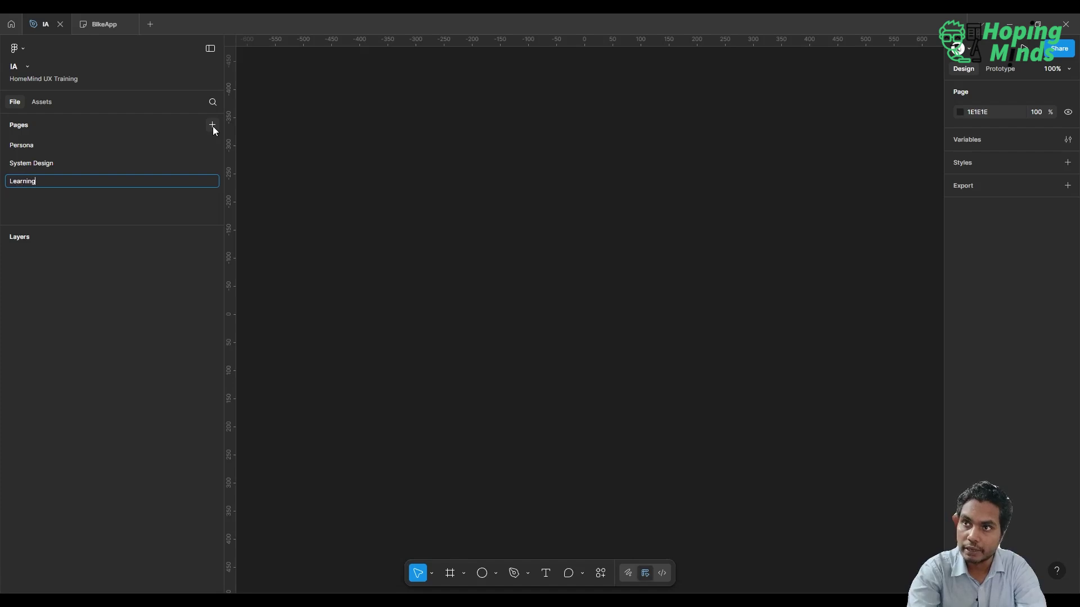
pyautogui.press('Return')
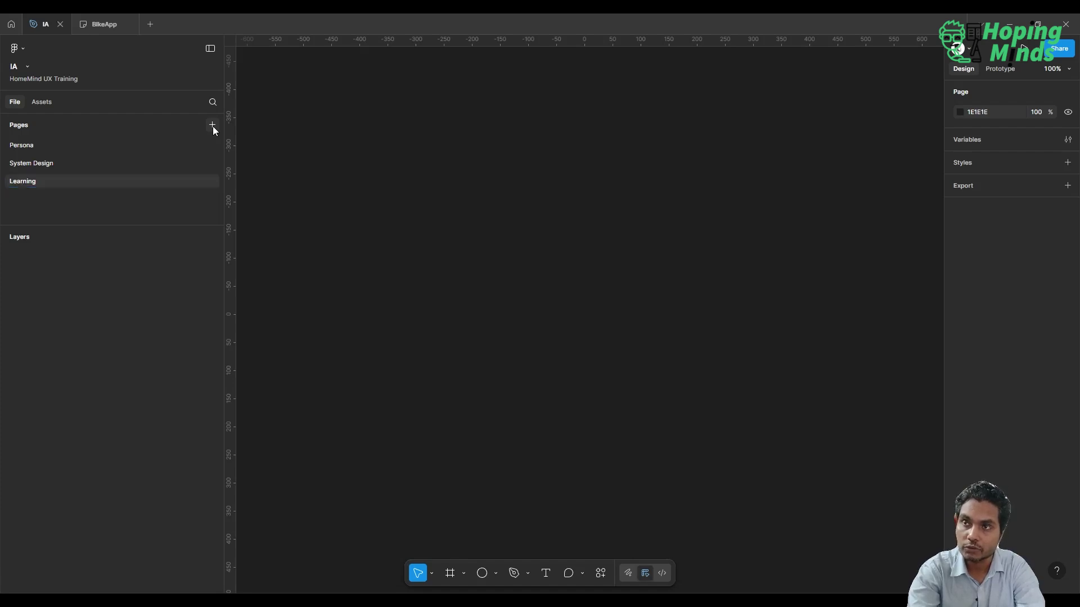
# Return to the Persona page and collapse the layers of the Instagram post - 1 frame
pyautogui.click(26, 163)
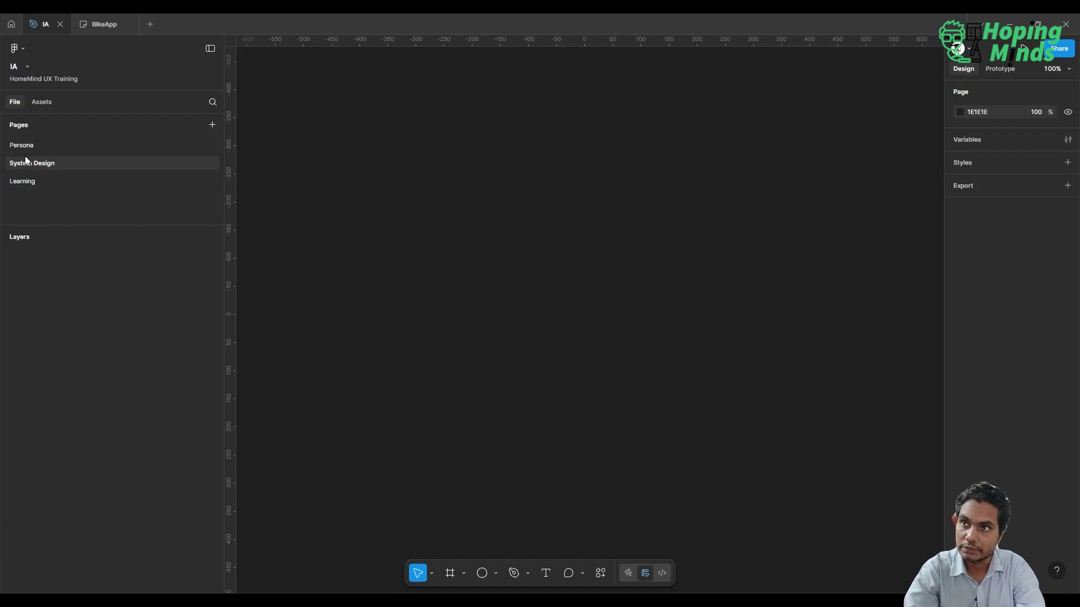
pyautogui.click(29, 149)
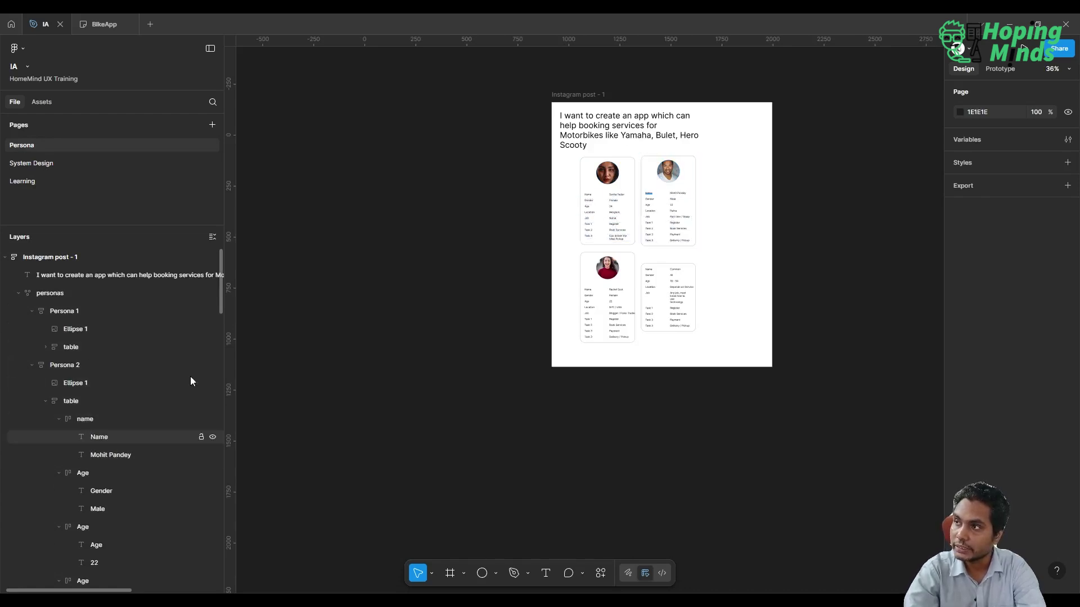
pyautogui.scroll(5, 695, 288)
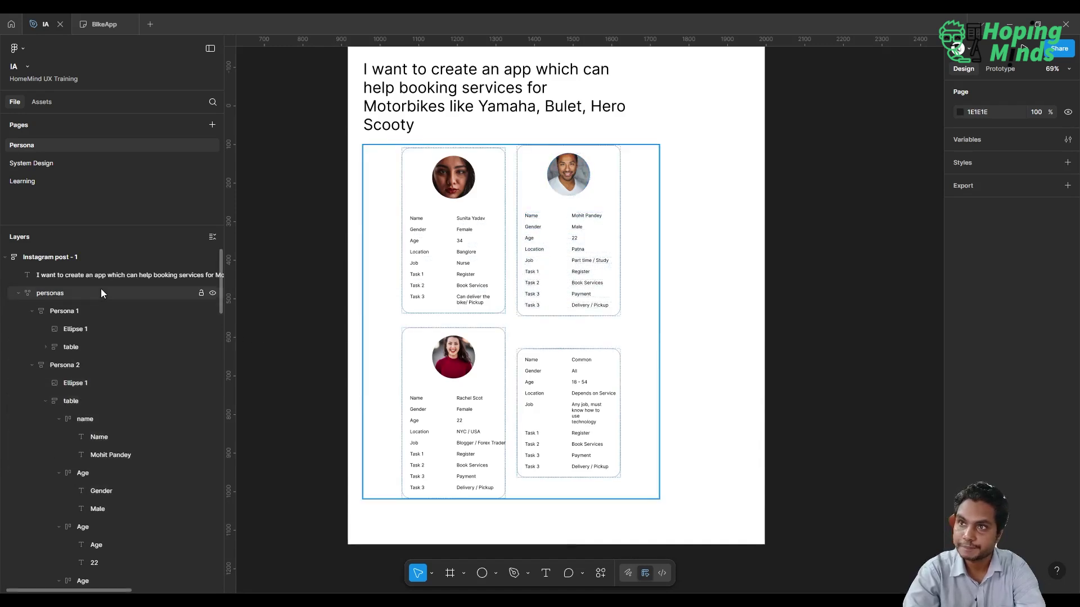
pyautogui.click(6, 257)
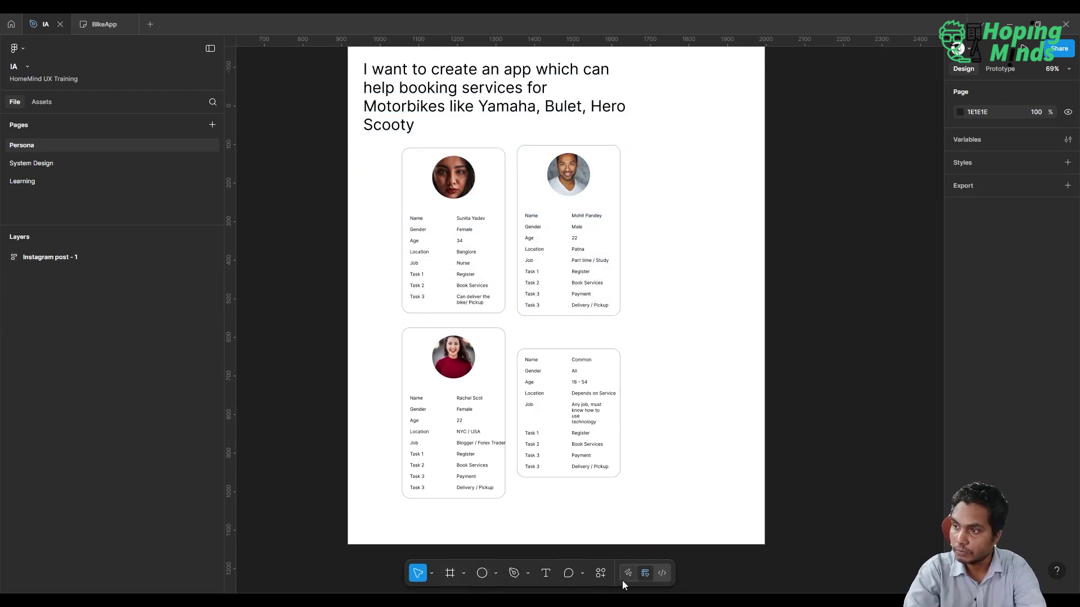
# Examine the variants offered for the move, frame, shape and pen tools
pyautogui.click(433, 574)
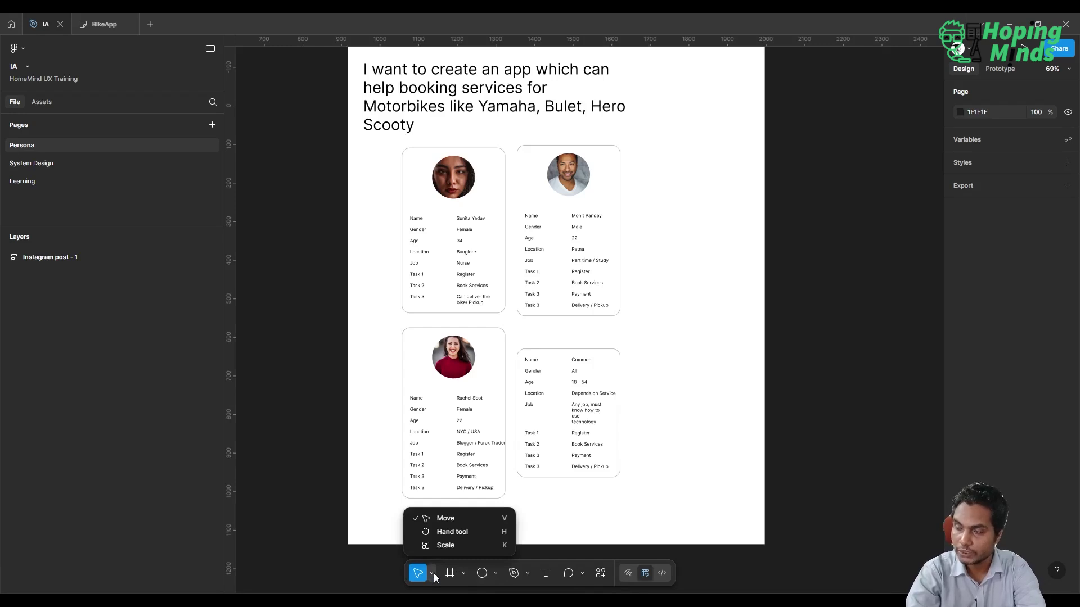
pyautogui.click(433, 573)
pyautogui.click(464, 574)
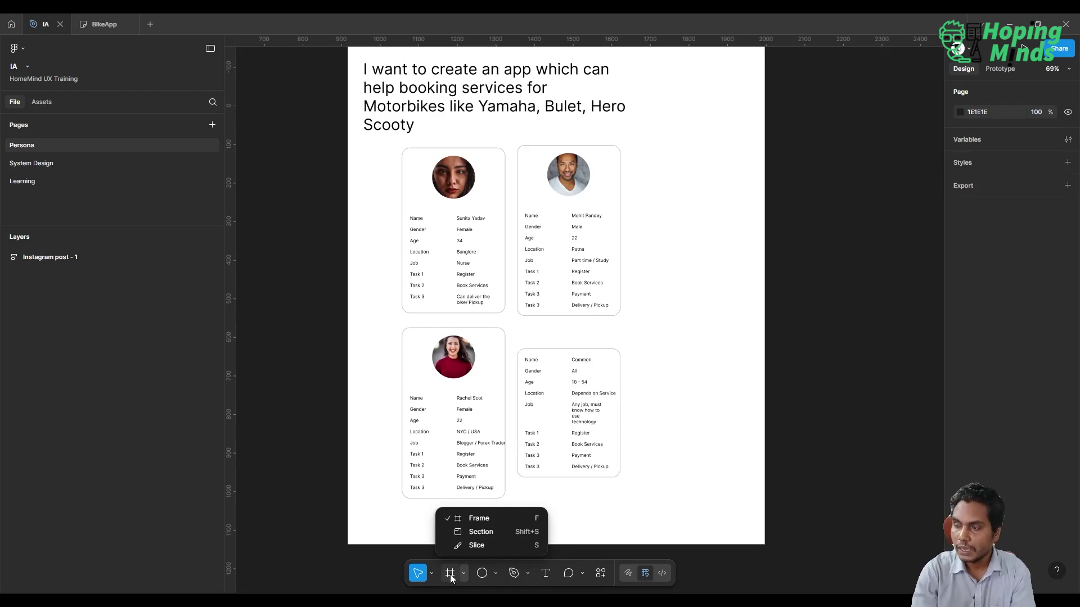
pyautogui.click(466, 571)
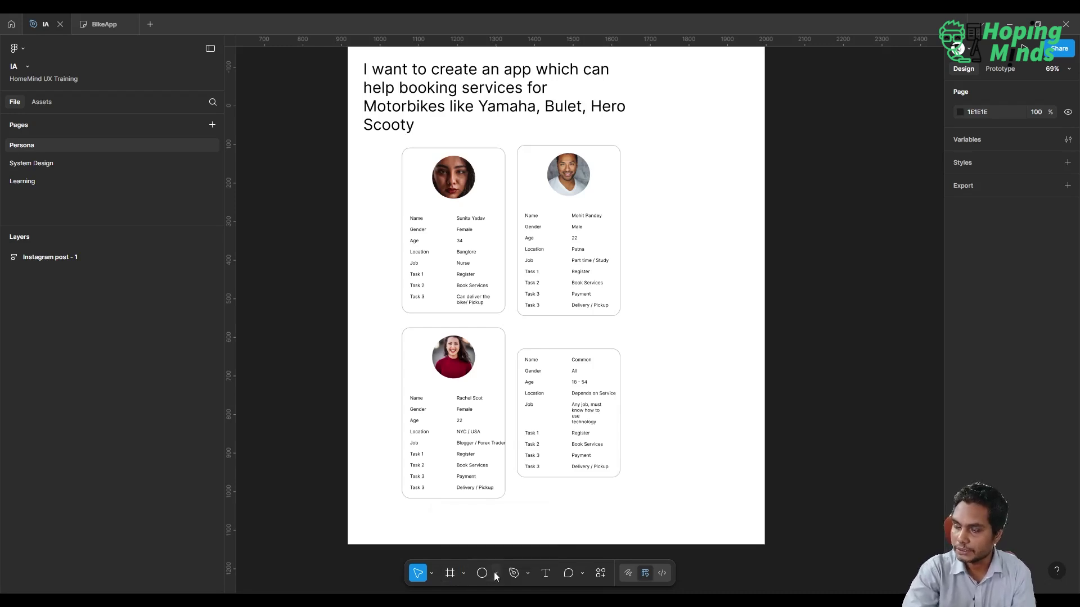
pyautogui.click(495, 573)
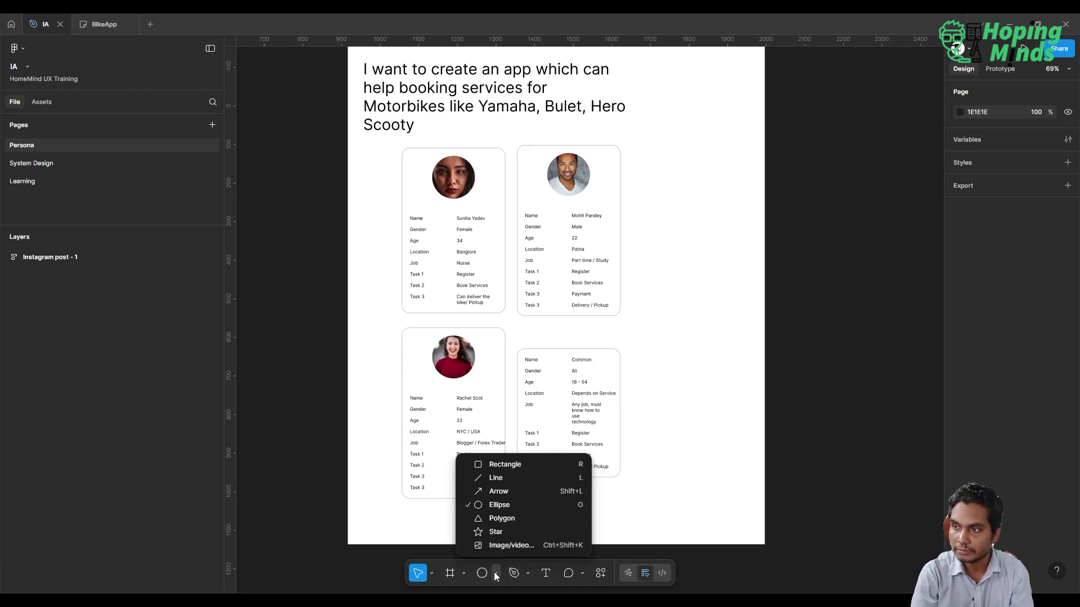
pyautogui.click(527, 573)
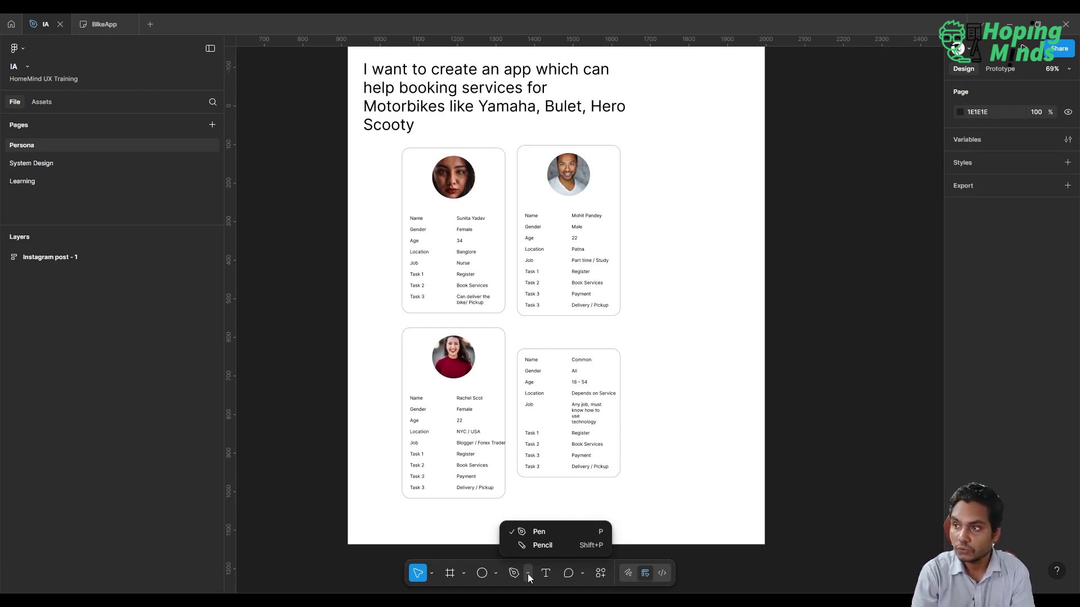
pyautogui.click(528, 573)
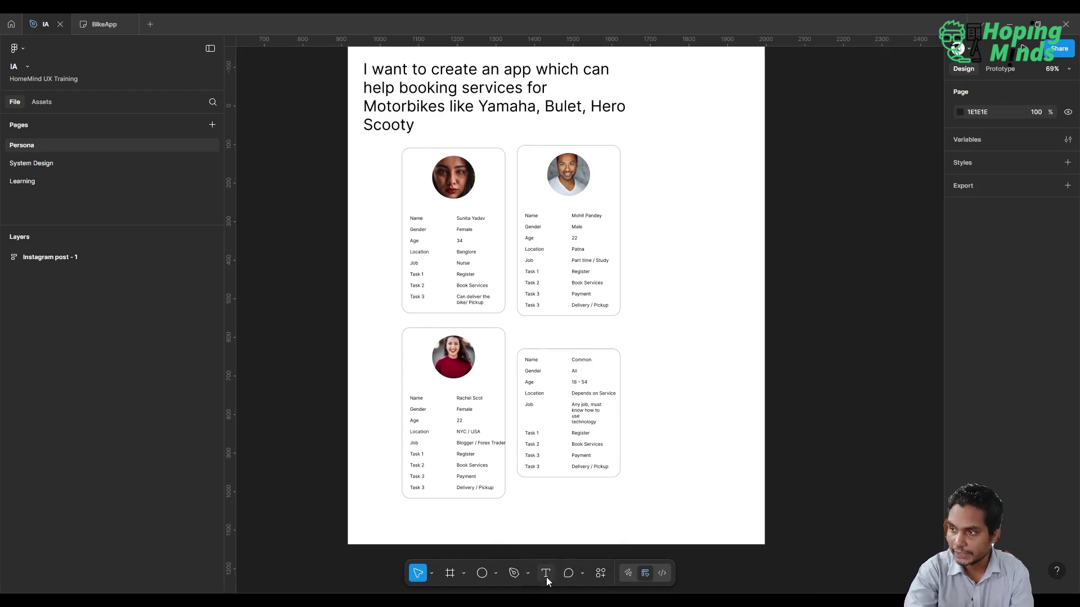
# Examine the Text tool, the comment tool variants and the available actions and plugins
pyautogui.click(545, 573)
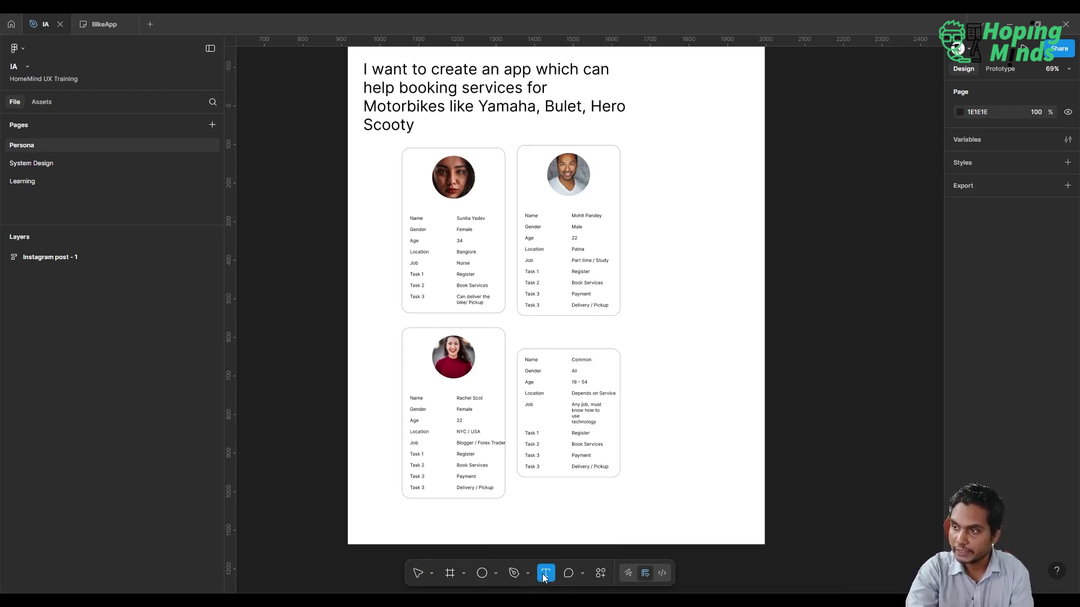
pyautogui.click(581, 573)
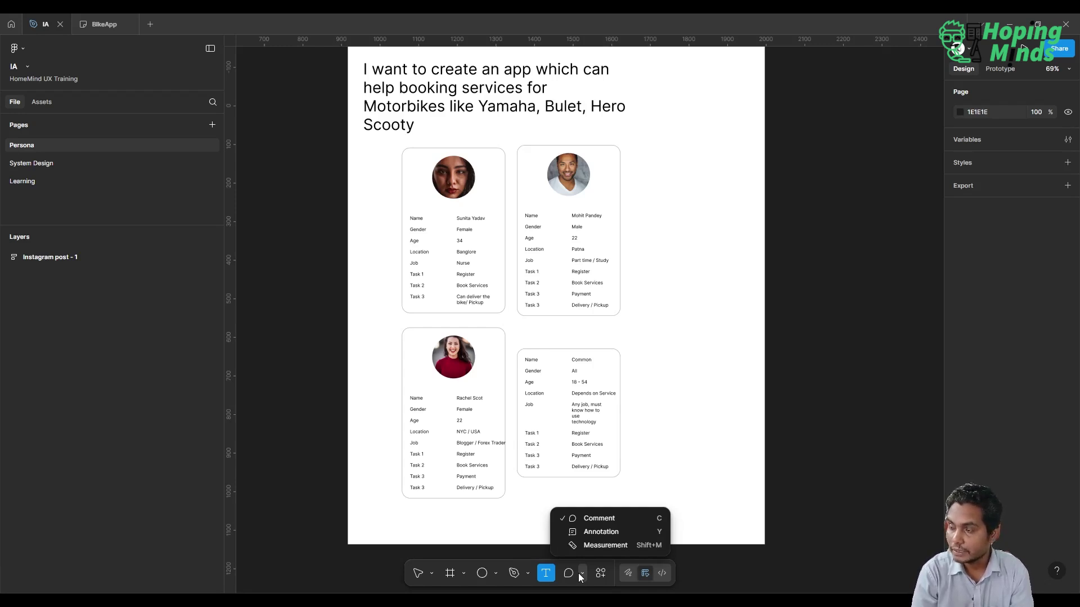
pyautogui.click(581, 573)
pyautogui.click(601, 573)
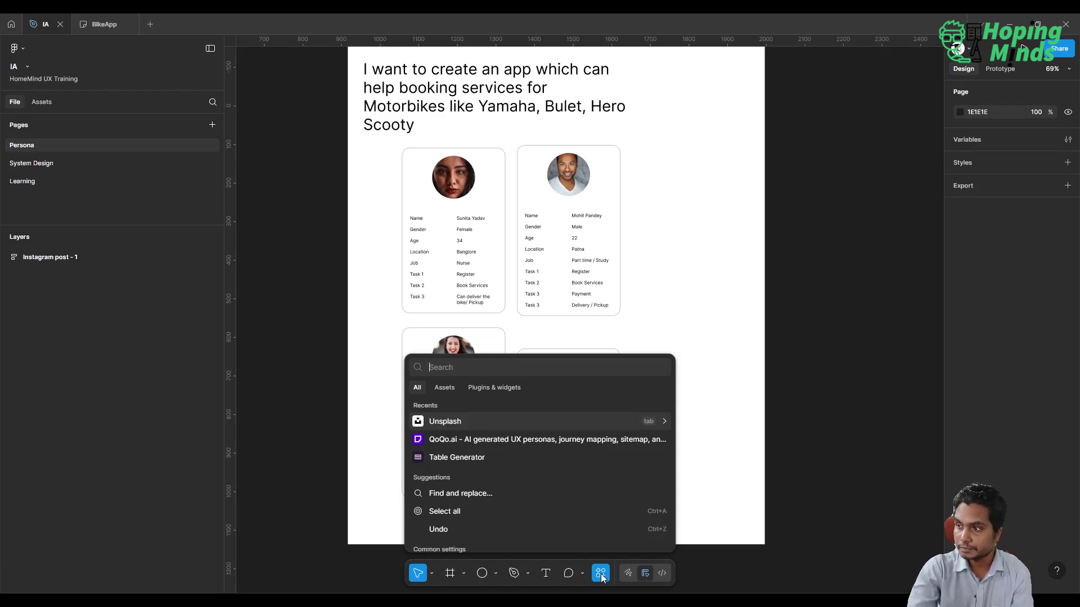
pyautogui.click(602, 577)
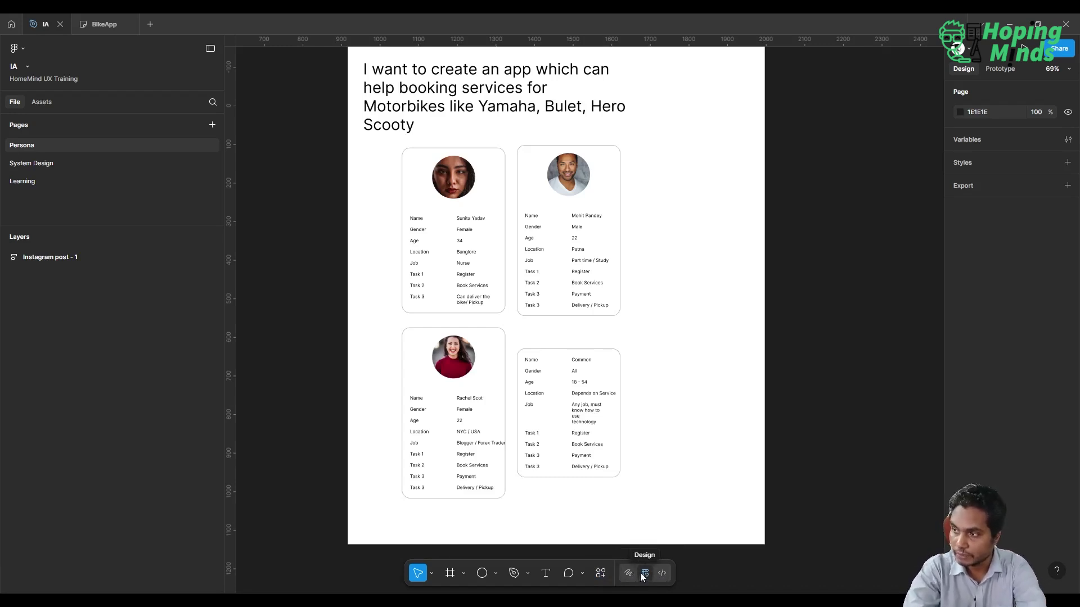
# View the file in Draw mode and Dev Mode, and return to Design mode
pyautogui.click(625, 575)
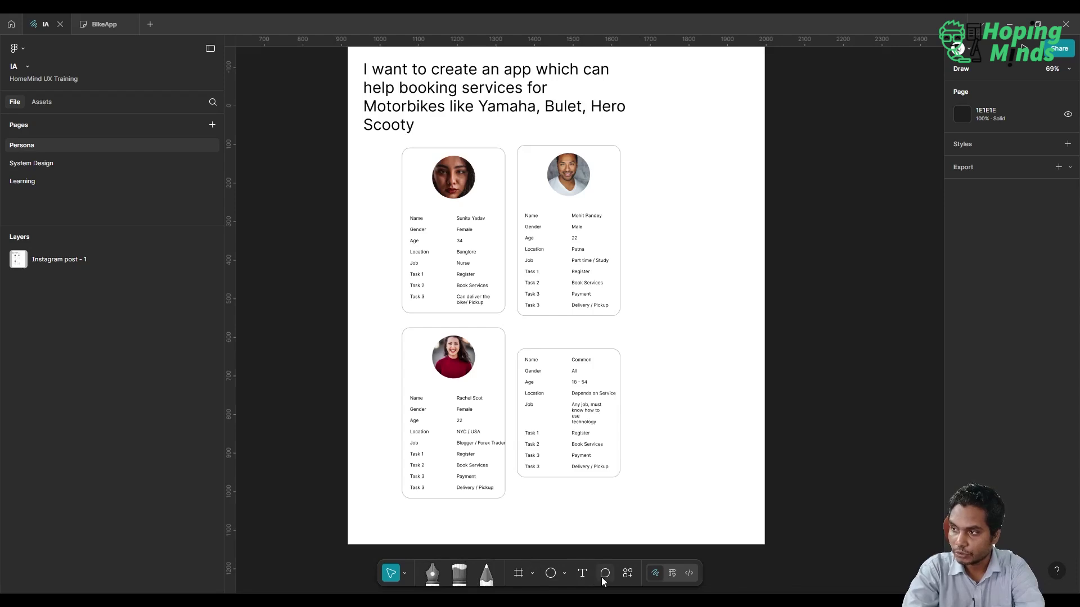
pyautogui.click(689, 573)
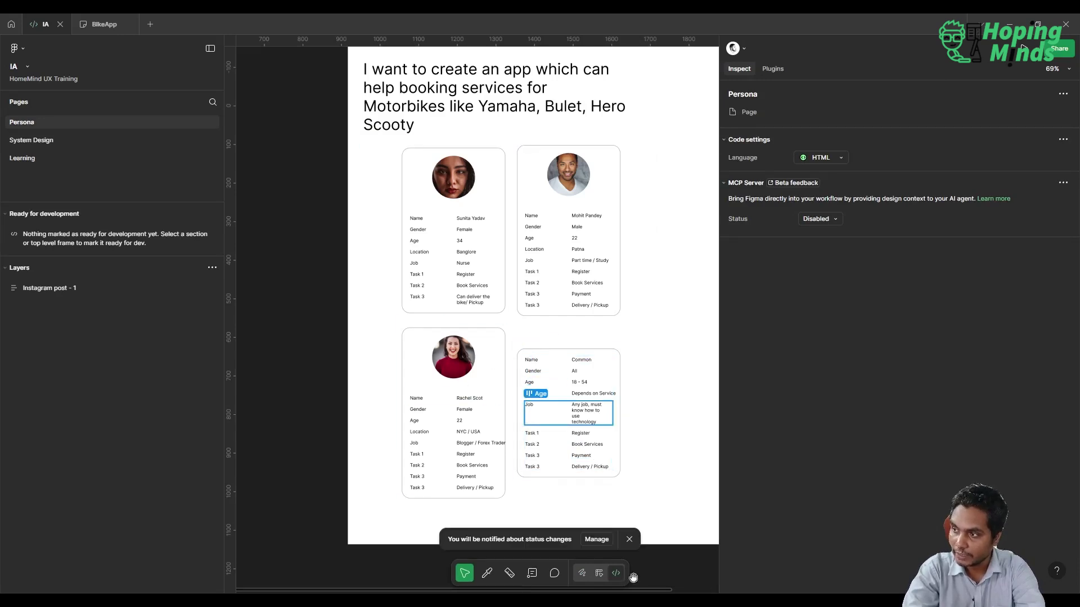
pyautogui.click(598, 573)
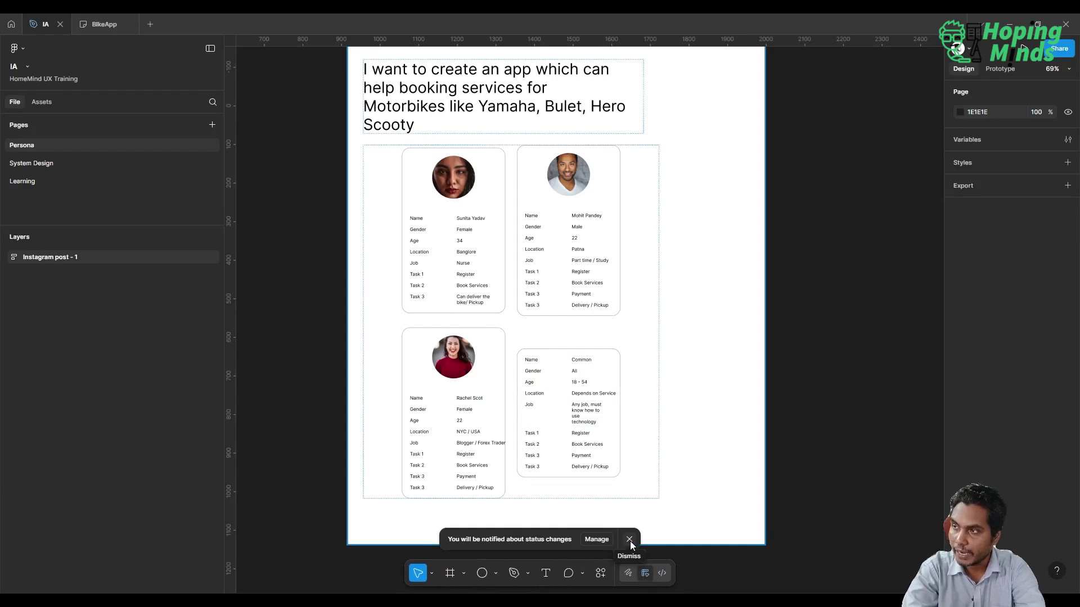
# Dismiss the status notification and view the Learning and System Design pages before returning to the Persona page
pyautogui.click(629, 540)
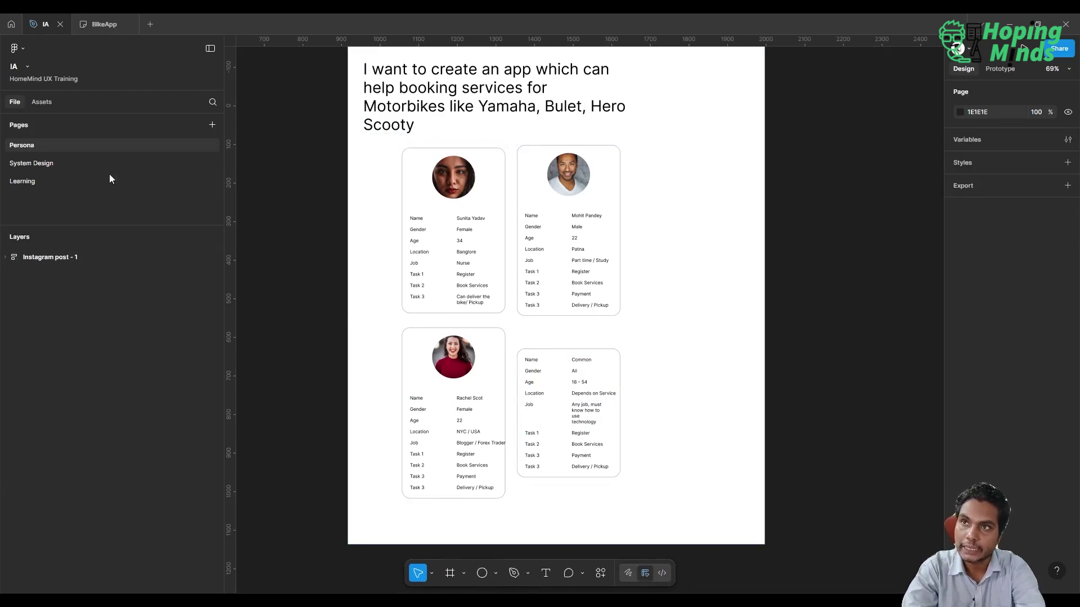
pyautogui.click(47, 180)
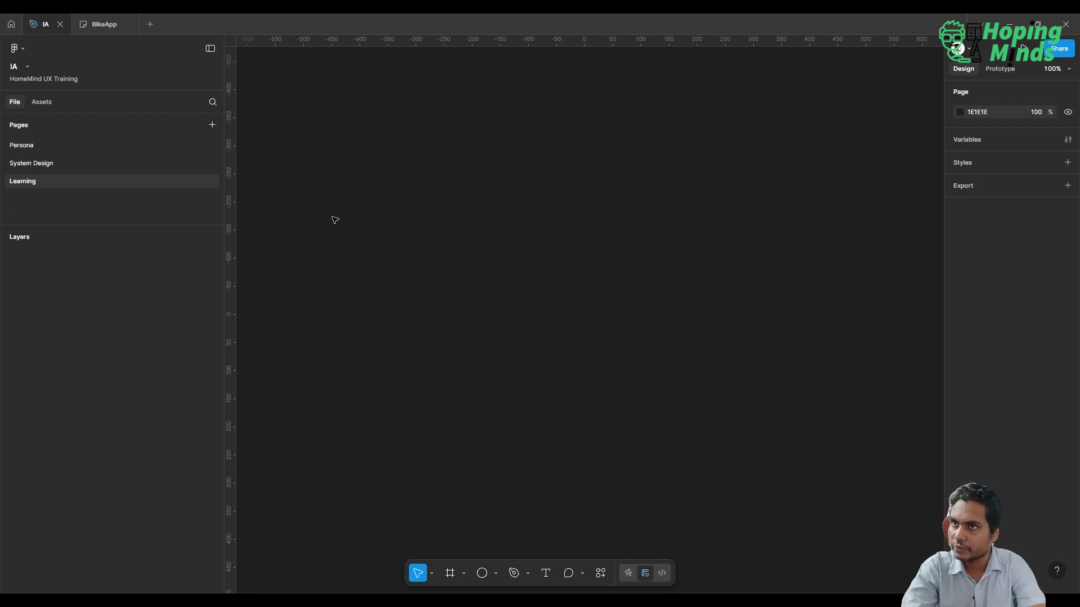
pyautogui.click(116, 163)
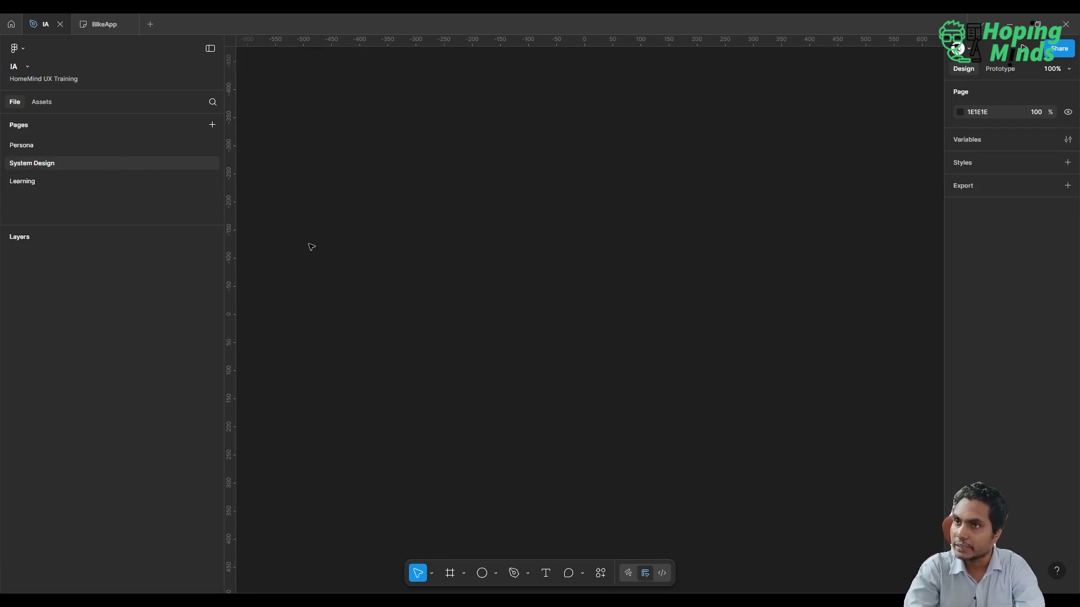
pyautogui.click(110, 146)
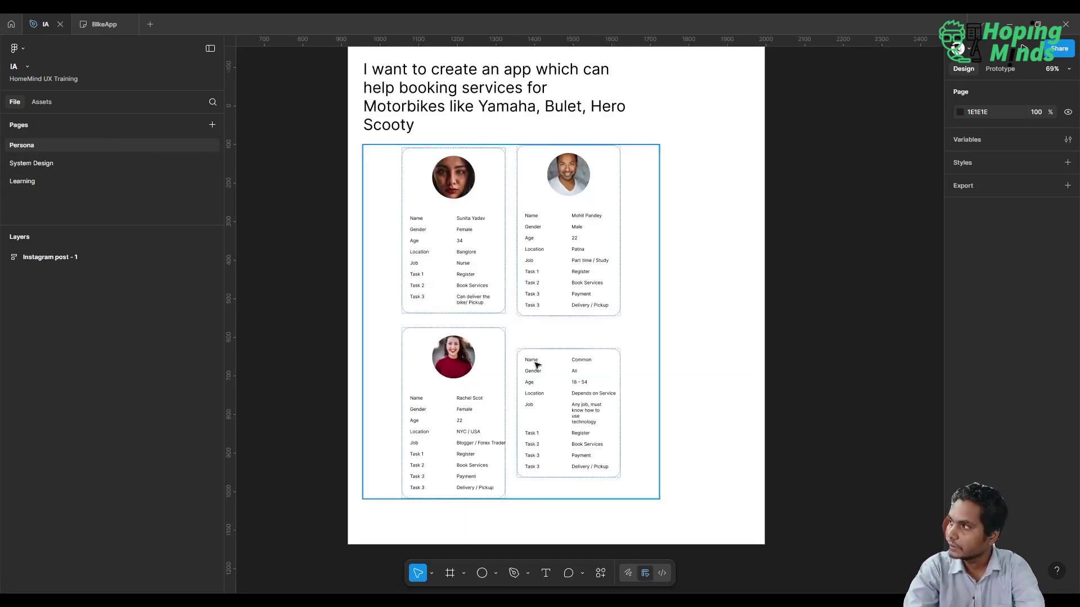
# Examine the design properties and prototype settings of the personas frame, and clear the selection
pyautogui.click(537, 365)
pyautogui.click(886, 89)
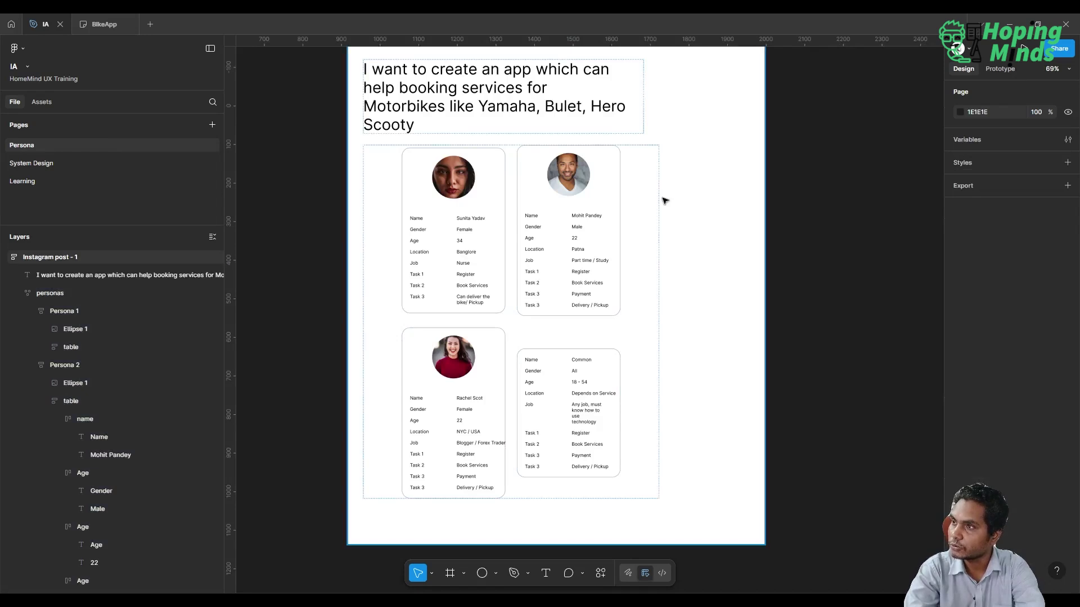
pyautogui.click(579, 222)
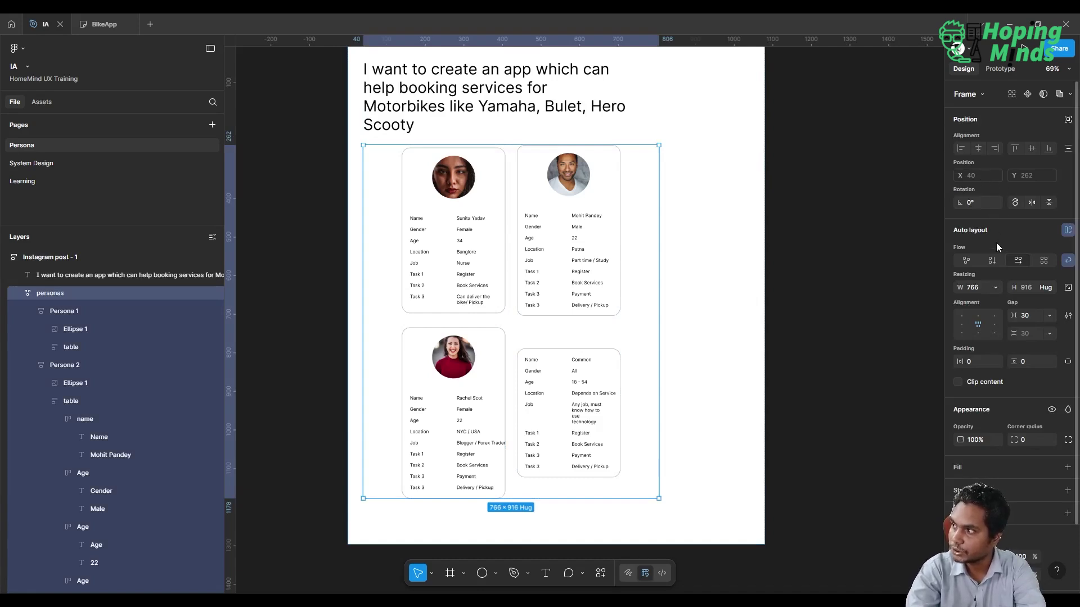
pyautogui.scroll(-2, 996, 247)
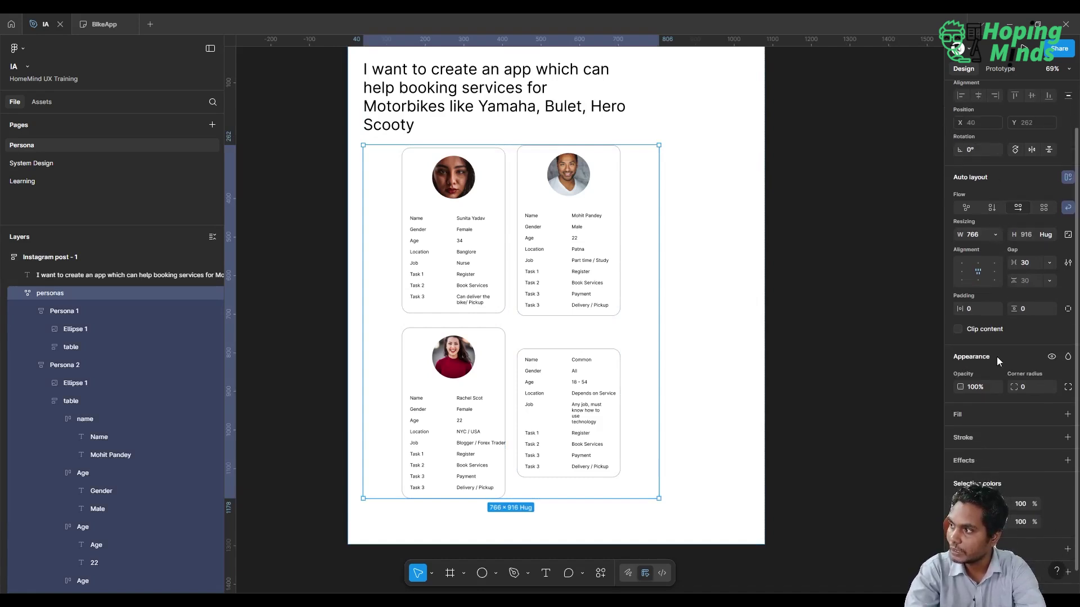
pyautogui.scroll(-1, 996, 357)
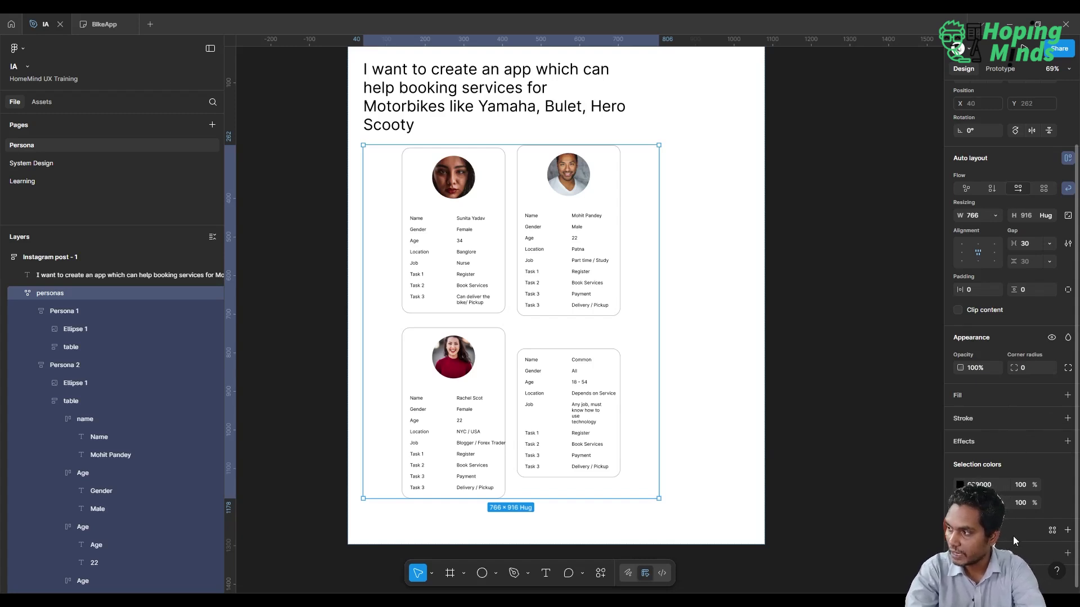
pyautogui.scroll(3, 1002, 364)
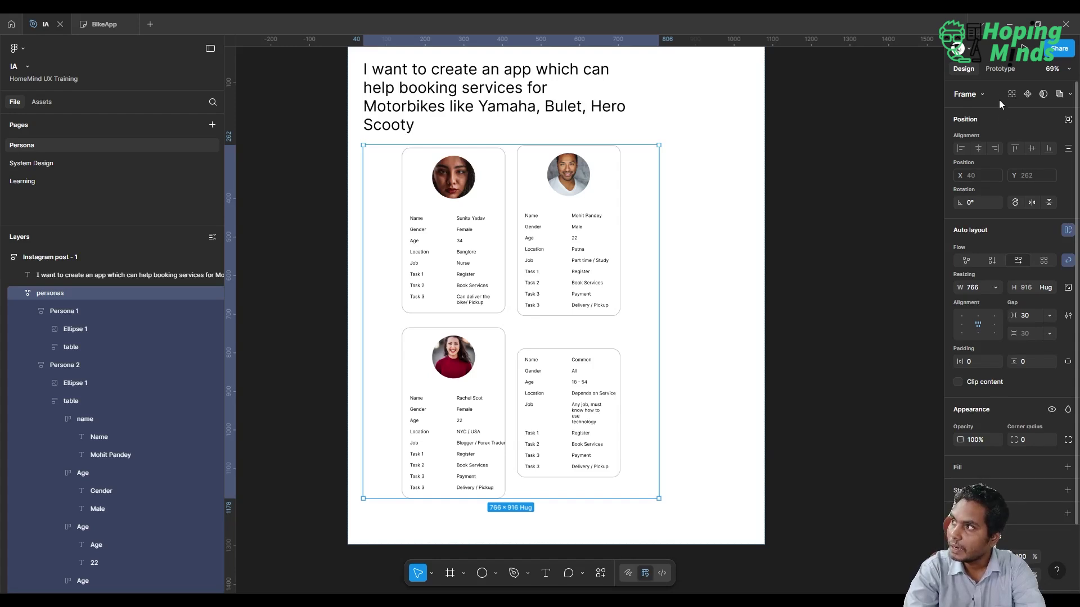
pyautogui.click(994, 72)
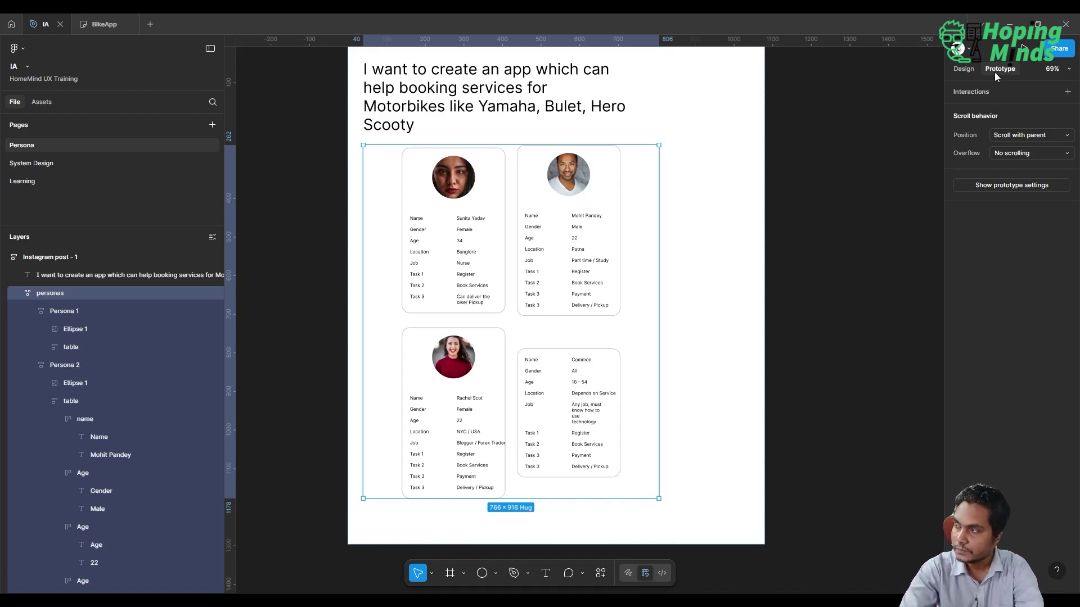
pyautogui.click(868, 180)
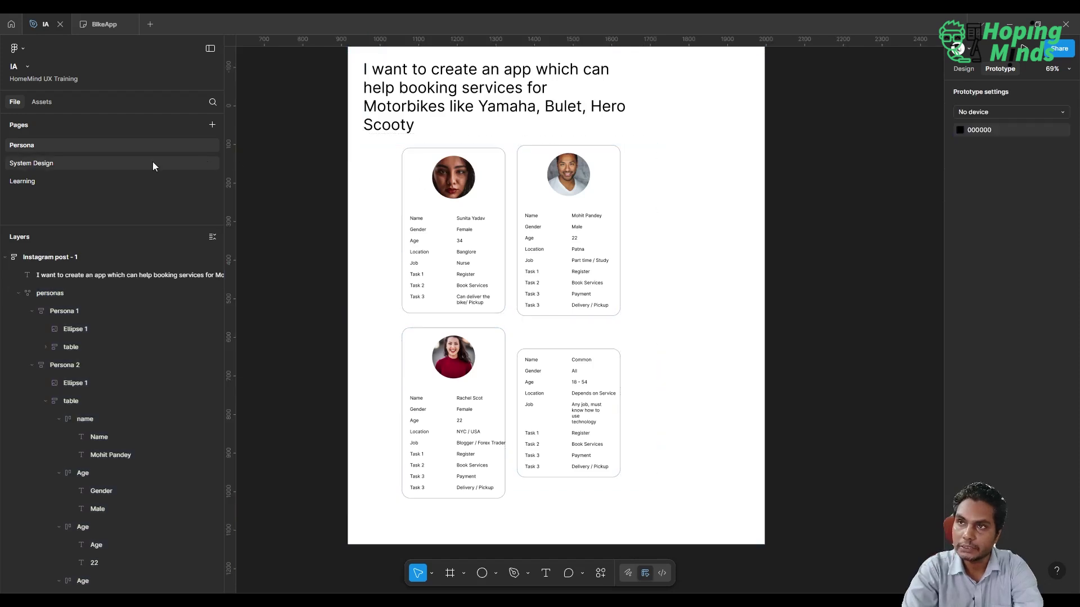
# On the Learning page, draw a frame about 273 × 379 and name it "Normal"
pyautogui.click(102, 183)
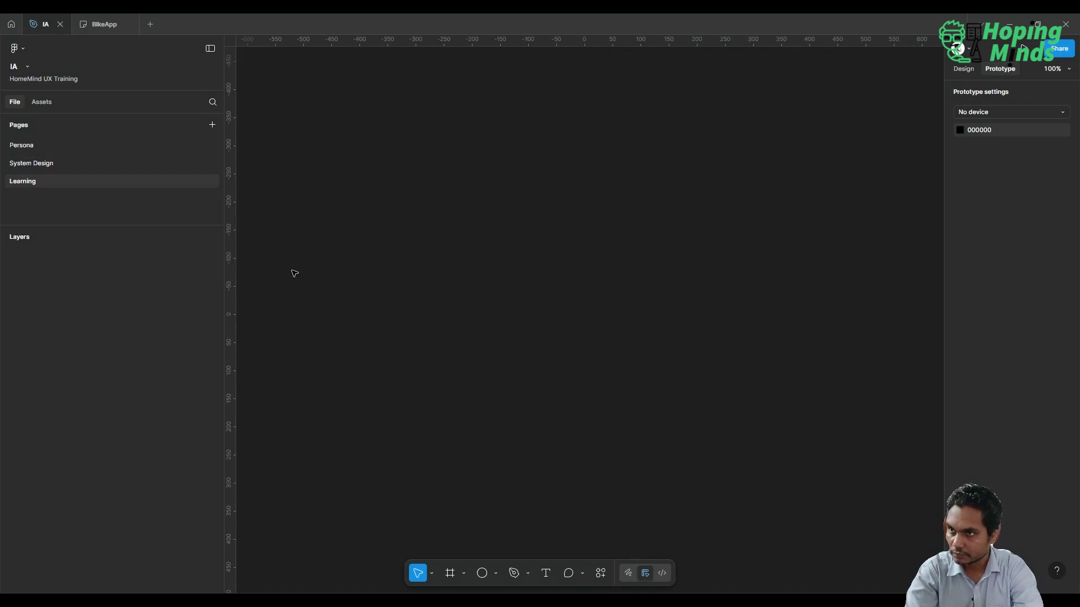
pyautogui.hscroll(-1, 295, 273)
pyautogui.scroll(4, 294, 274)
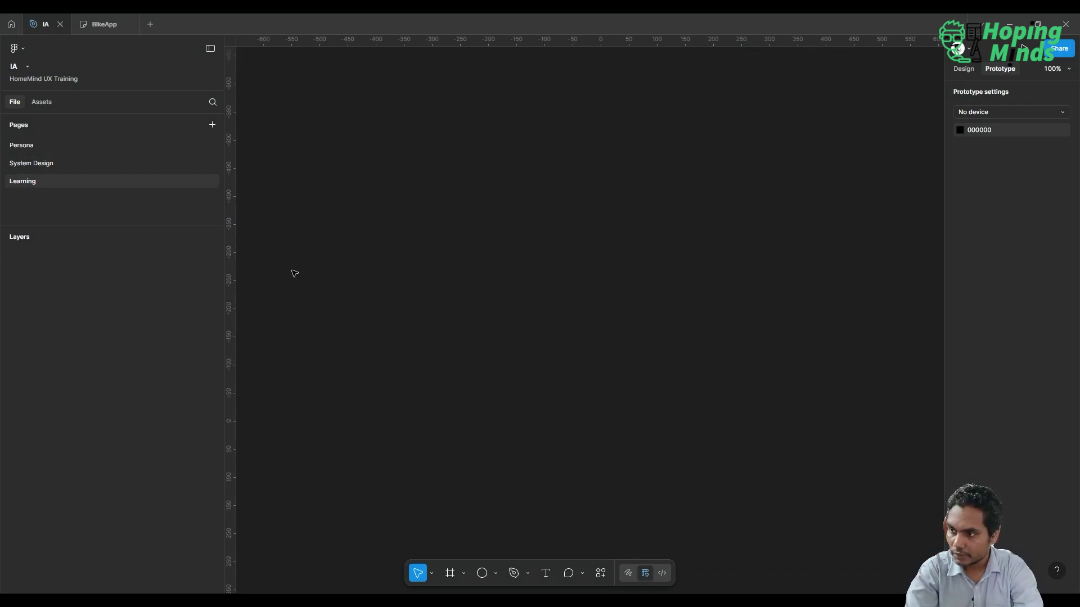
pyautogui.click(450, 573)
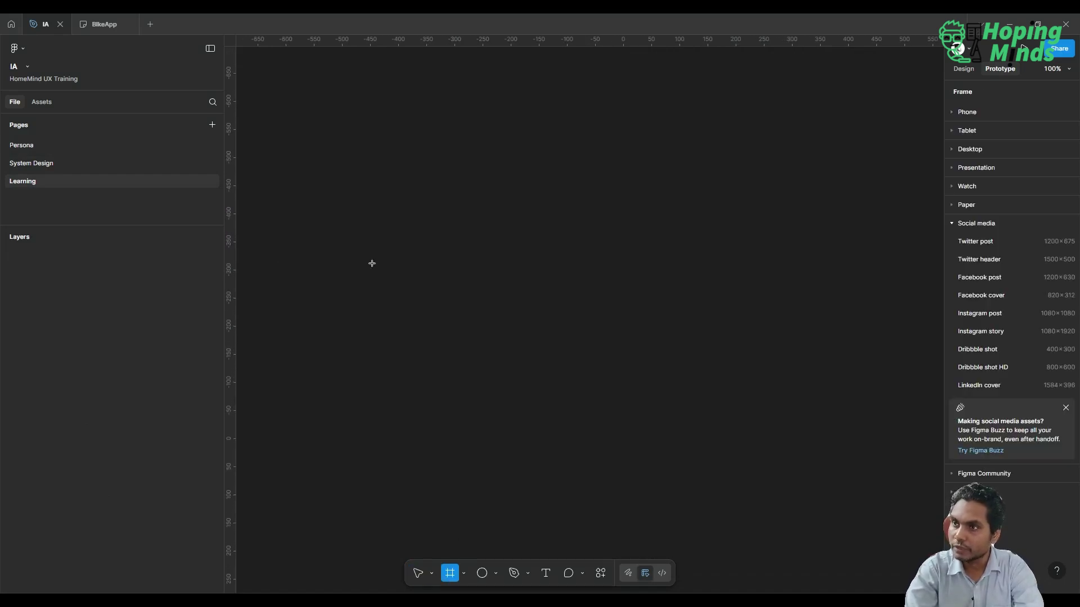
pyautogui.moveTo(361, 210); pyautogui.dragTo(516, 423)
pyautogui.doubleClick(370, 203)
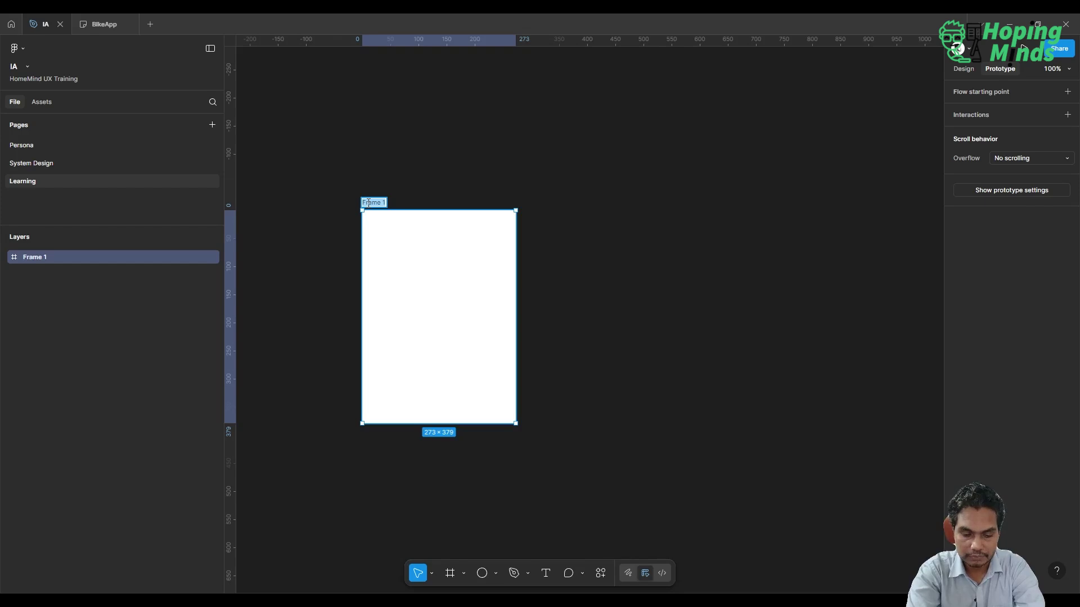
pyautogui.write('Normal')
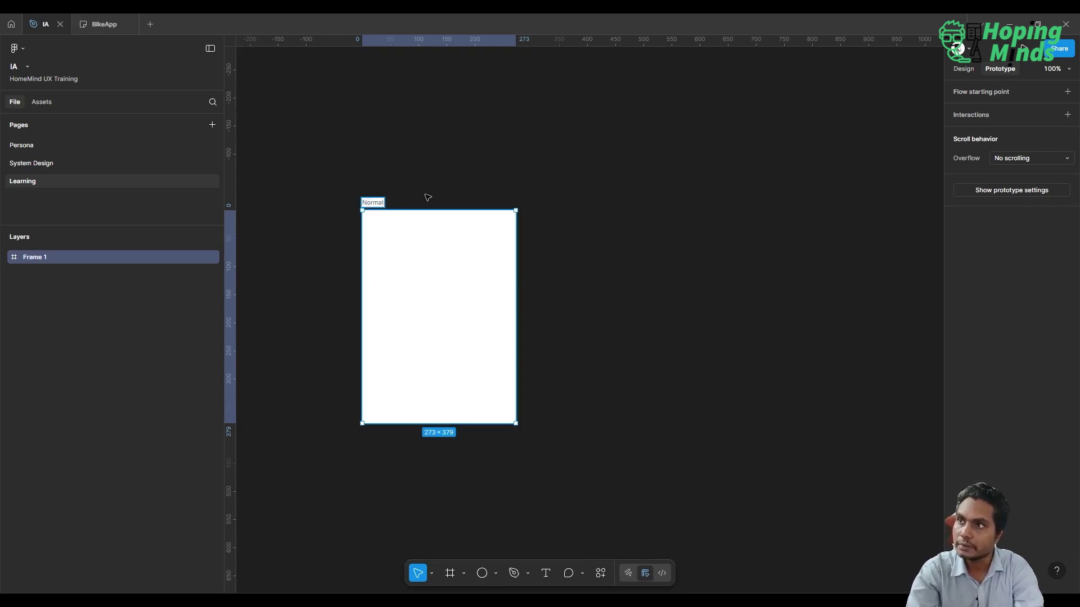
pyautogui.click(568, 154)
# Duplicate the Normal frame to its right and rename the copy "Autolayout Frame"
pyautogui.click(374, 202)
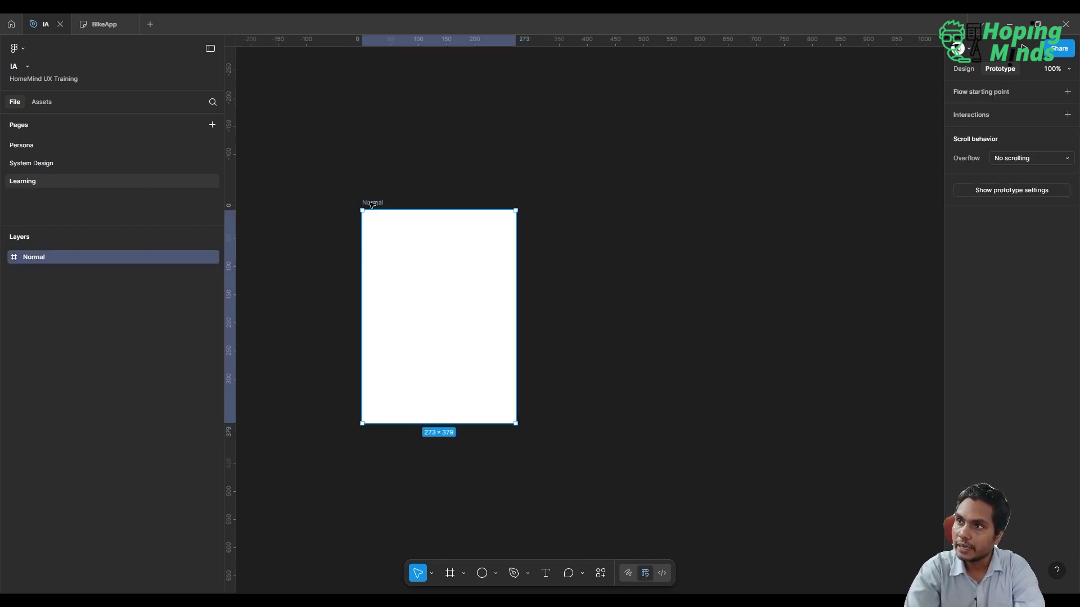
pyautogui.hotkey('ctrl', 'd')
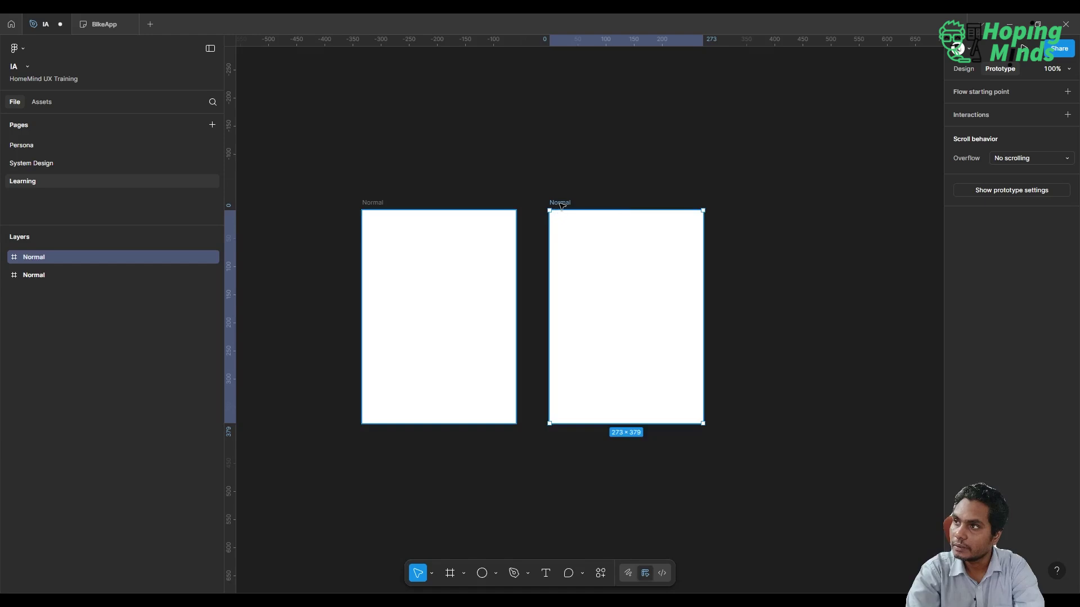
pyautogui.doubleClick(560, 202)
pyautogui.write('Auto')
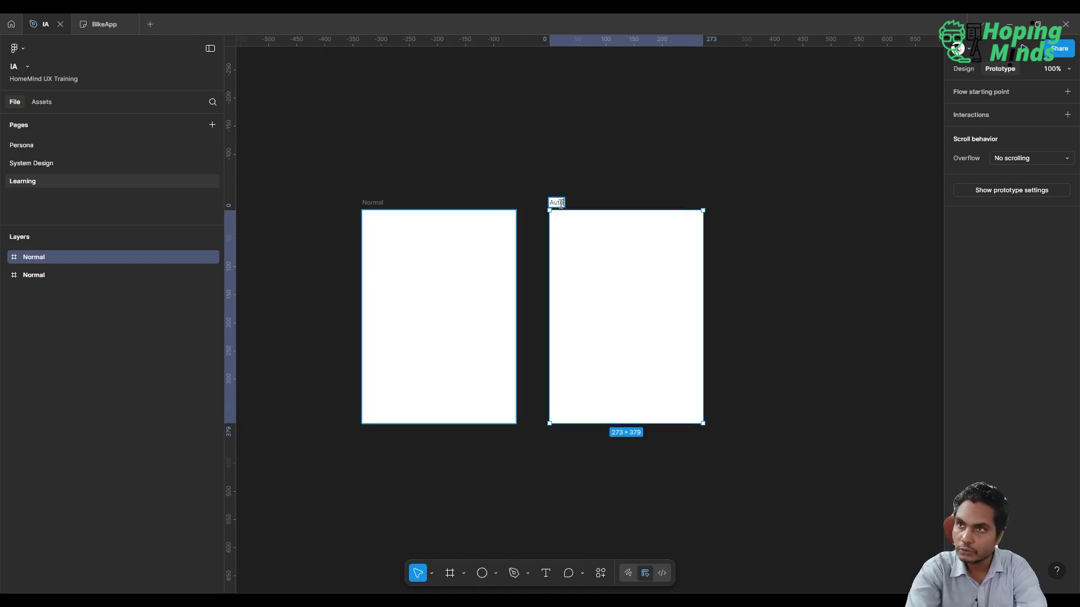
pyautogui.write('layout')
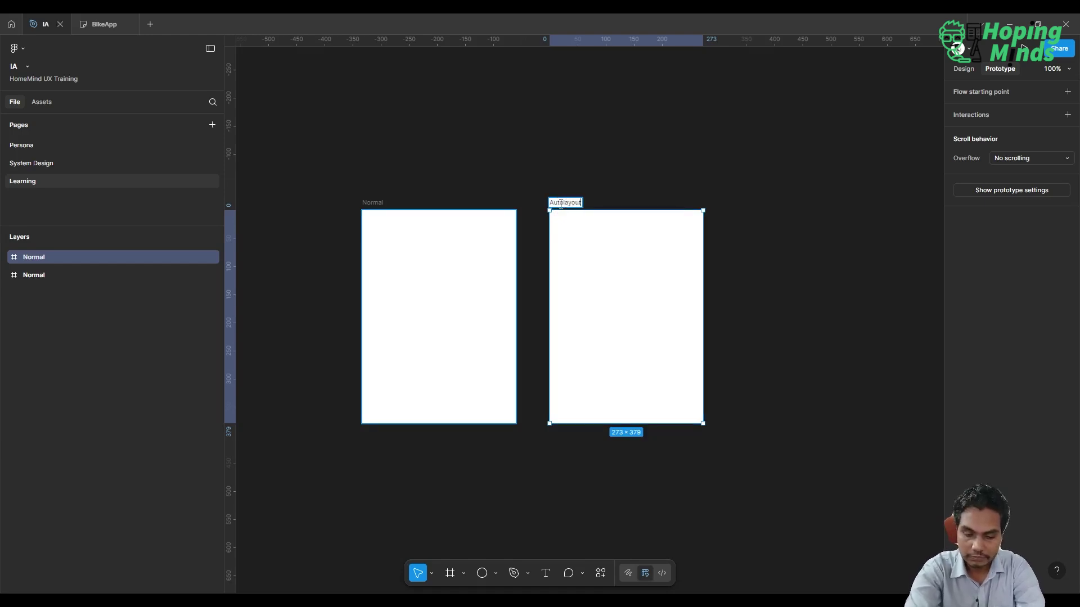
pyautogui.write(' Frame')
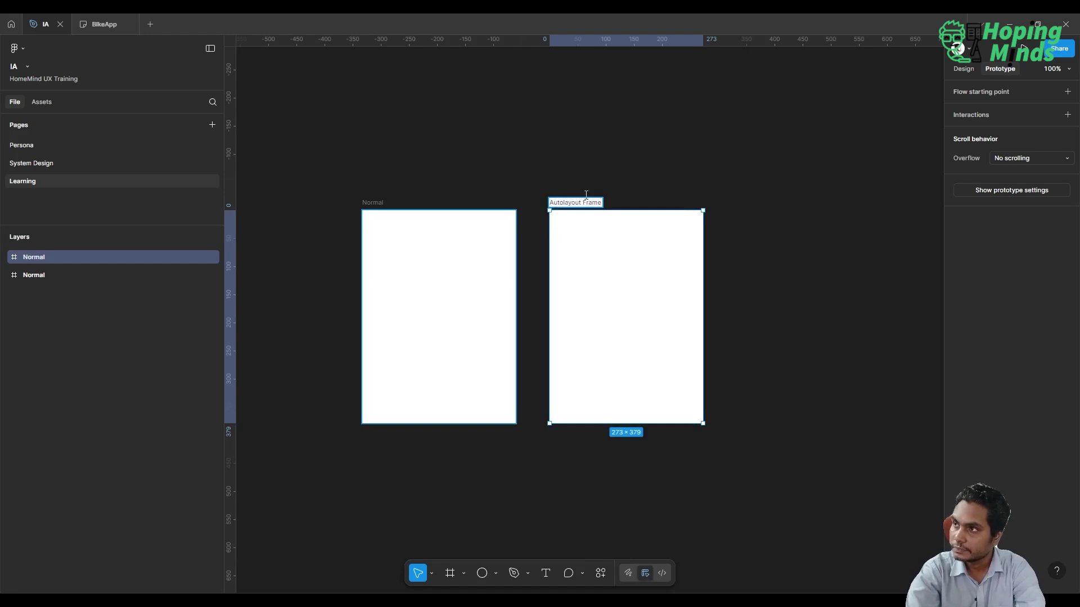
pyautogui.click(634, 173)
# Duplicate the Autolayout Frame and place the copy to its right at about X 666, in line with the other frames
pyautogui.click(579, 206)
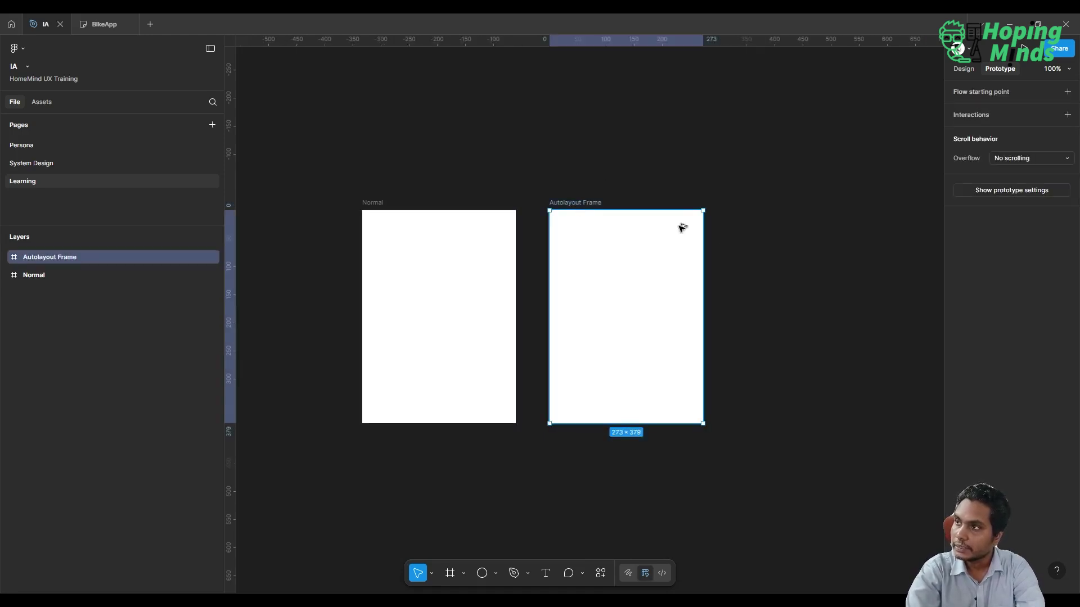
pyautogui.hotkey('ctrl', 'd')
pyautogui.click(759, 170)
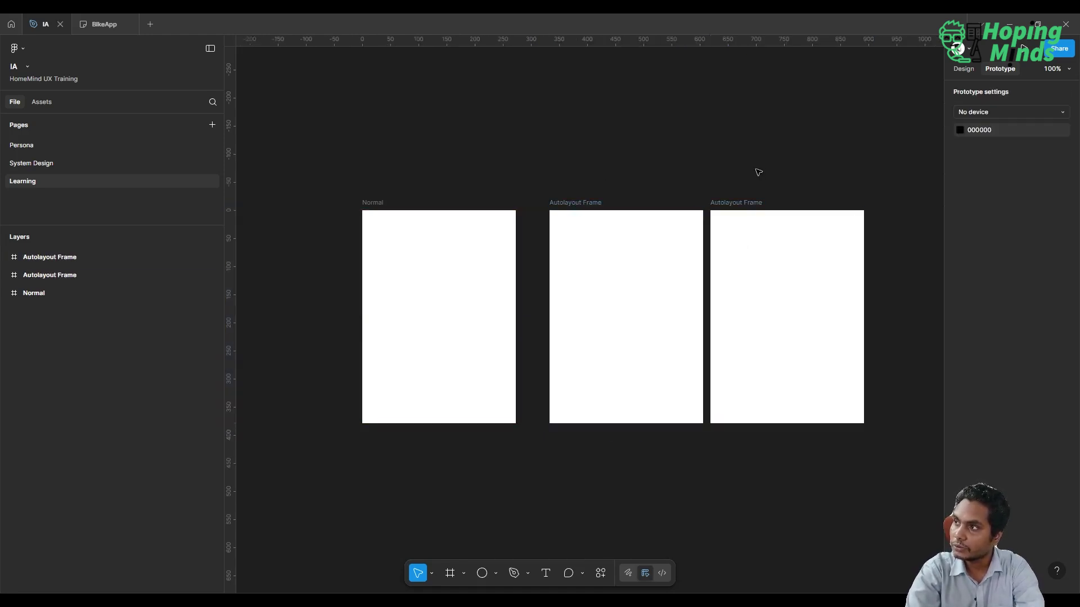
pyautogui.moveTo(741, 201); pyautogui.dragTo(765, 208)
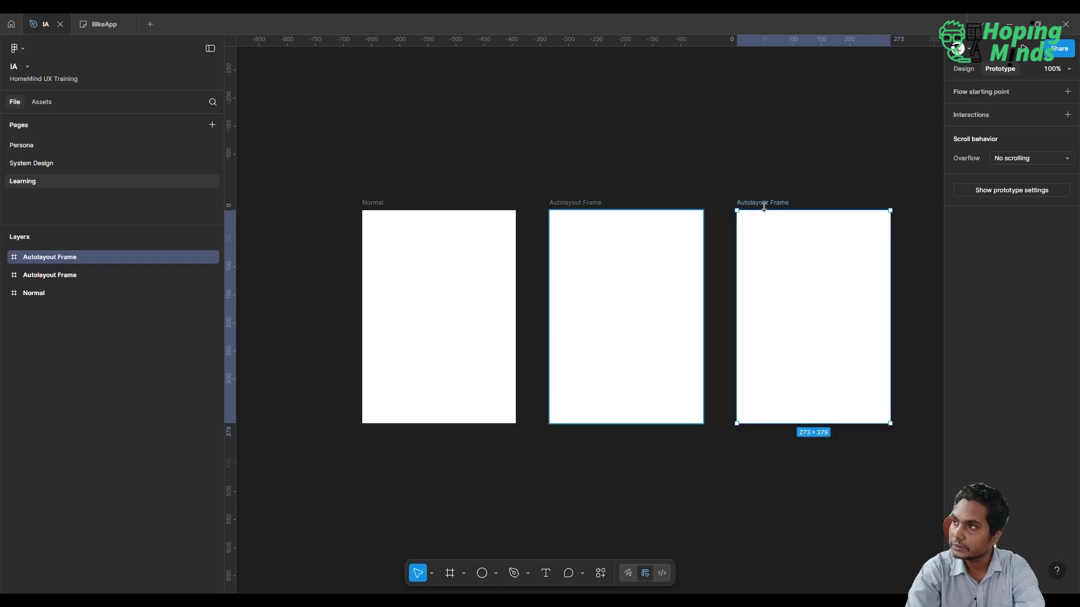
# Rename the third frame "Autolayout Frame with Absolute Position"
pyautogui.doubleClick(776, 203)
pyautogui.press('Right')
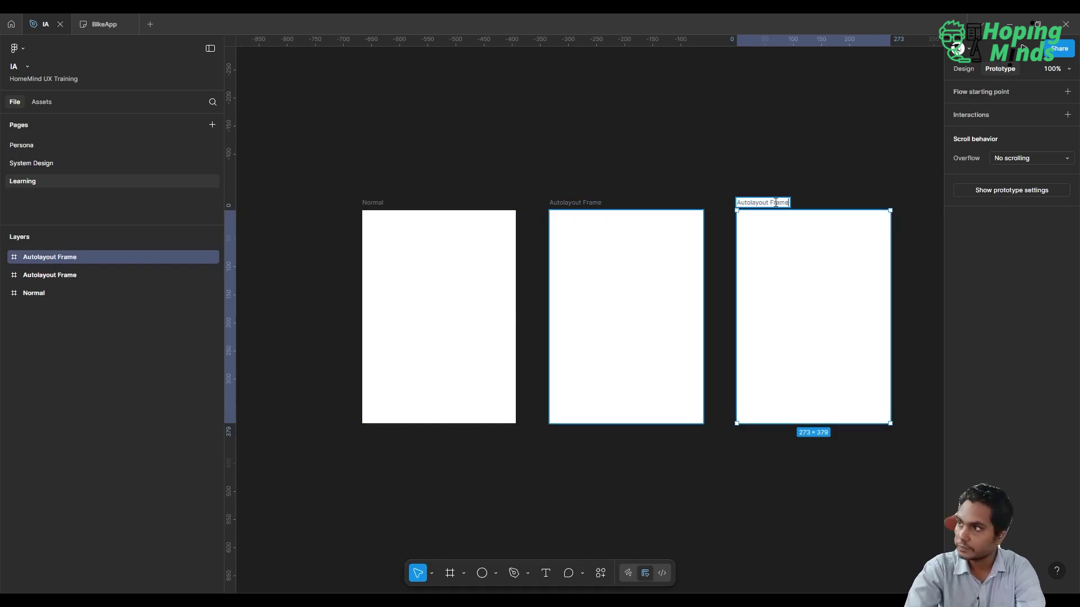
pyautogui.write('with A')
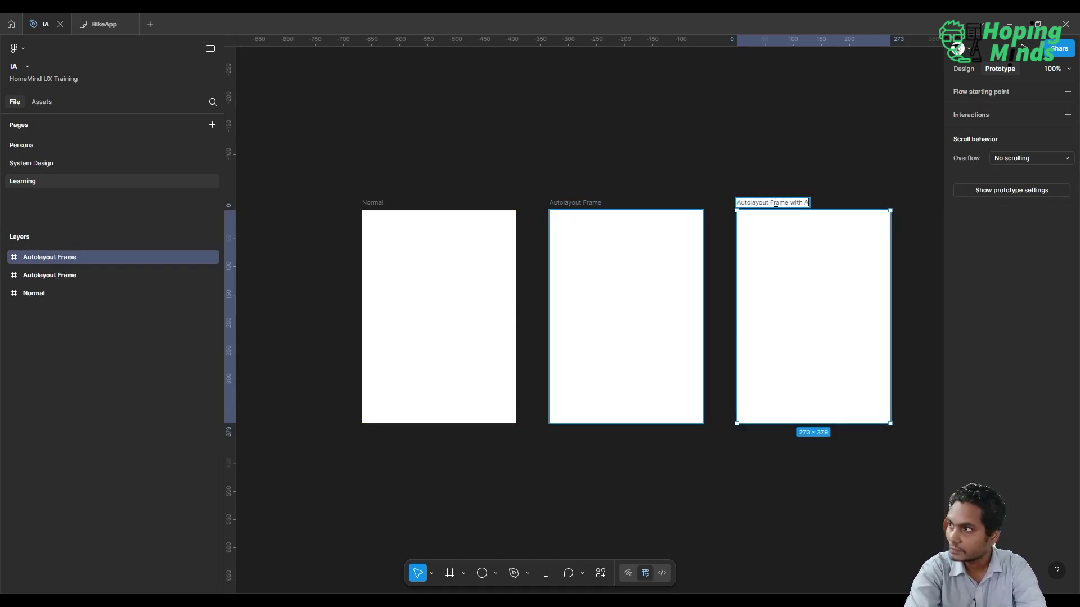
pyautogui.write('bsolution')
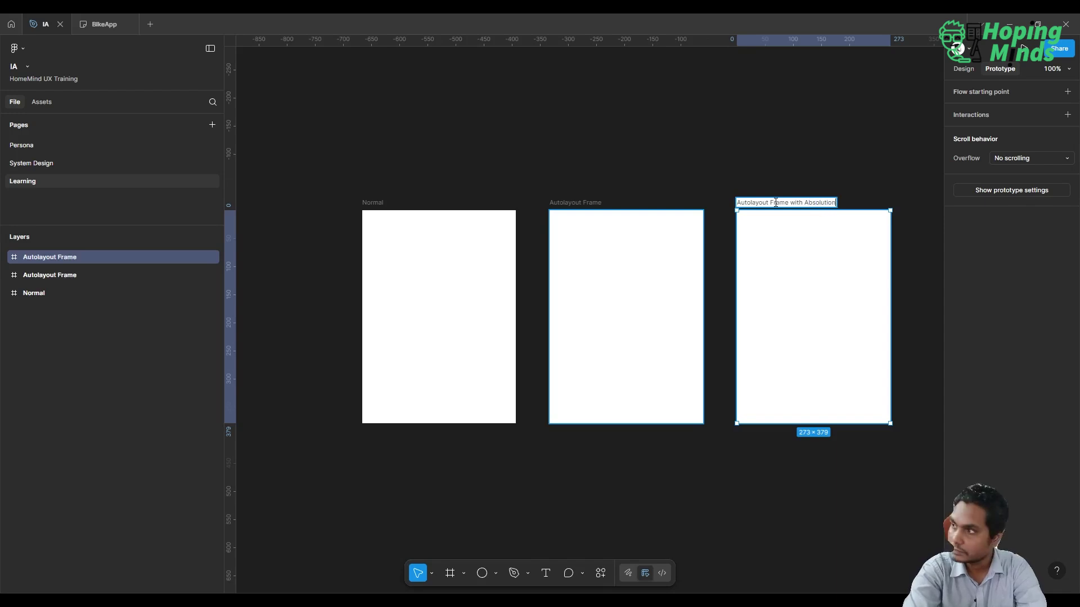
pyautogui.press('BackSpace')
pyautogui.press('BackSpace')
pyautogui.press('BackSpace')
pyautogui.press('BackSpace')
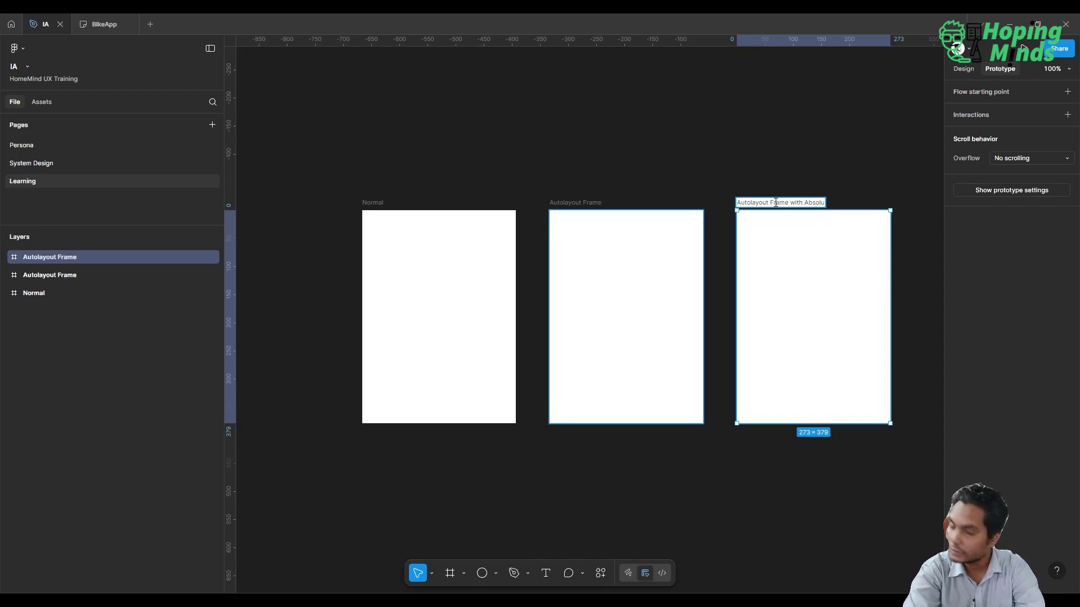
pyautogui.write('te Position')
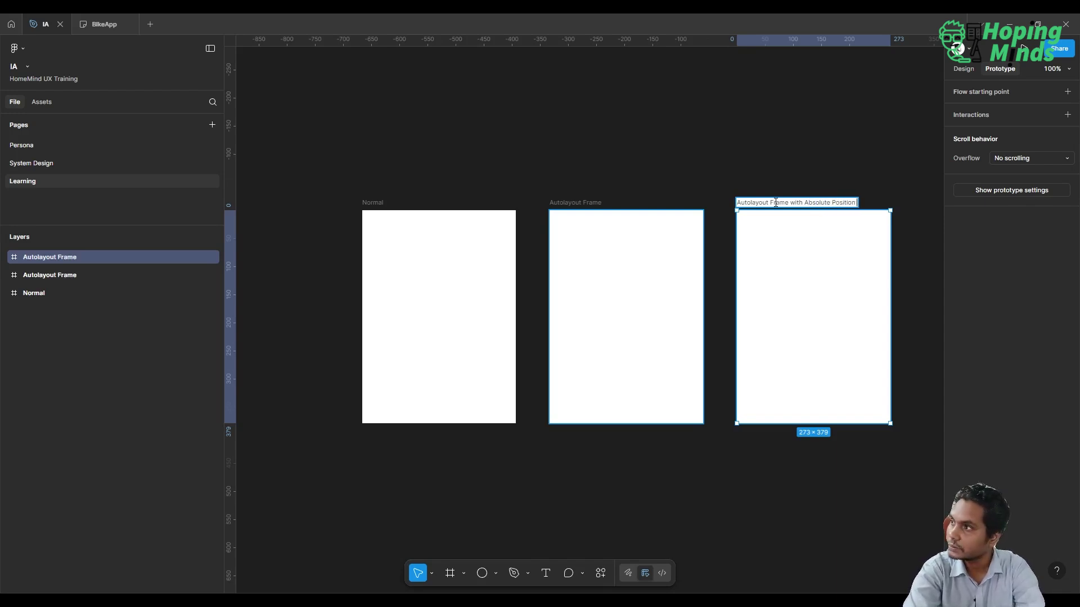
pyautogui.click(692, 125)
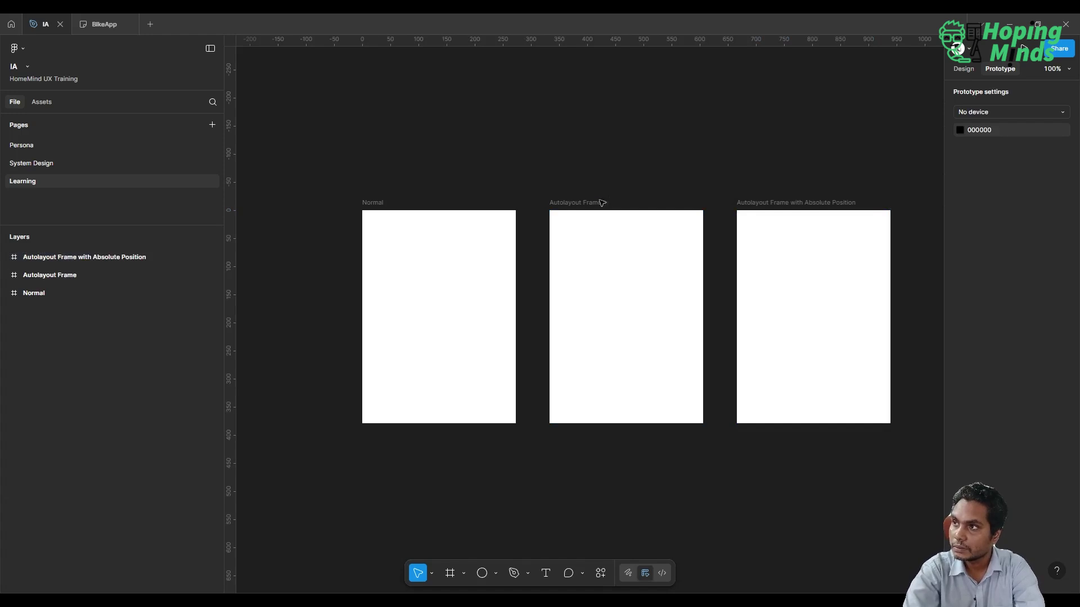
# Move the middle Autolayout Frame slightly left to about X 315 and apply auto layout to it
pyautogui.moveTo(602, 203); pyautogui.dragTo(592, 203)
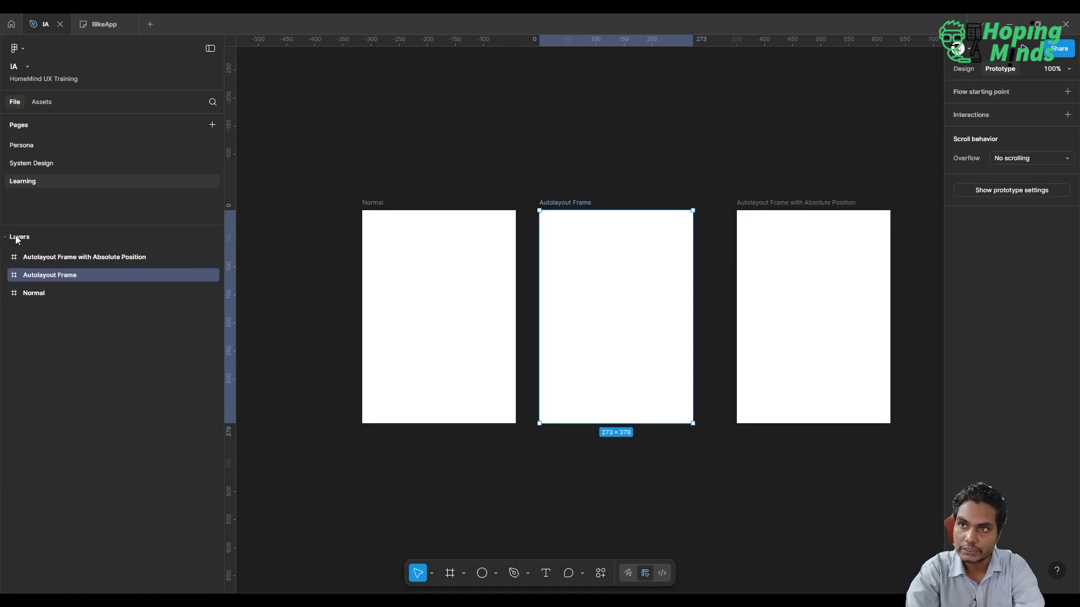
pyautogui.click(56, 341)
pyautogui.click(44, 279)
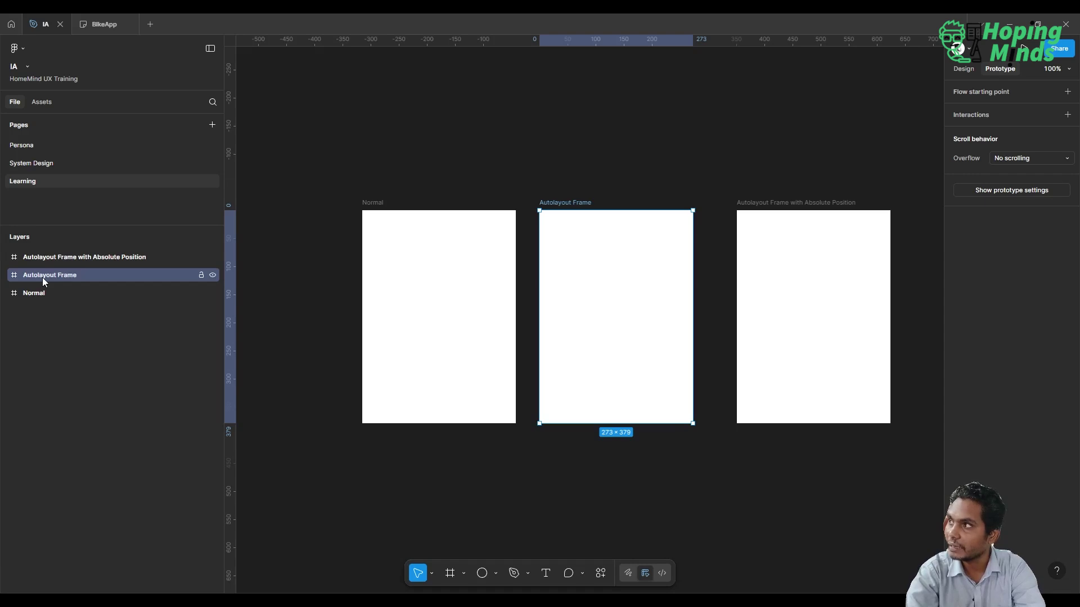
pyautogui.click(962, 69)
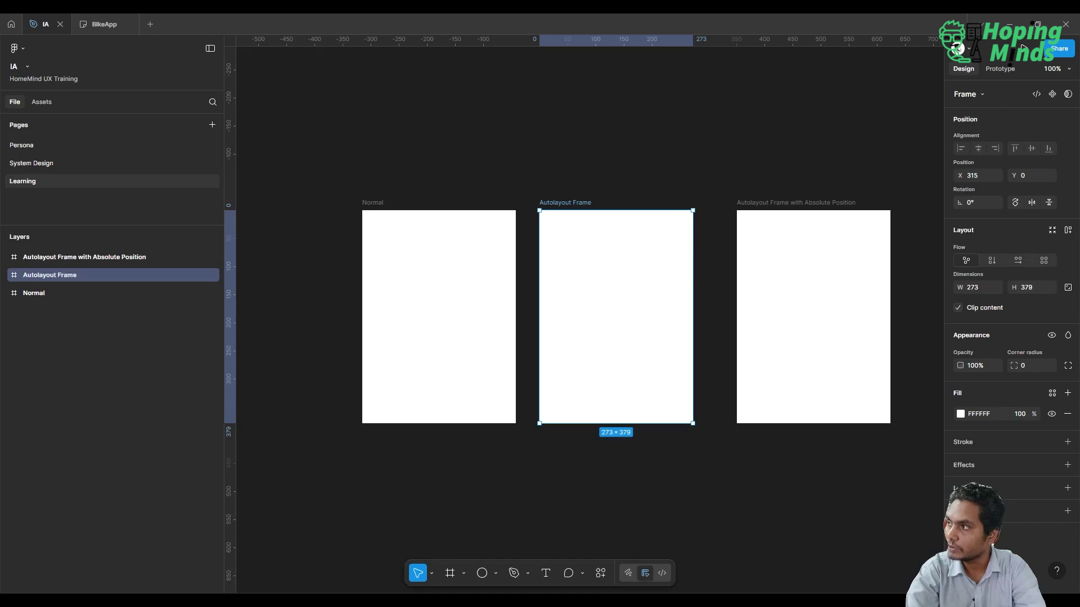
pyautogui.click(1067, 232)
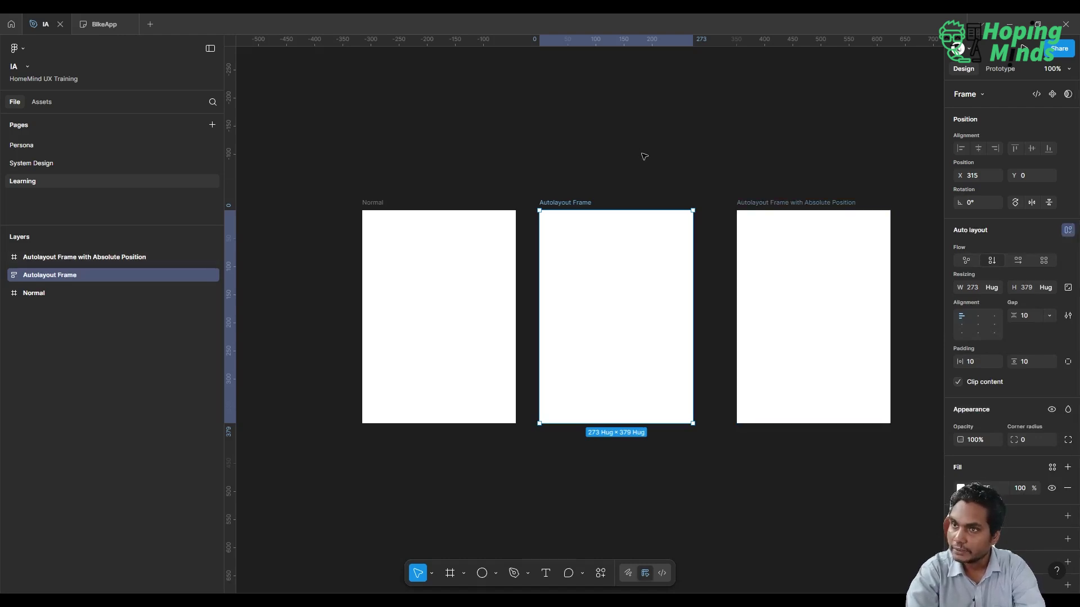
# Apply auto layout to the Autolayout Frame with Absolute Position
pyautogui.click(801, 203)
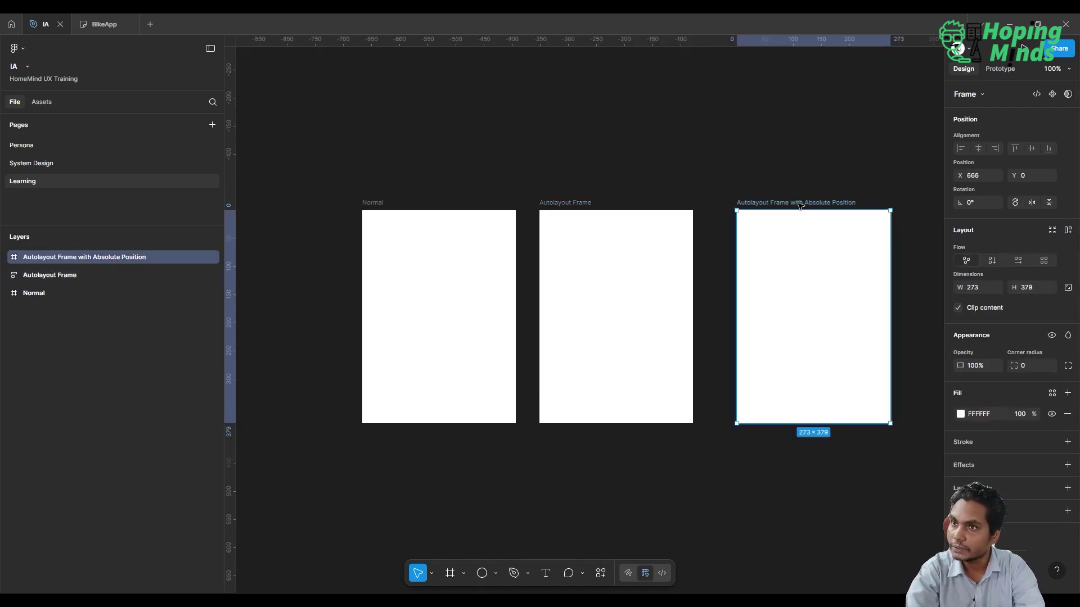
pyautogui.click(1067, 232)
pyautogui.click(524, 234)
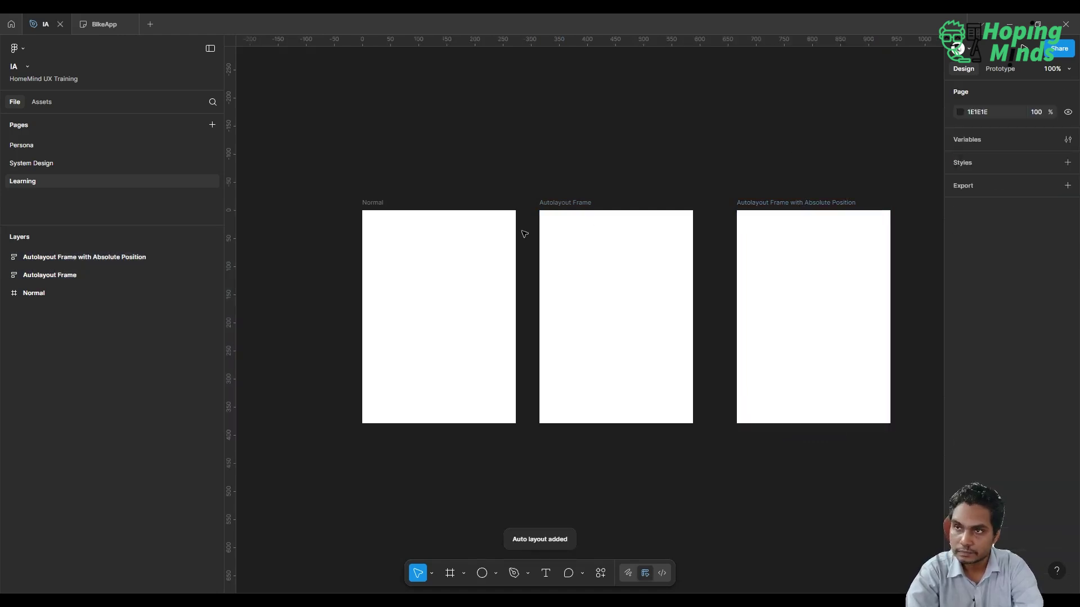
pyautogui.click(472, 240)
pyautogui.click(446, 137)
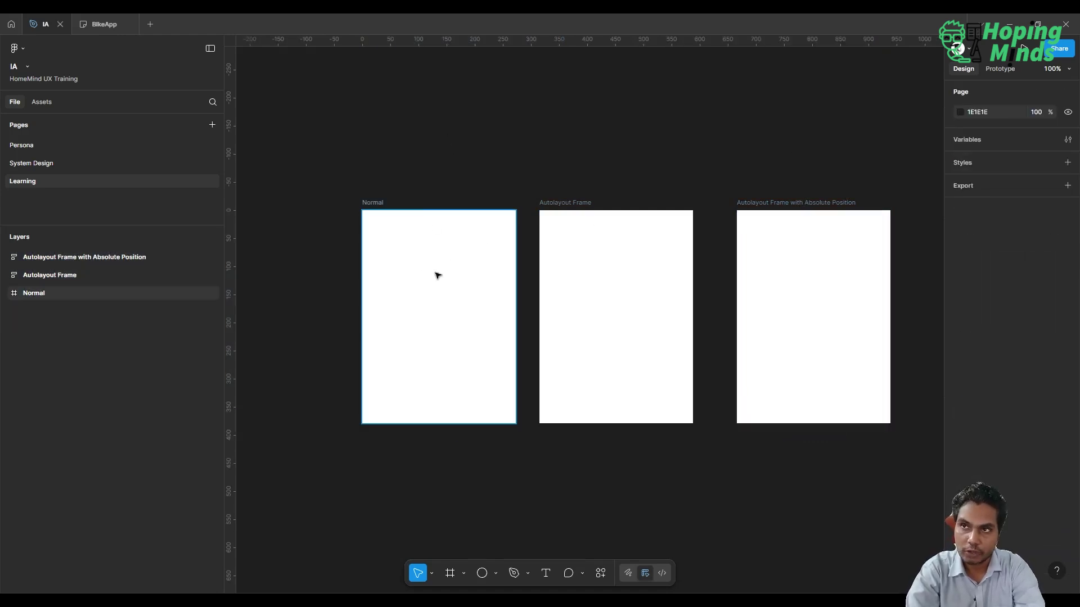
pyautogui.click(486, 574)
pyautogui.moveTo(396, 277); pyautogui.dragTo(474, 365)
pyautogui.press('shift')
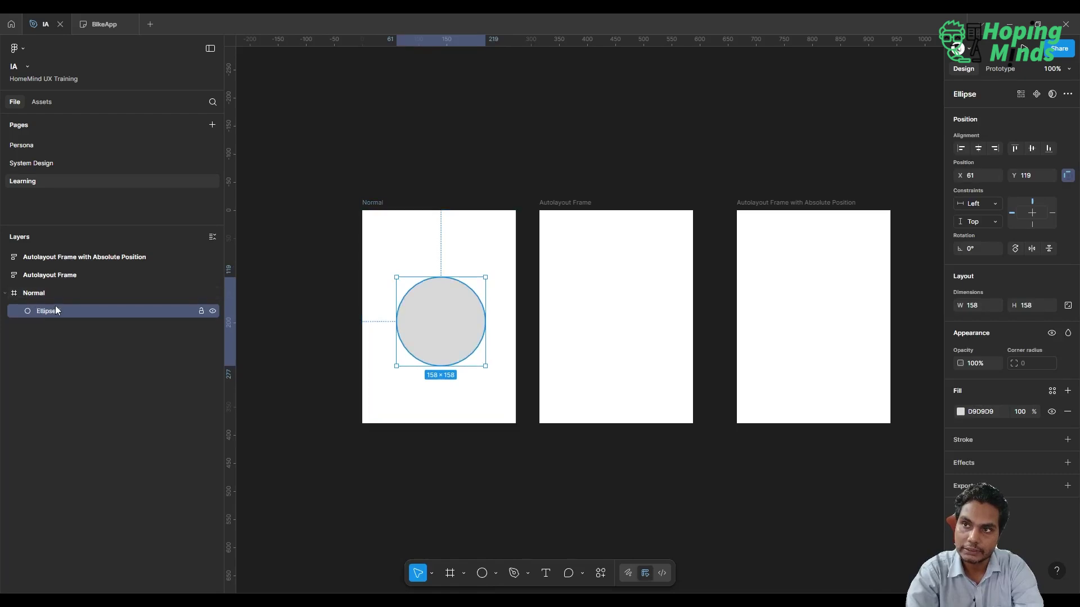
pyautogui.click(420, 453)
pyautogui.click(424, 324)
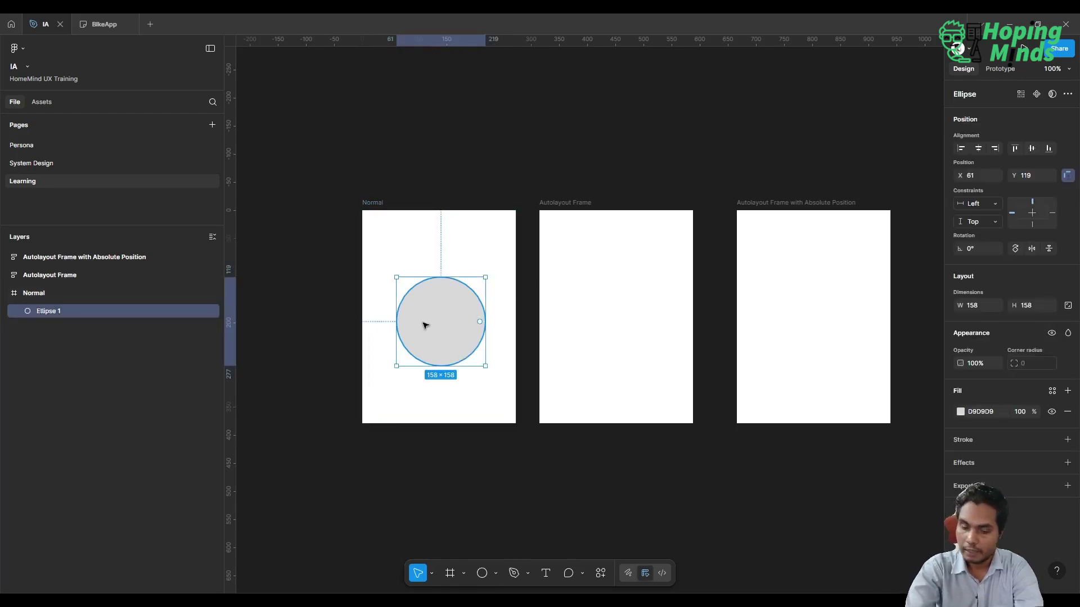
pyautogui.press('Delete')
# Draw a circle of about 159 × 159 in the middle of the Normal frame
pyautogui.click(479, 577)
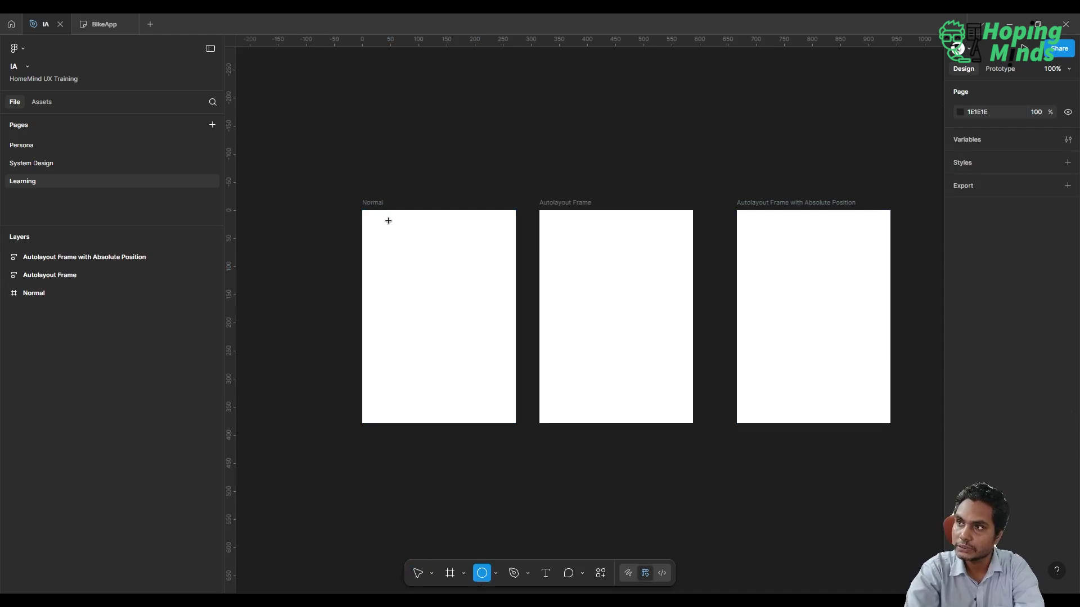
pyautogui.moveTo(393, 280); pyautogui.dragTo(475, 368)
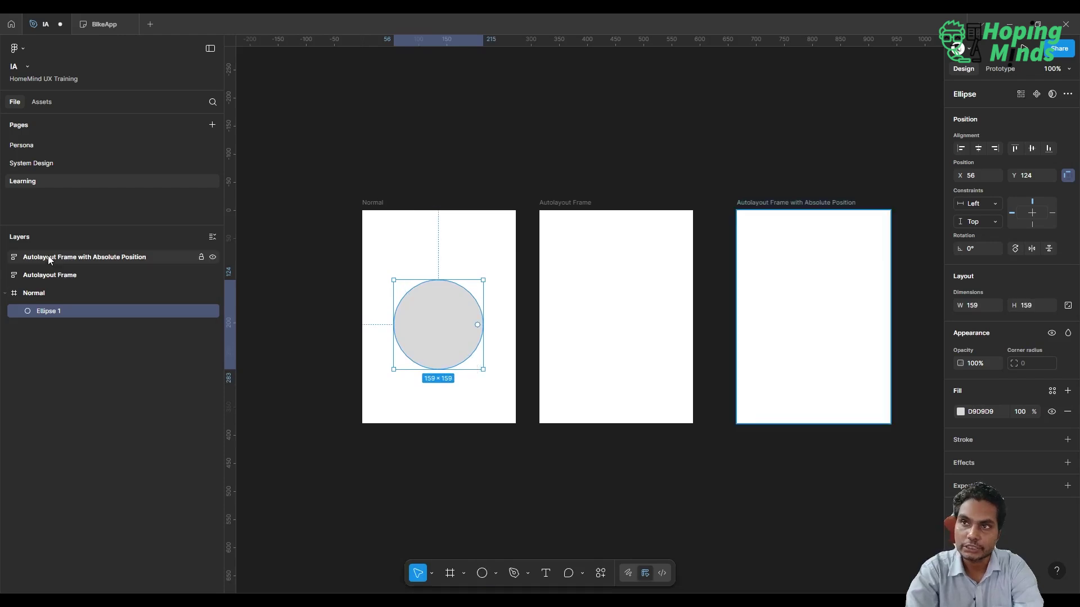
pyautogui.click(35, 293)
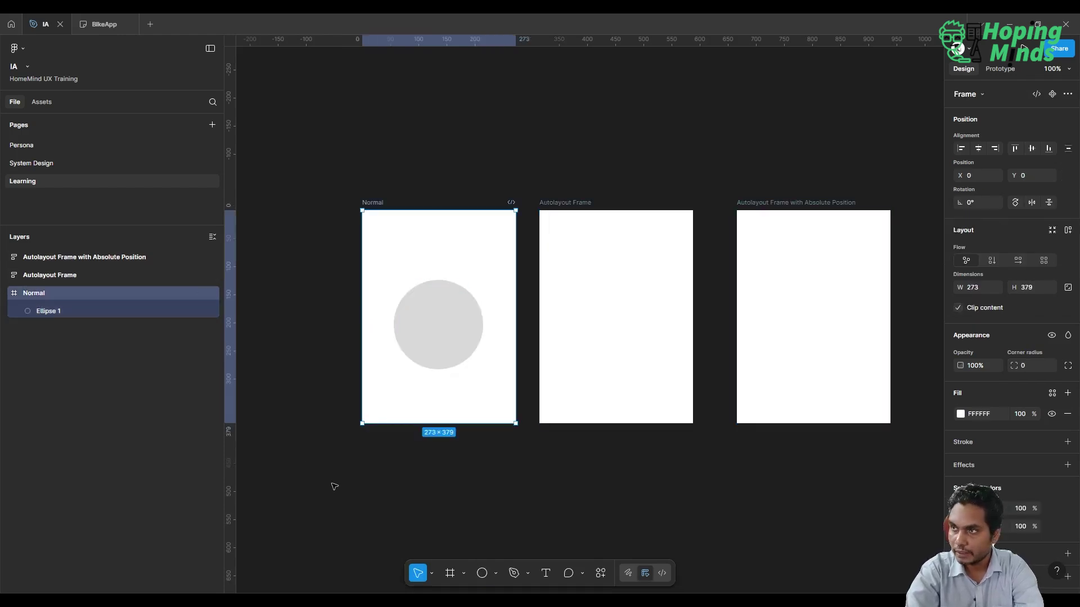
pyautogui.click(360, 453)
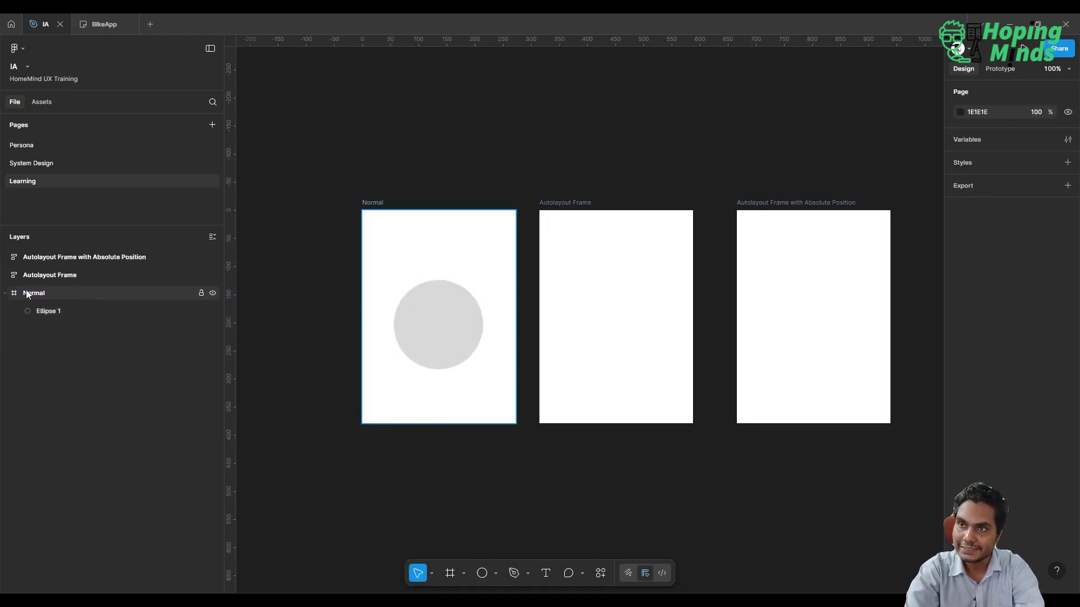
# Move the circle partly past the Normal frame's left edge, to about X -22, Y 121
pyautogui.click(432, 330)
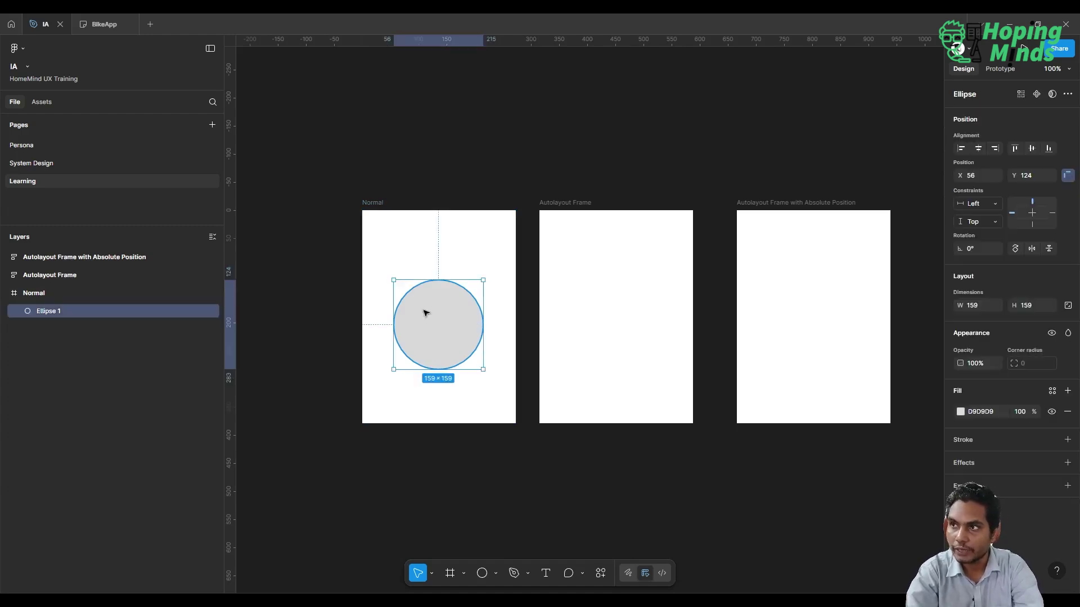
pyautogui.moveTo(424, 311); pyautogui.dragTo(396, 257)
pyautogui.moveTo(397, 312); pyautogui.dragTo(397, 323)
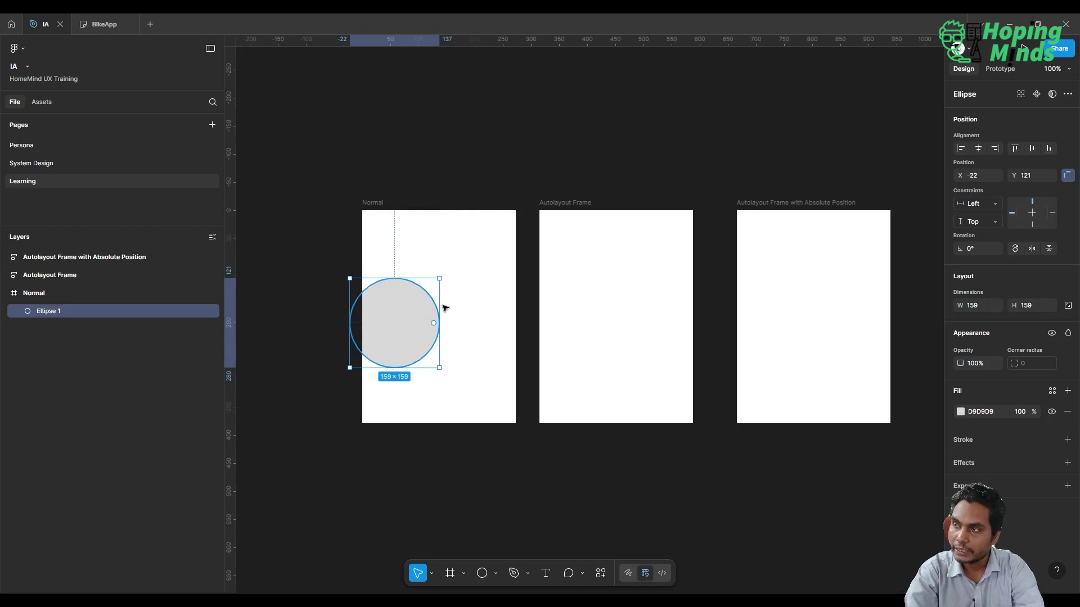
# Draw a circle of about 179 × 179 inside the Autolayout Frame and select the frame
pyautogui.click(573, 203)
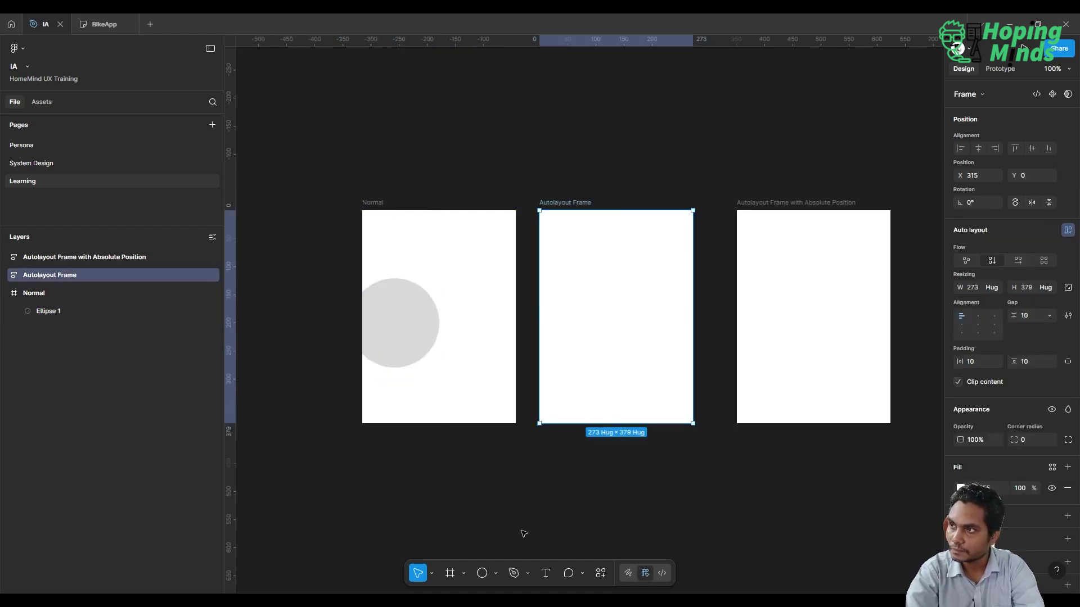
pyautogui.click(484, 574)
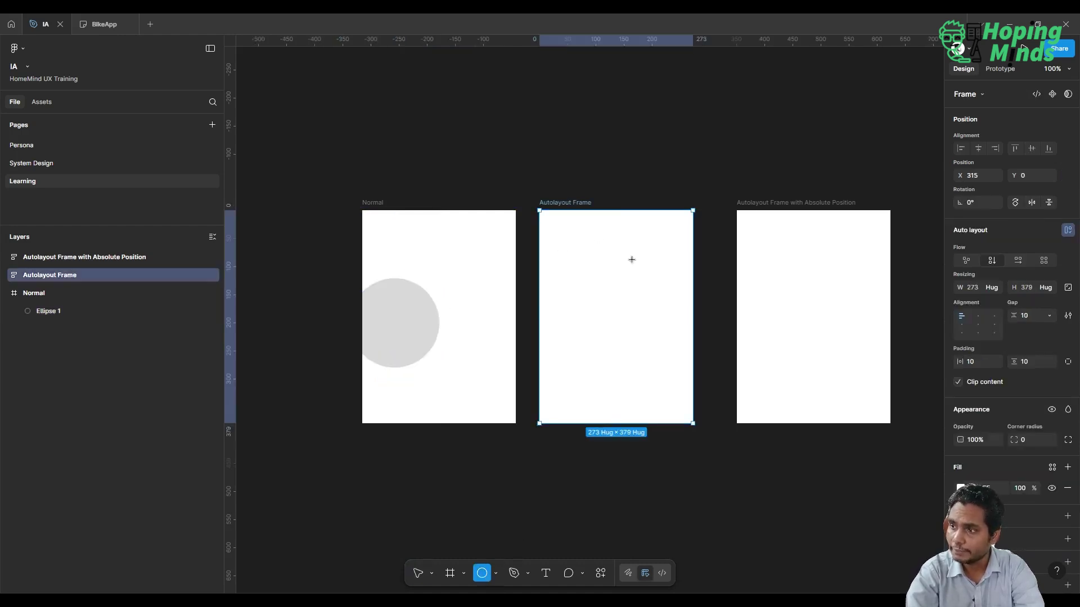
pyautogui.moveTo(581, 248); pyautogui.dragTo(681, 337)
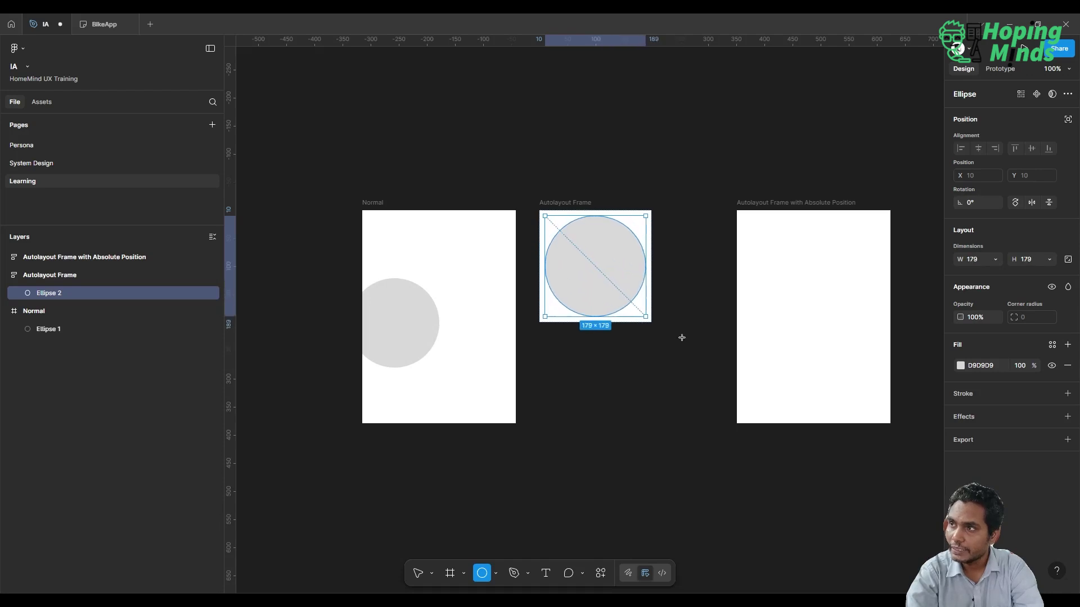
pyautogui.click(612, 178)
pyautogui.click(563, 204)
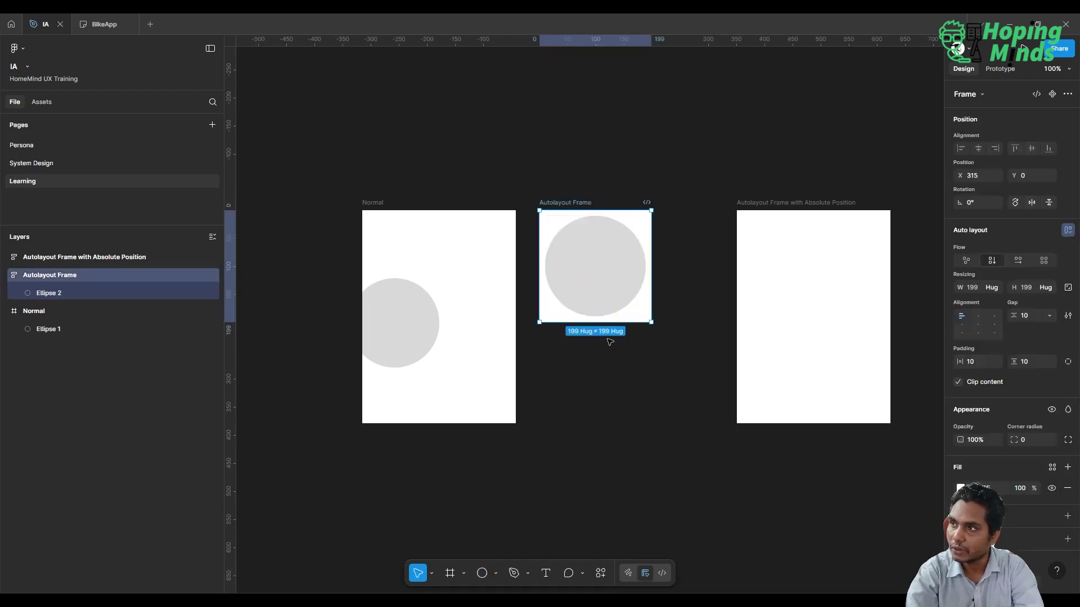
# Resize the Autolayout Frame to about 265 × 379
pyautogui.moveTo(615, 323); pyautogui.dragTo(614, 423)
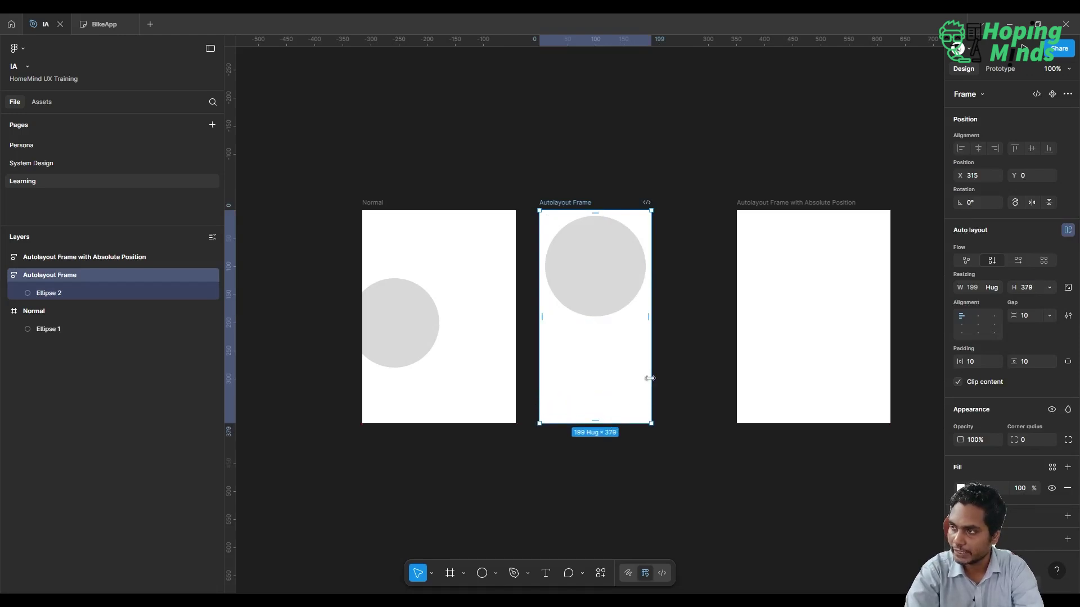
pyautogui.moveTo(650, 378); pyautogui.dragTo(689, 382)
pyautogui.click(764, 502)
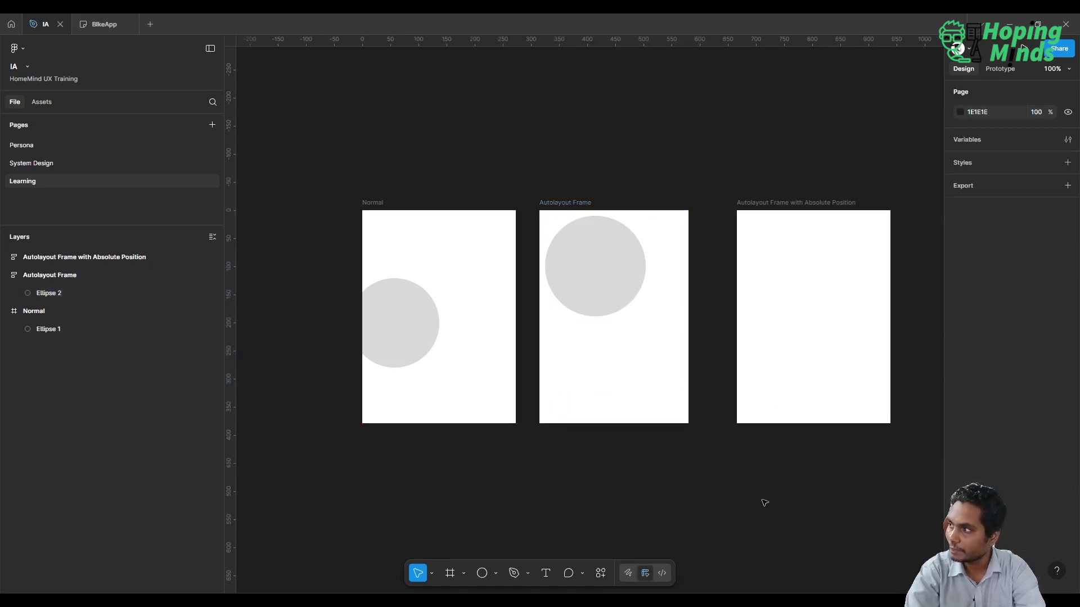
pyautogui.click(569, 207)
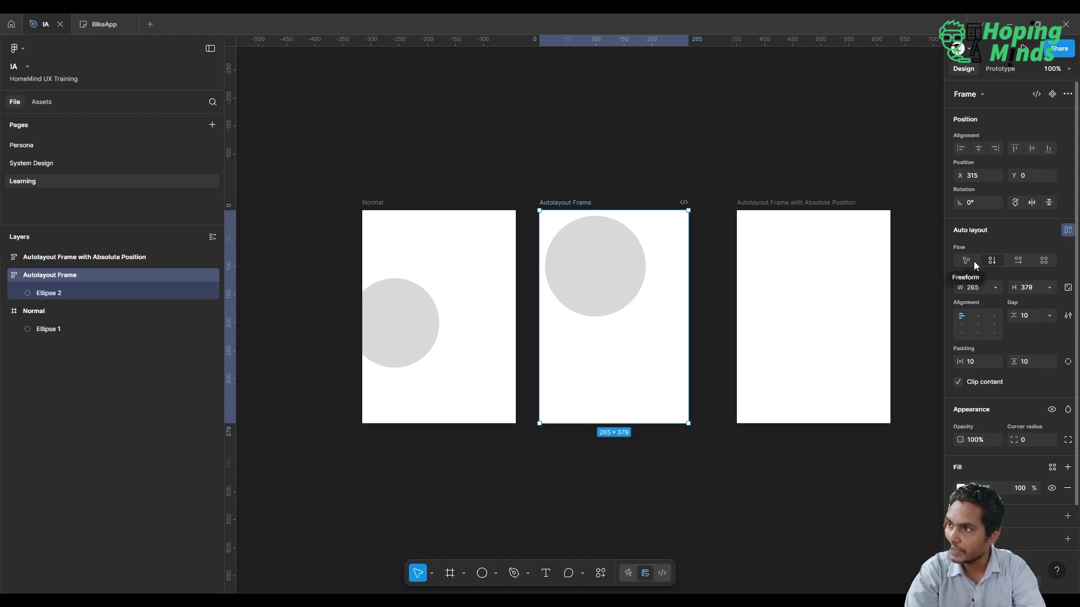
# Duplicate the circle in the Autolayout Frame, shrinking the copy to about 23 × 23 and the original to about 115 × 115
pyautogui.click(583, 281)
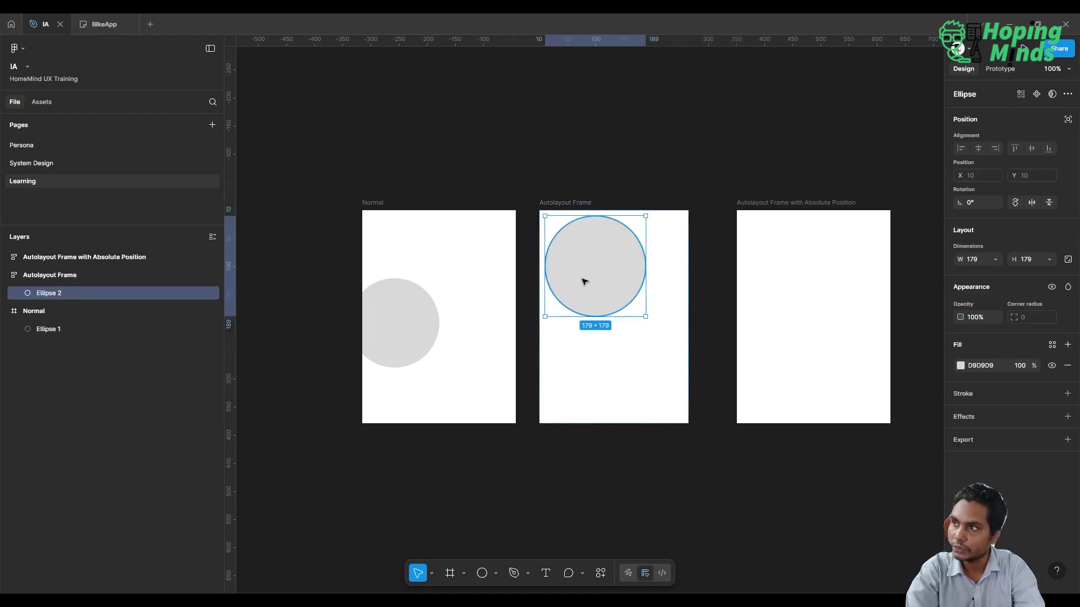
pyautogui.hotkey('ctrl', 'd')
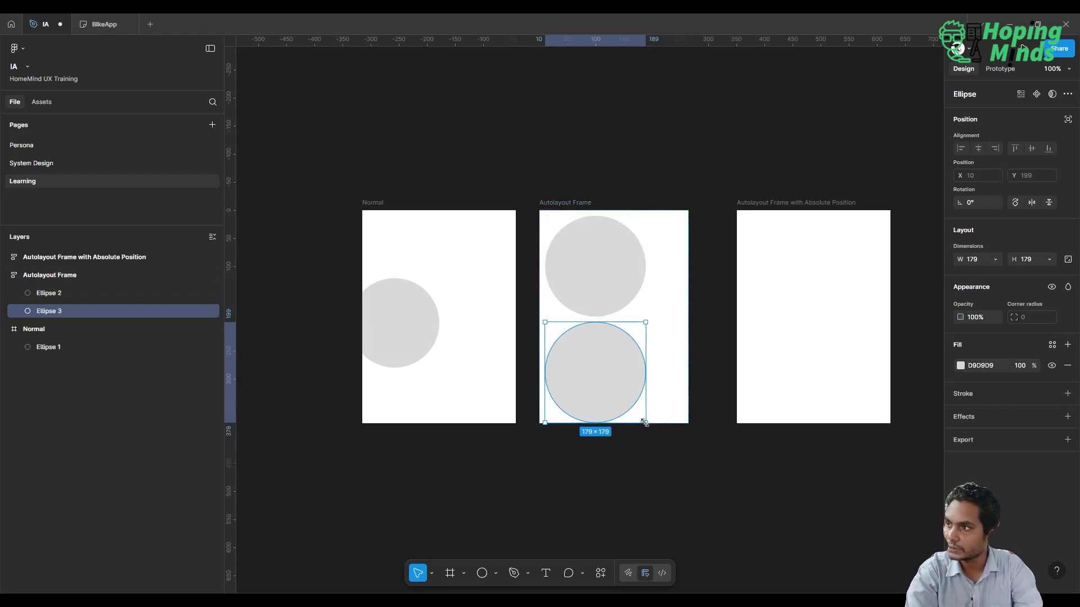
pyautogui.moveTo(631, 412); pyautogui.dragTo(559, 336)
pyautogui.click(570, 206)
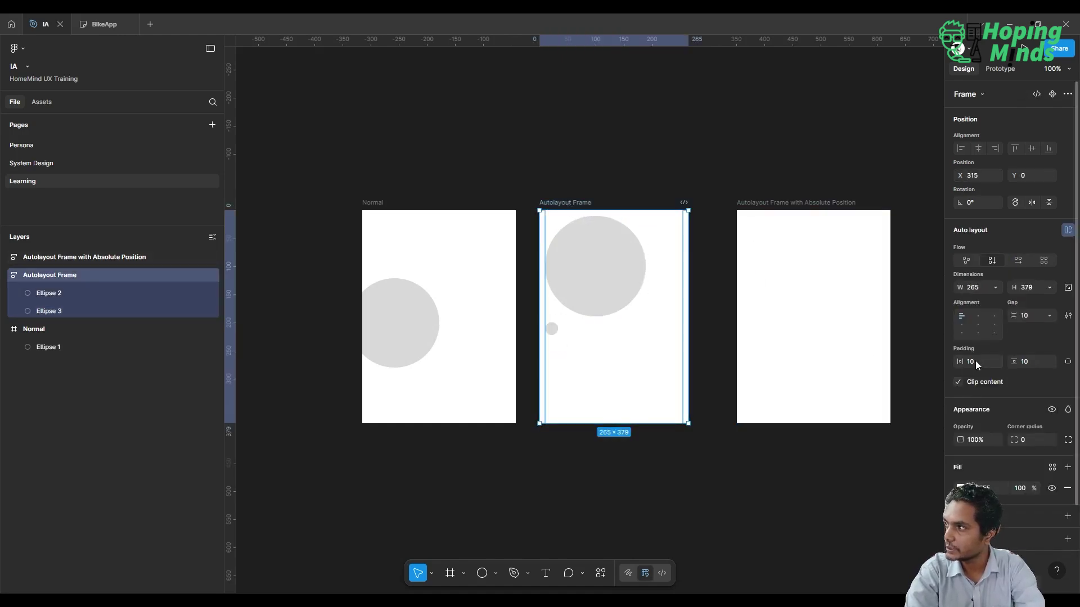
pyautogui.click(612, 289)
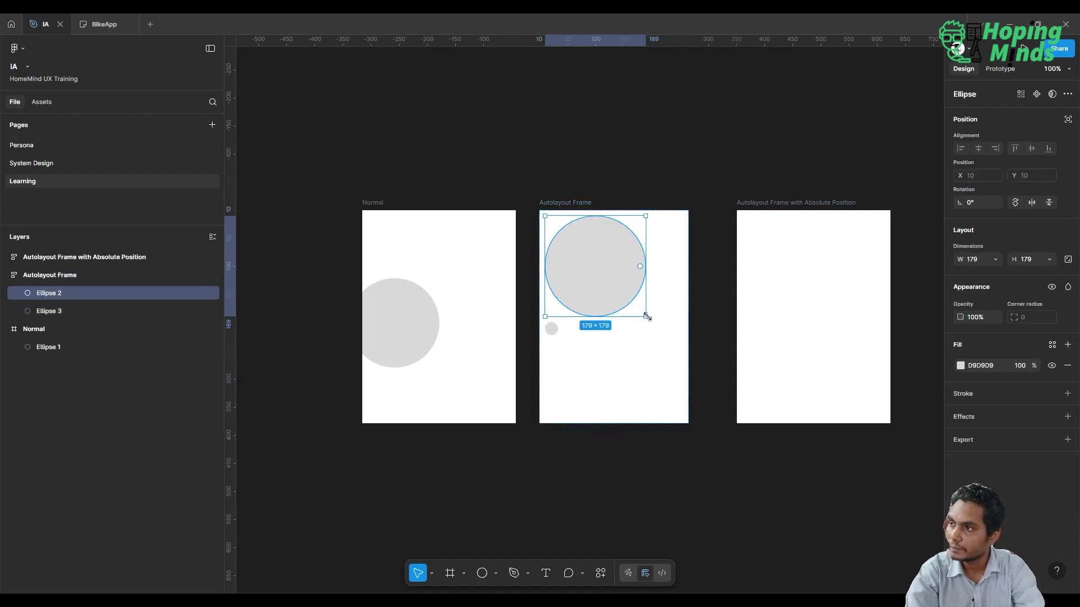
pyautogui.moveTo(646, 316); pyautogui.dragTo(609, 280)
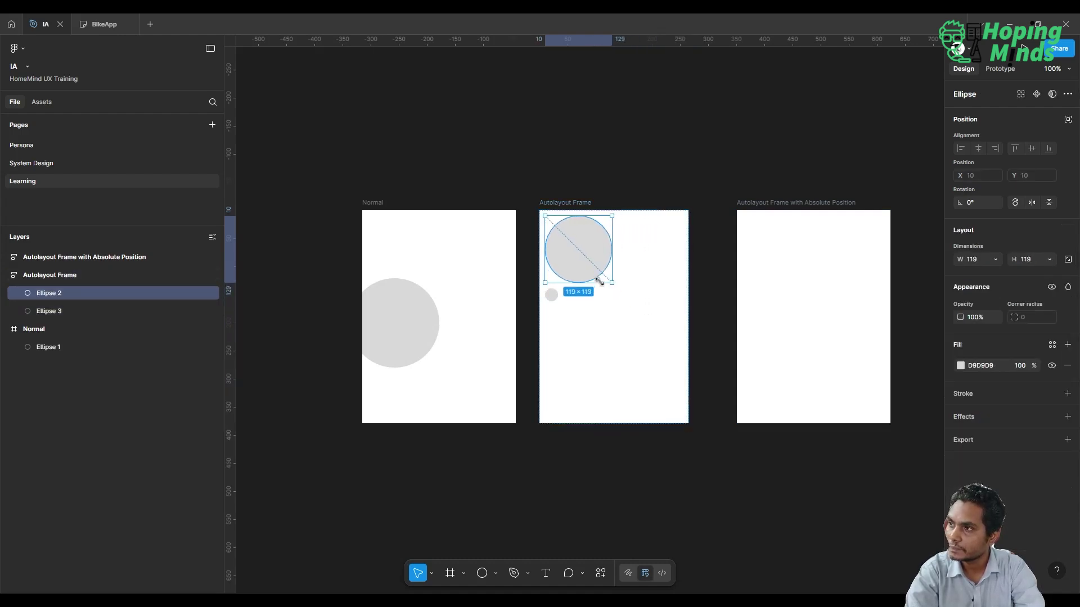
# Switch the Autolayout Frame to Freeform flow and reapply auto layout to it
pyautogui.click(571, 203)
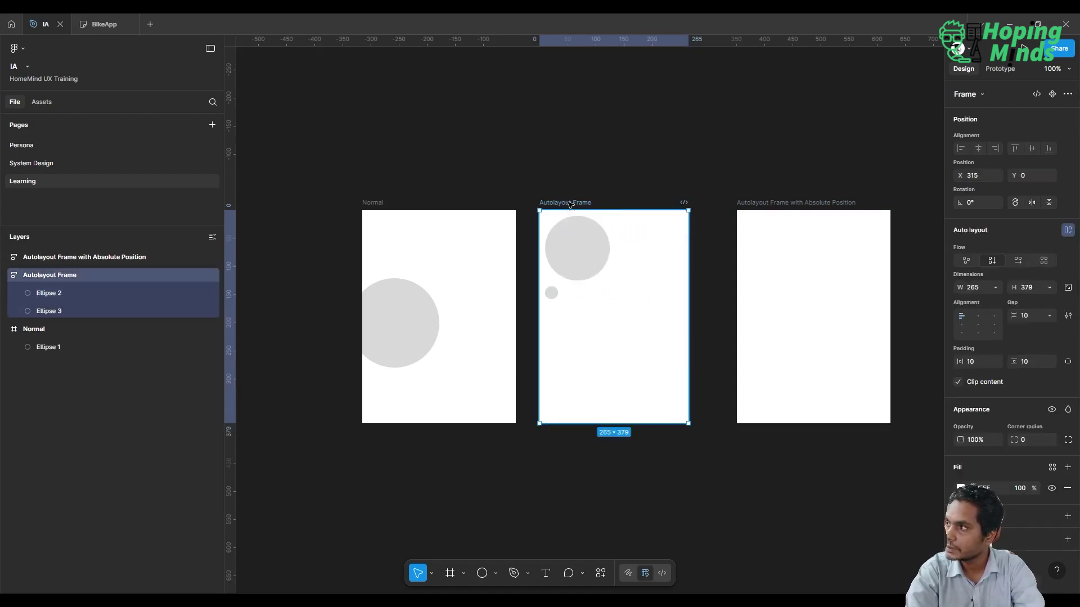
pyautogui.click(966, 261)
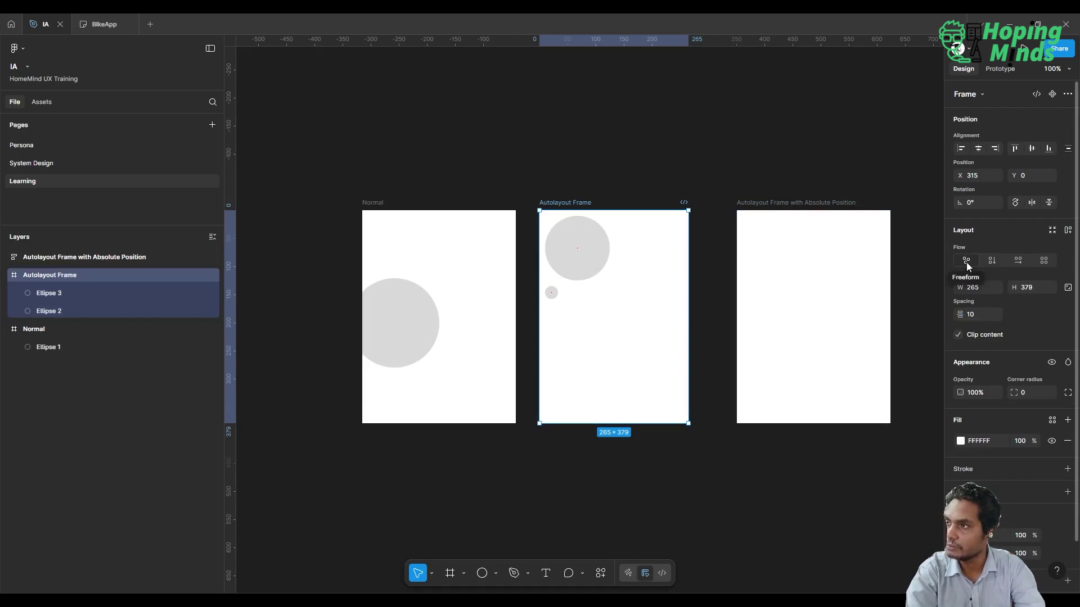
pyautogui.click(1068, 230)
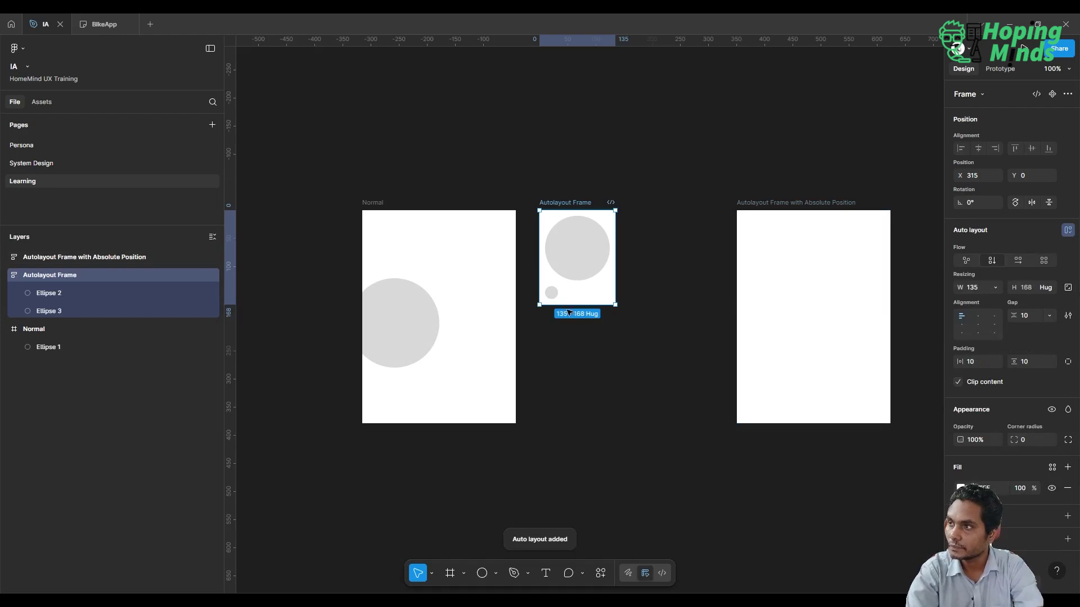
# Enlarge the Autolayout Frame to about 194 × 379
pyautogui.moveTo(572, 304); pyautogui.dragTo(571, 423)
pyautogui.moveTo(615, 357); pyautogui.dragTo(648, 384)
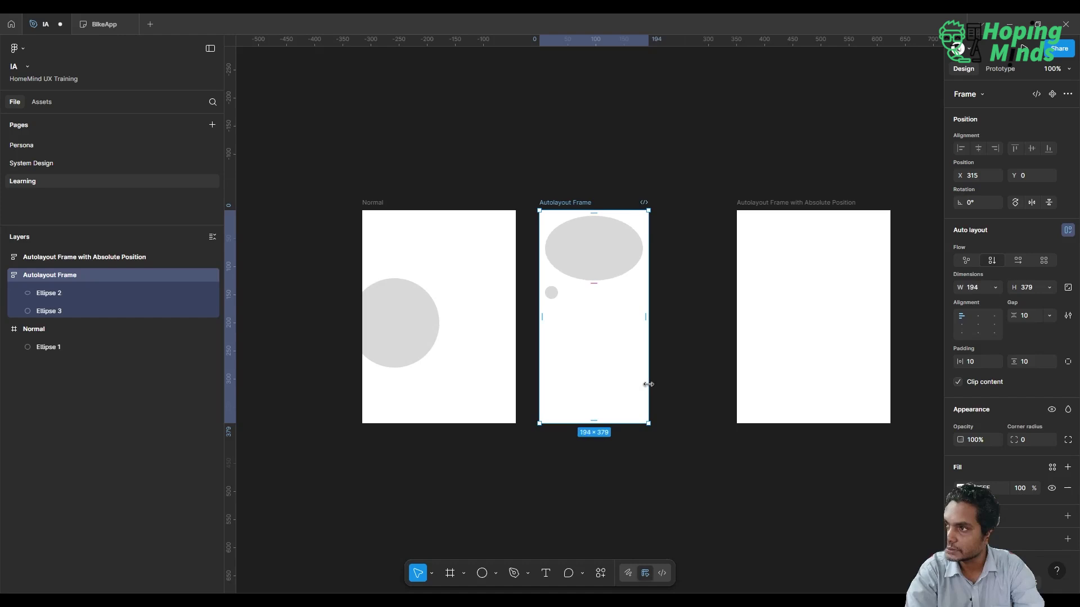
# Set the upper ellipse in the Autolayout Frame to fixed width and narrow it to about 116
pyautogui.click(589, 242)
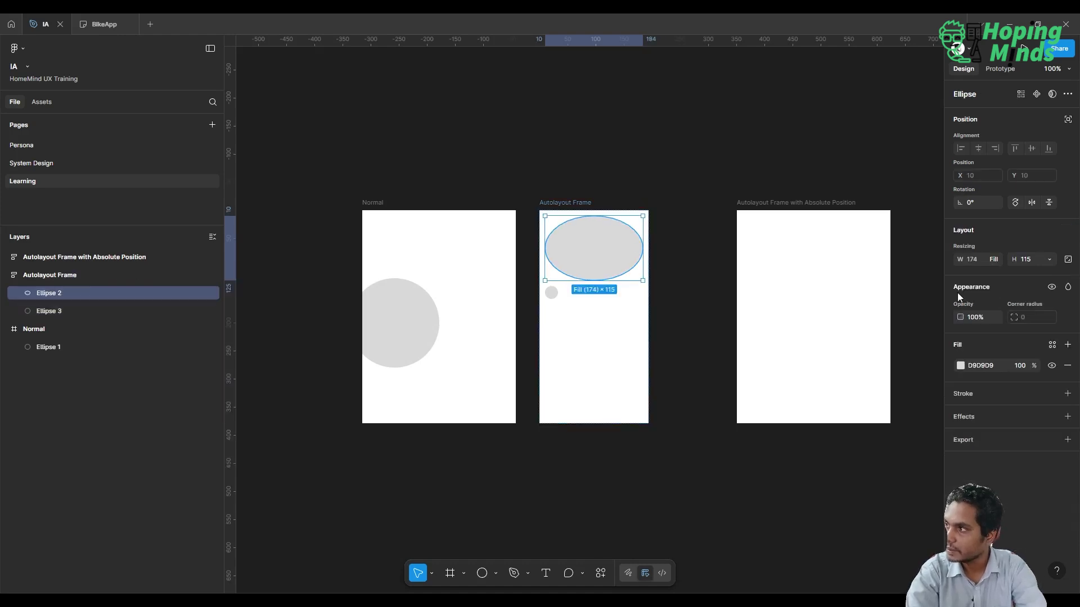
pyautogui.click(995, 260)
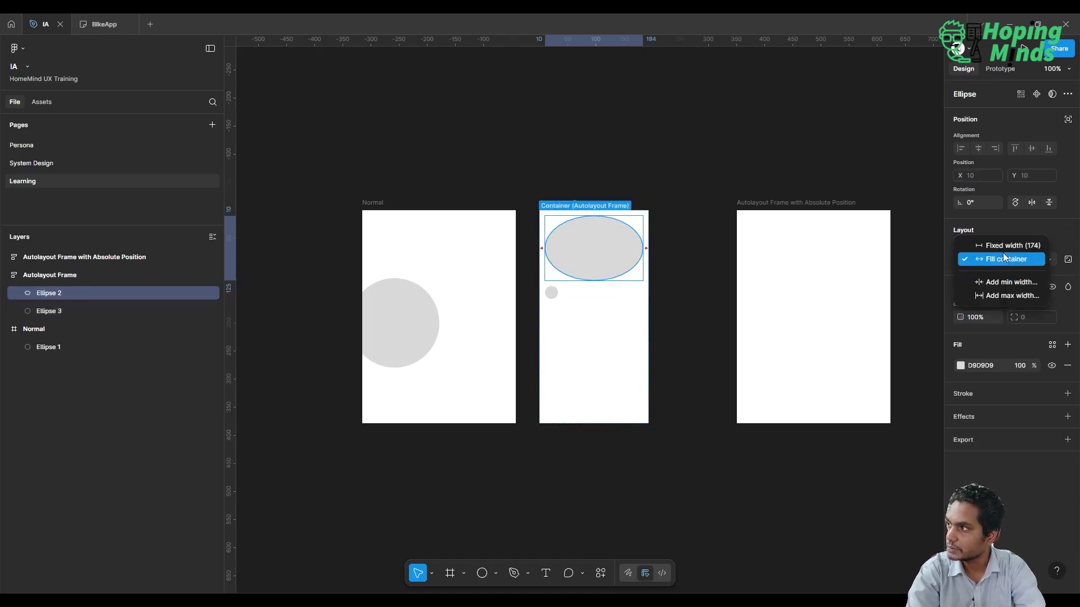
pyautogui.click(1004, 250)
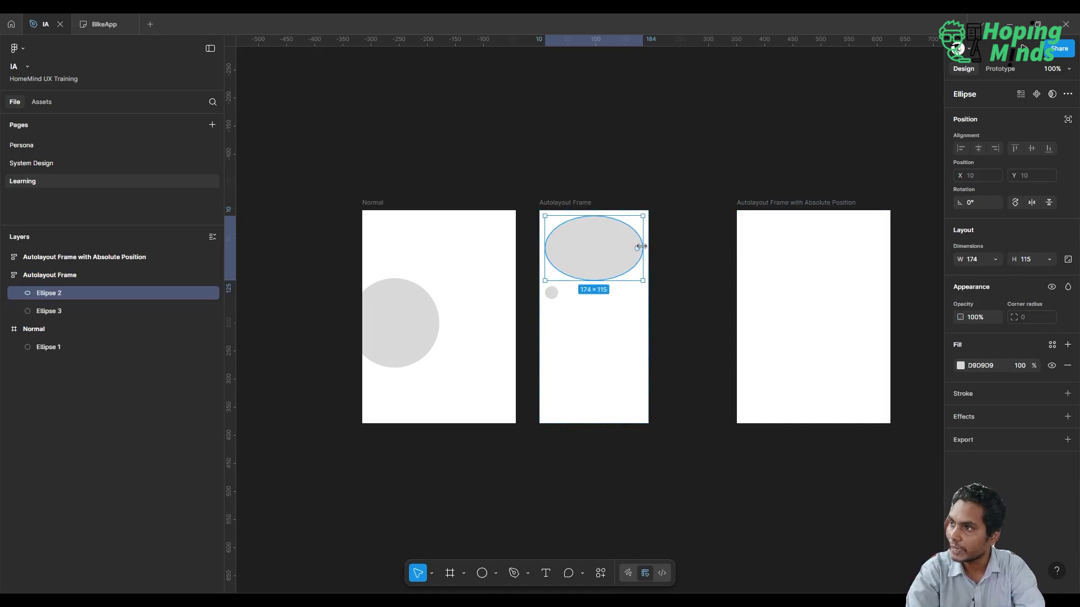
pyautogui.moveTo(642, 247); pyautogui.dragTo(610, 249)
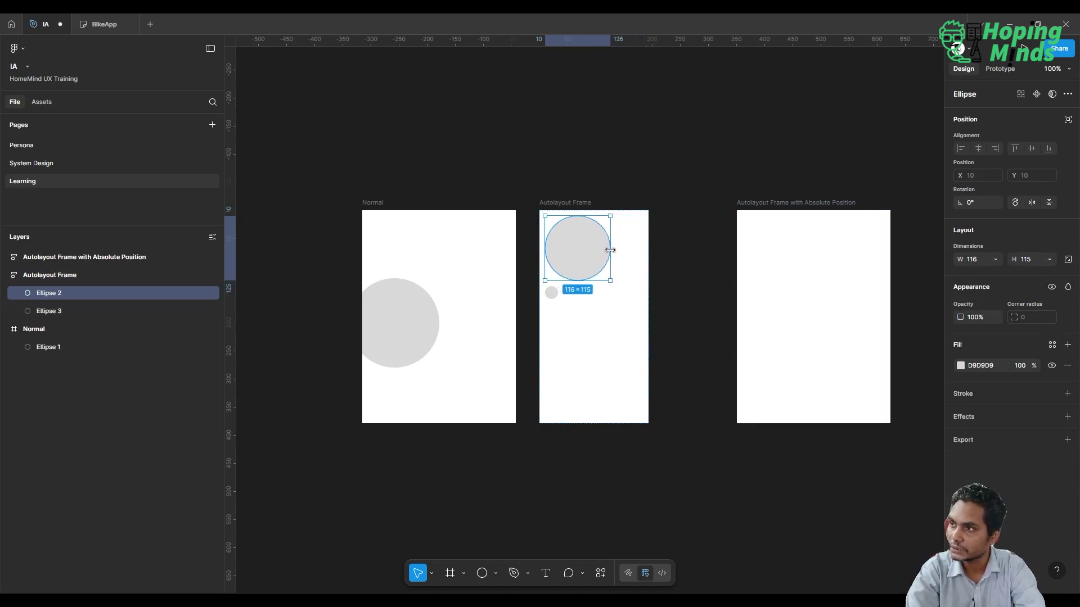
# Widen the Autolayout Frame to about 249
pyautogui.click(681, 237)
pyautogui.click(647, 252)
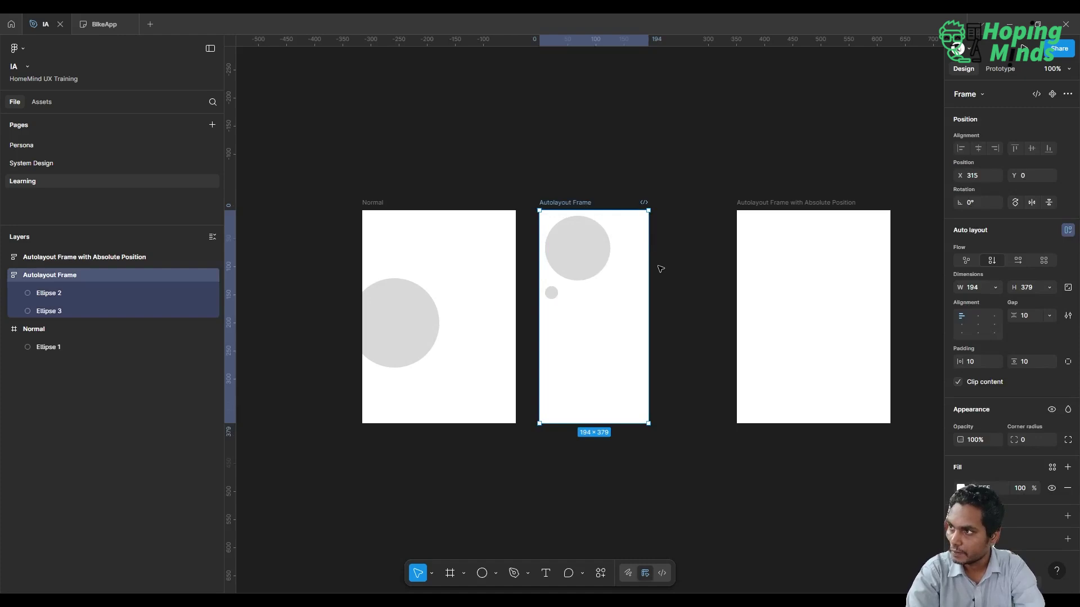
pyautogui.moveTo(648, 271); pyautogui.dragTo(679, 273)
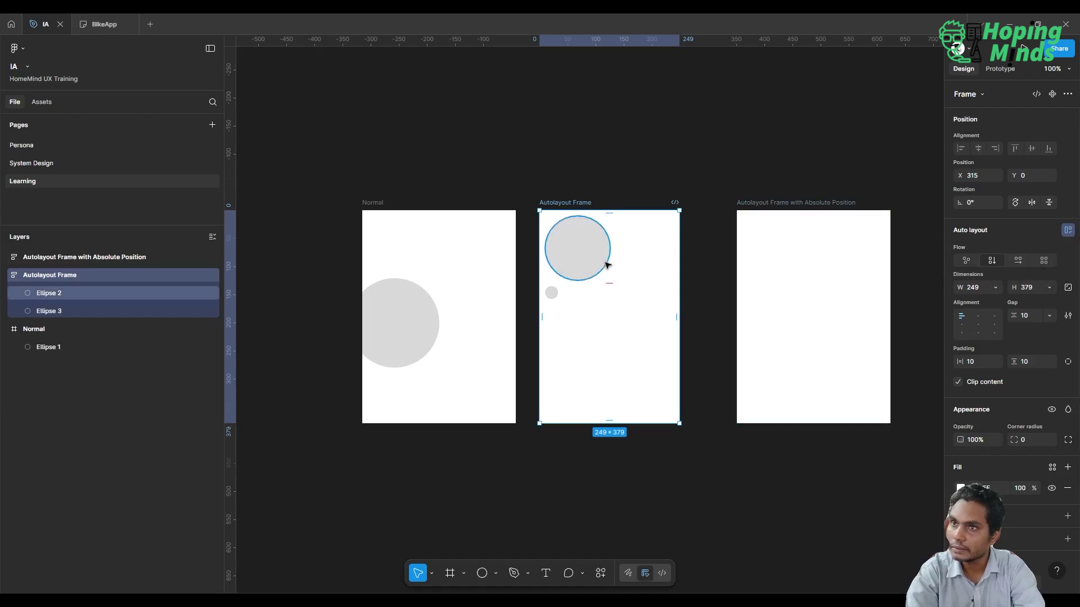
# Duplicate the small circle in the Autolayout Frame
pyautogui.click(93, 310)
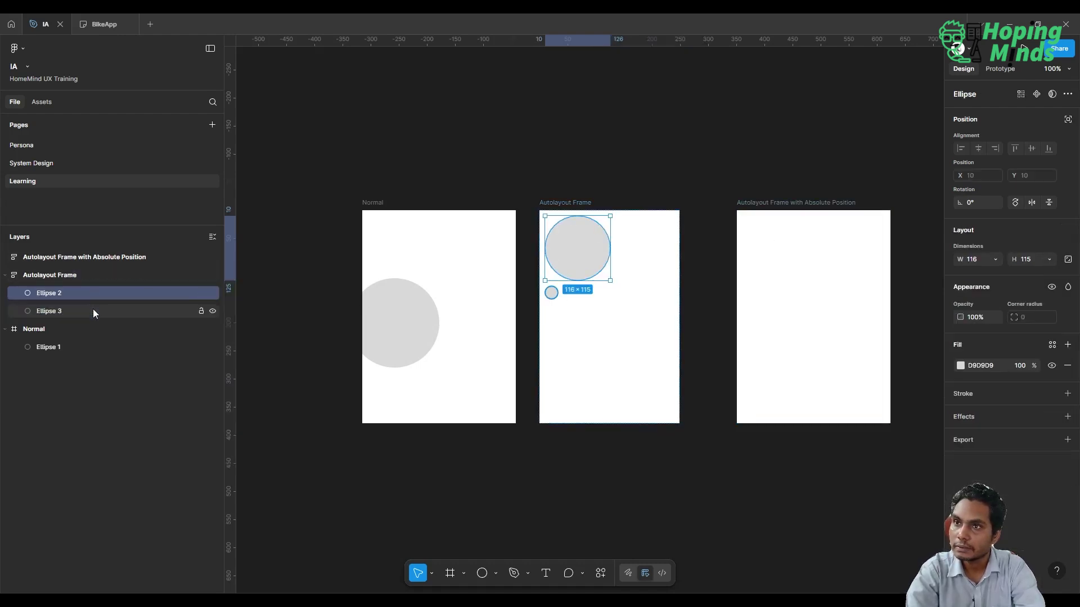
pyautogui.hotkey('ctrl', 'd')
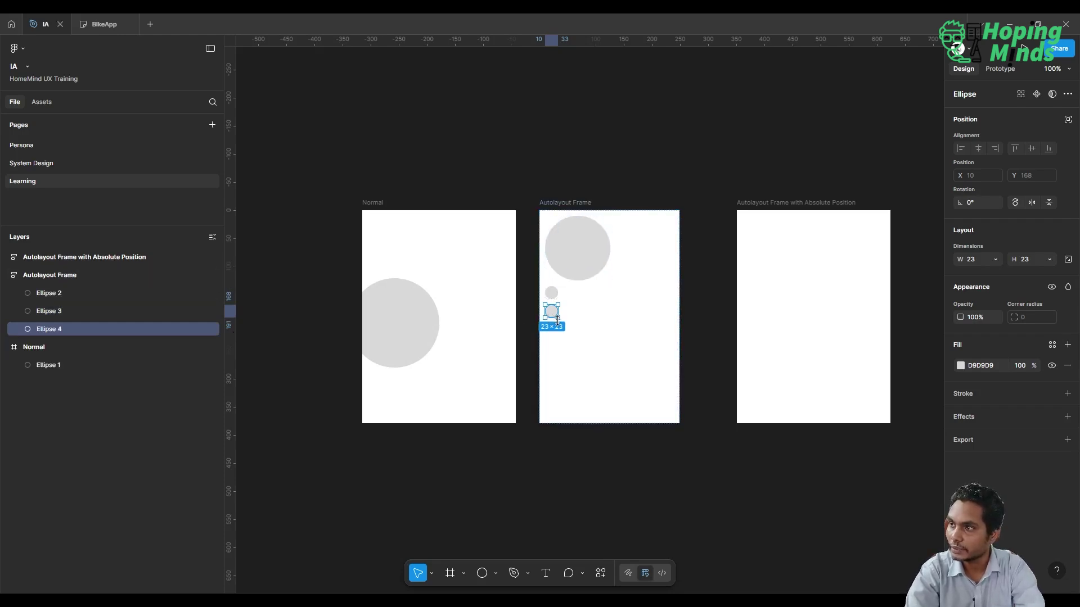
# Enlarge the lowest circle in the Autolayout Frame to about 62 × 62 and switch the frame's flow to grid
pyautogui.moveTo(552, 320); pyautogui.dragTo(566, 341)
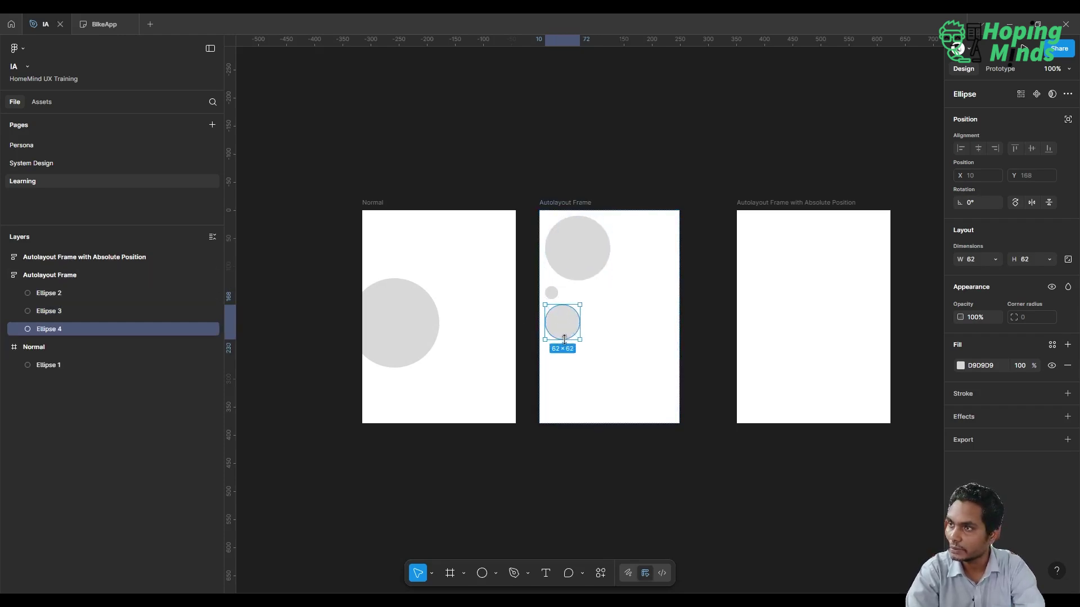
pyautogui.click(92, 280)
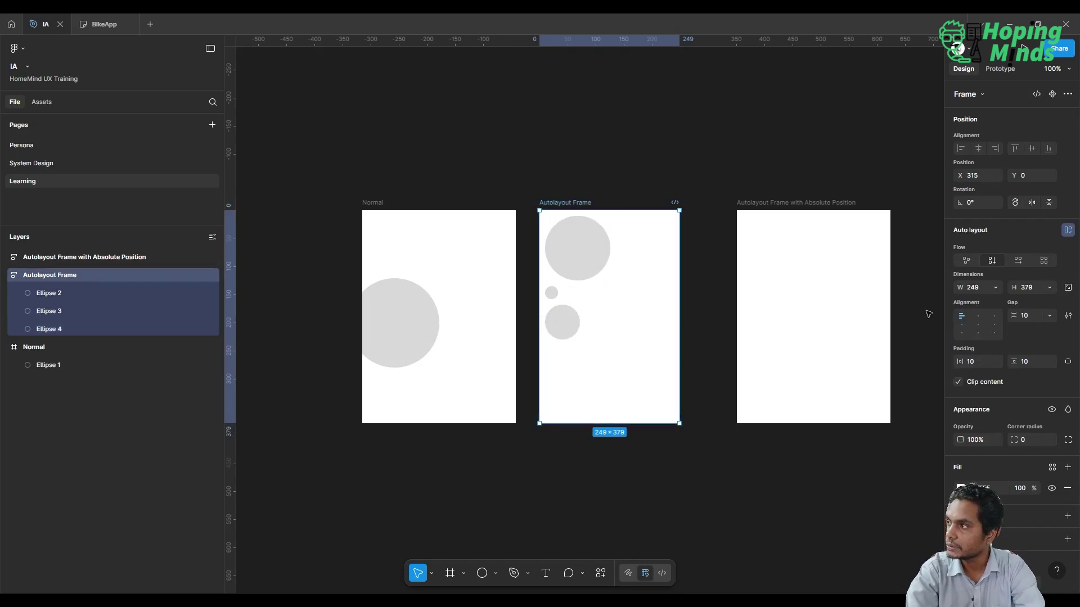
pyautogui.click(1045, 260)
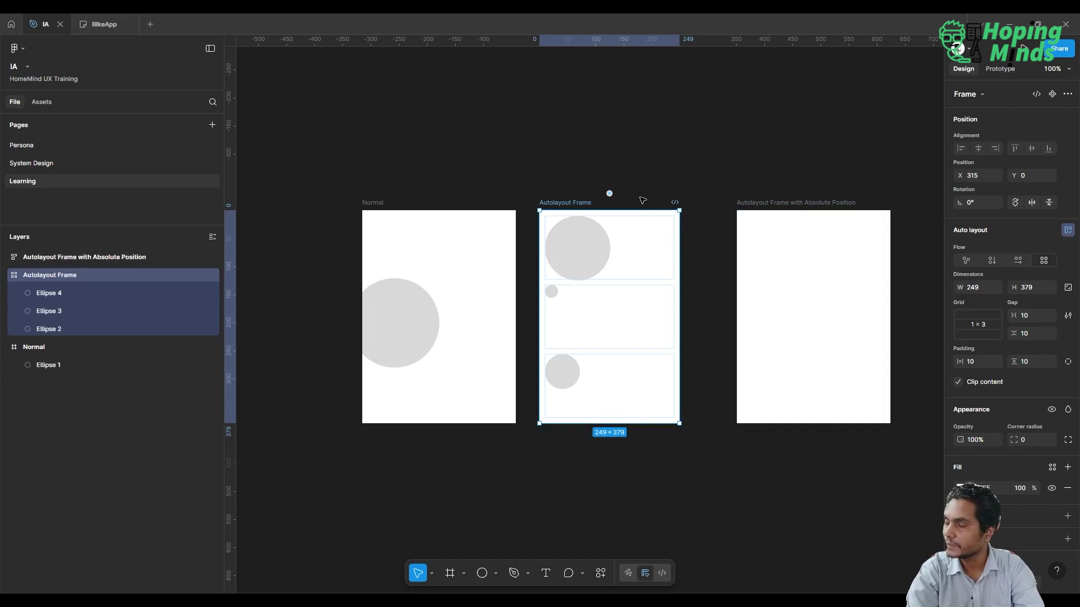
pyautogui.click(563, 120)
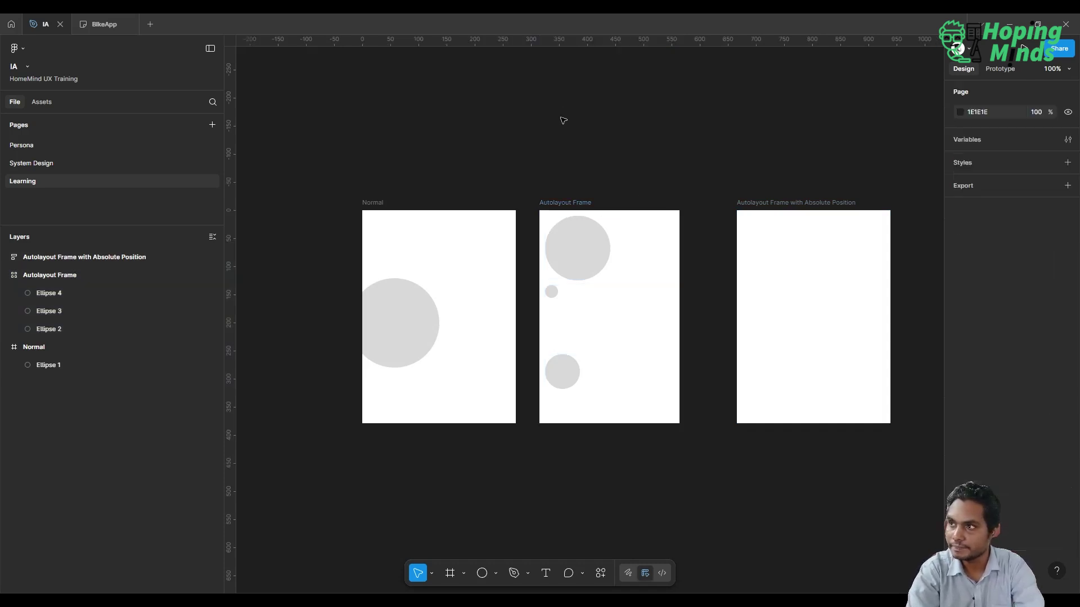
# Set the Autolayout Frame's grid to 1 × 8, and try to reduce it to 1 × 2
pyautogui.click(567, 201)
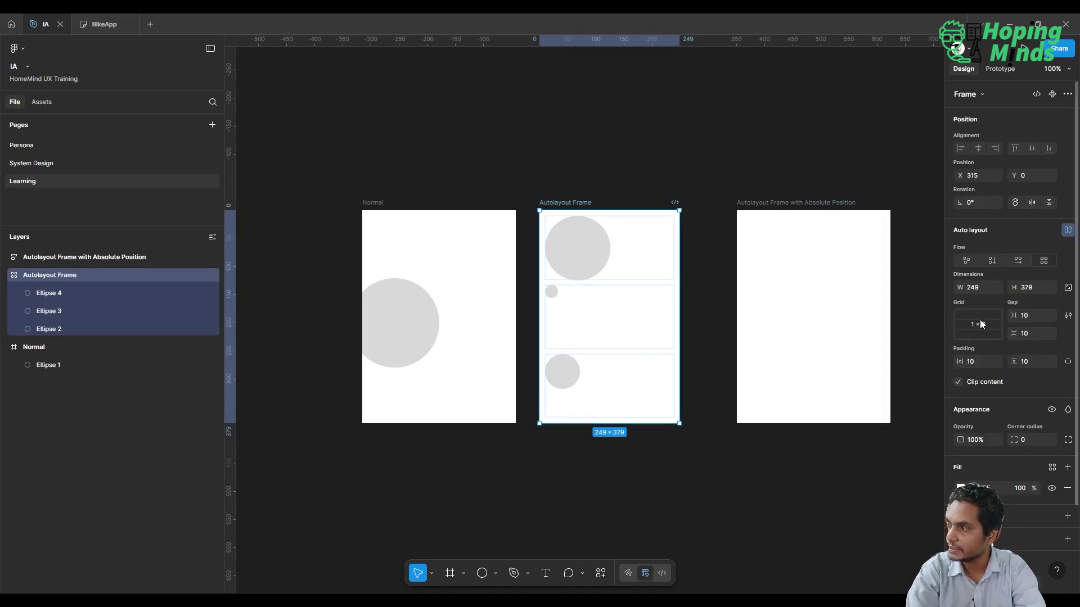
pyautogui.click(980, 324)
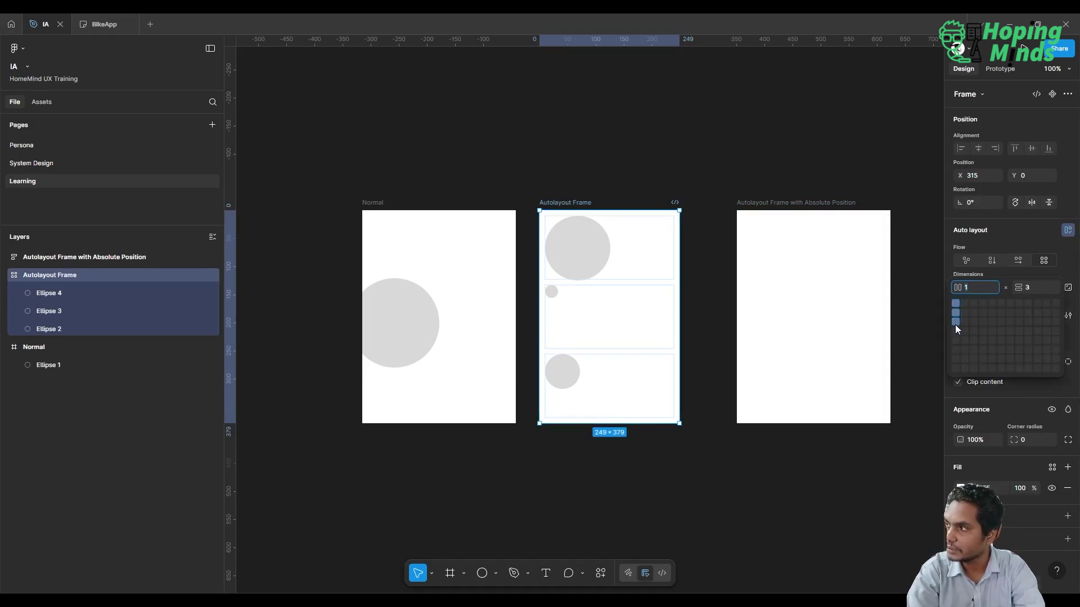
pyautogui.click(956, 368)
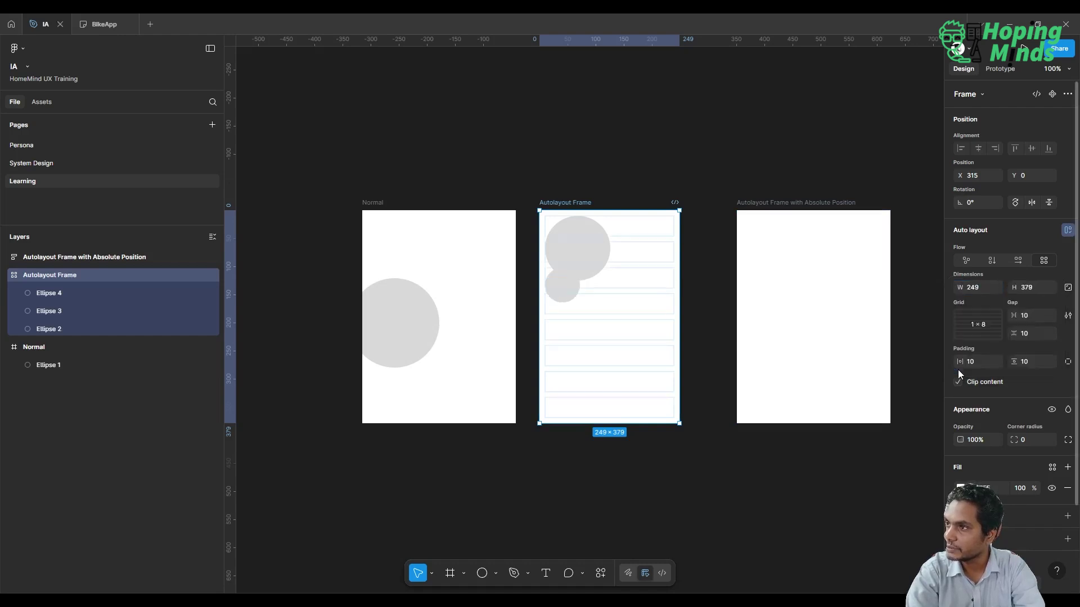
pyautogui.click(968, 324)
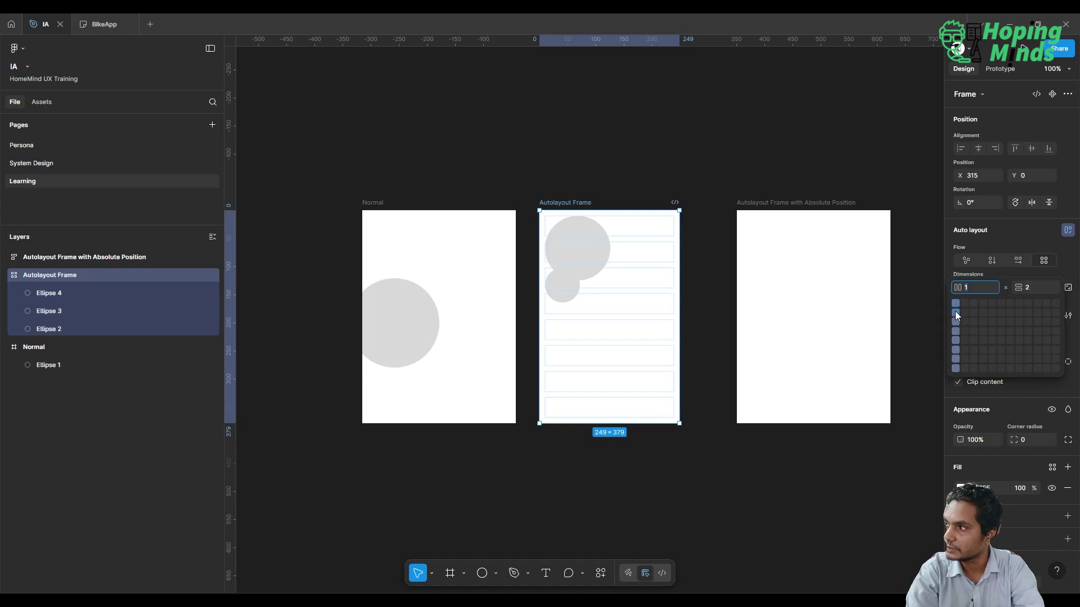
pyautogui.click(955, 312)
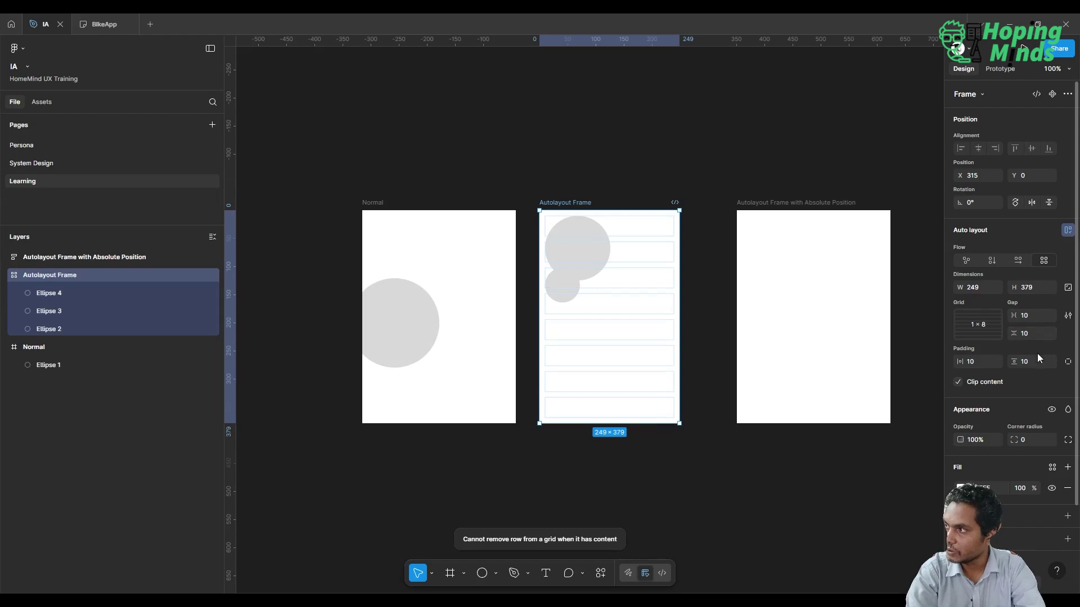
# Switch the Autolayout Frame to horizontal flow with wrapping and narrow the frame to about 241
pyautogui.click(990, 264)
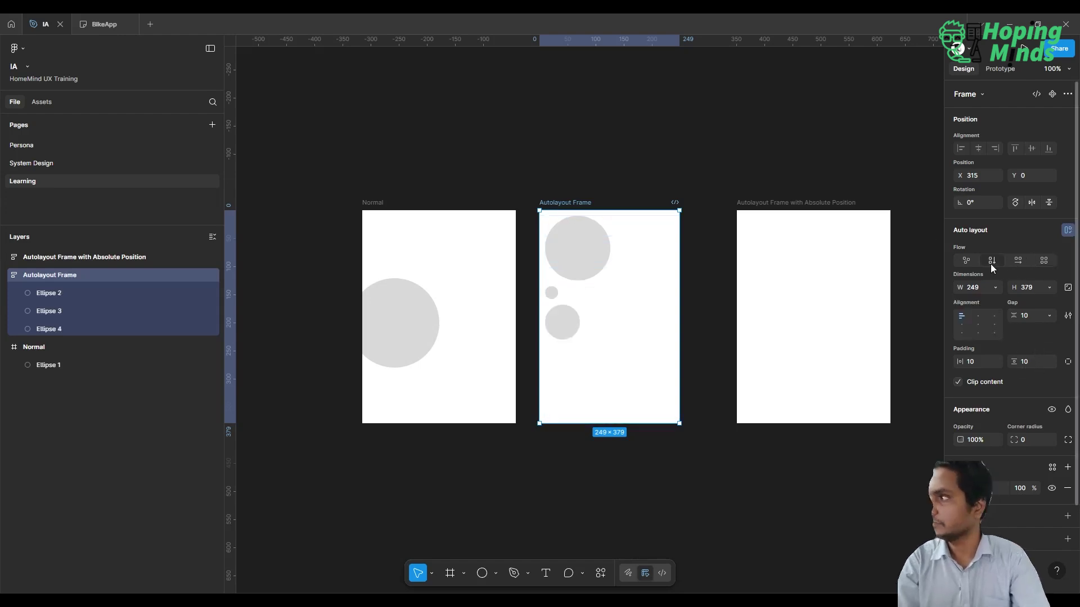
pyautogui.click(1019, 262)
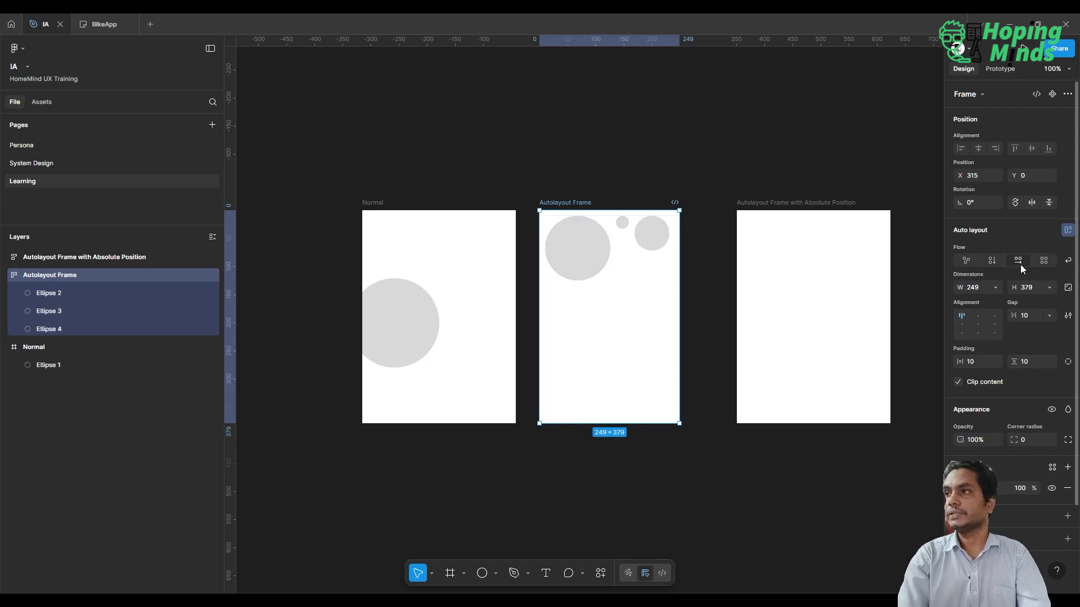
pyautogui.click(1070, 262)
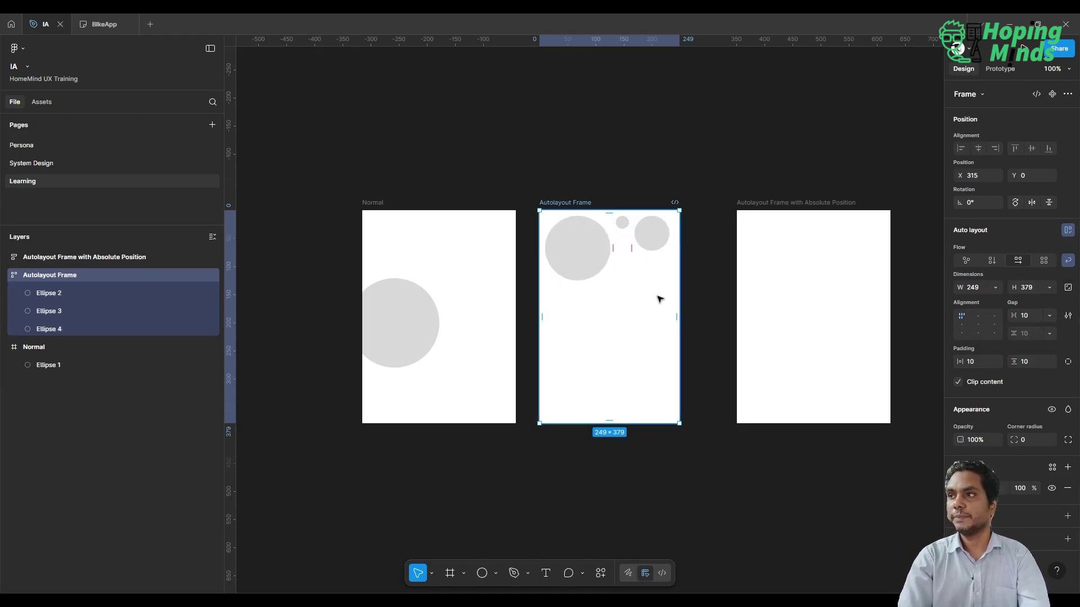
pyautogui.moveTo(679, 289)
pyautogui.mouseDown()
pyautogui.moveTo(610, 287)
pyautogui.moveTo(684, 285)
pyautogui.moveTo(665, 289)
pyautogui.moveTo(675, 288)
pyautogui.mouseUp()
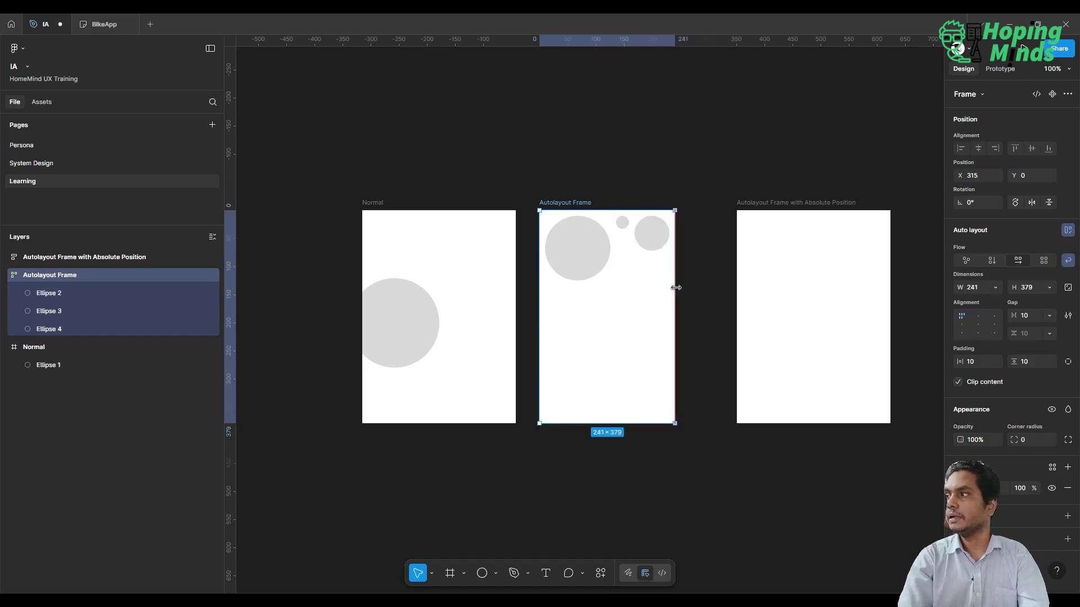
# Switch the Autolayout Frame to vertical and back to horizontal flow, and review its width sizing options
pyautogui.click(993, 260)
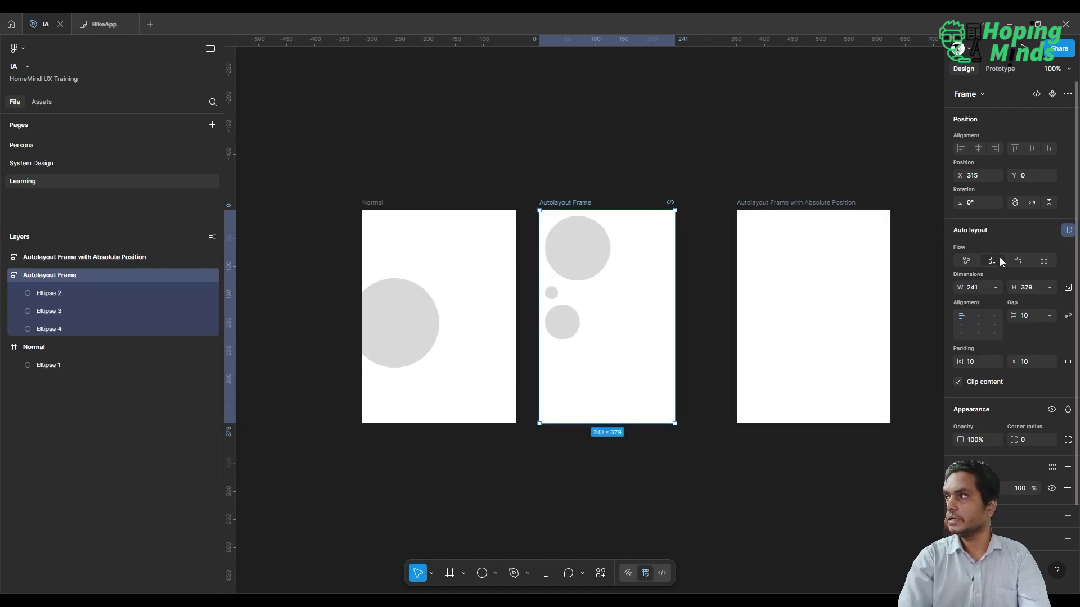
pyautogui.click(1018, 261)
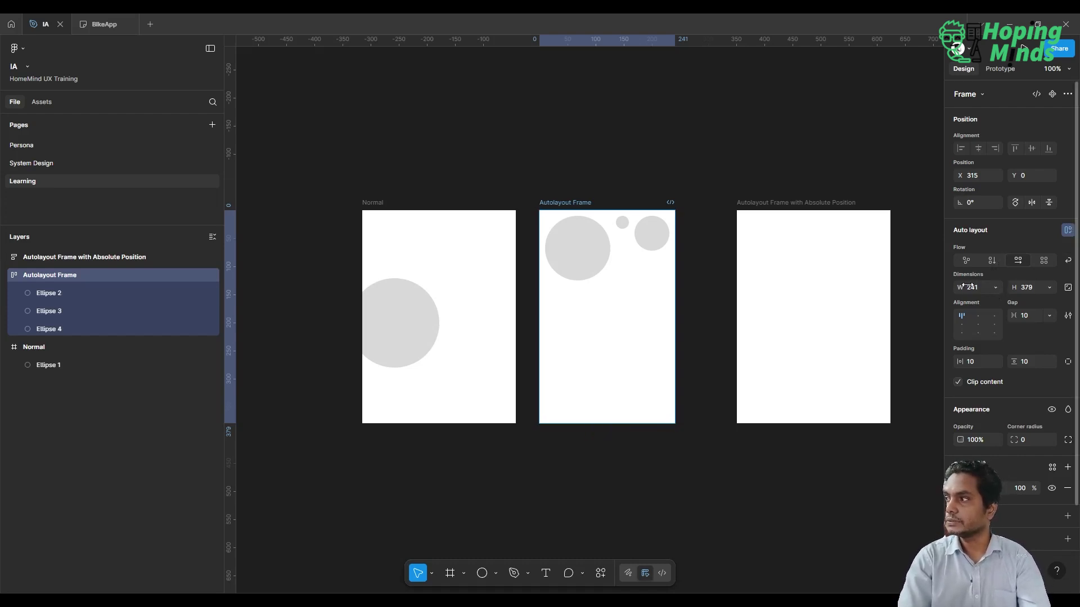
pyautogui.click(996, 289)
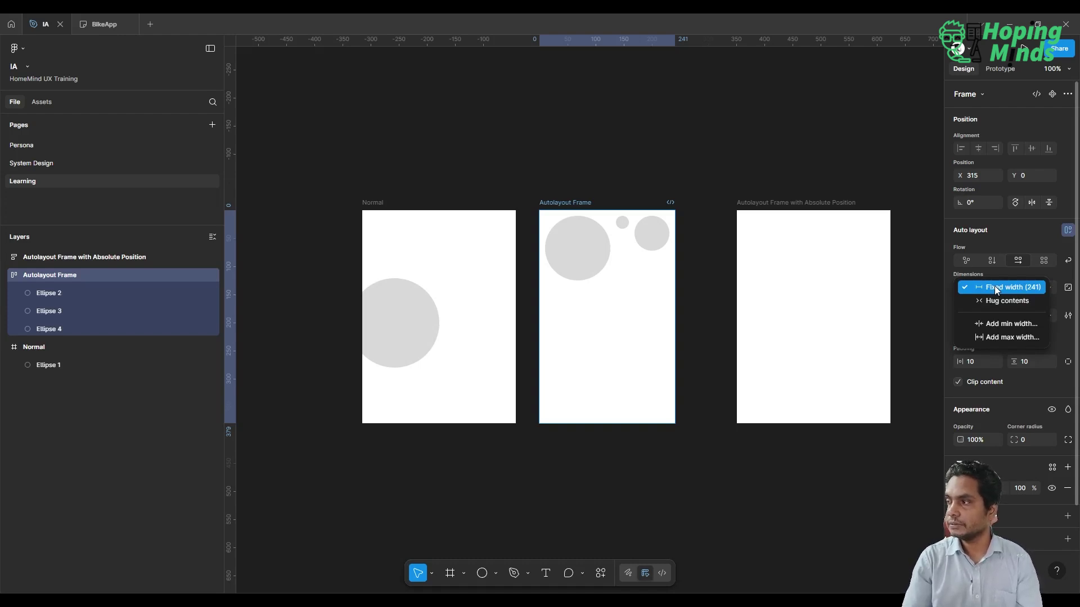
pyautogui.click(742, 113)
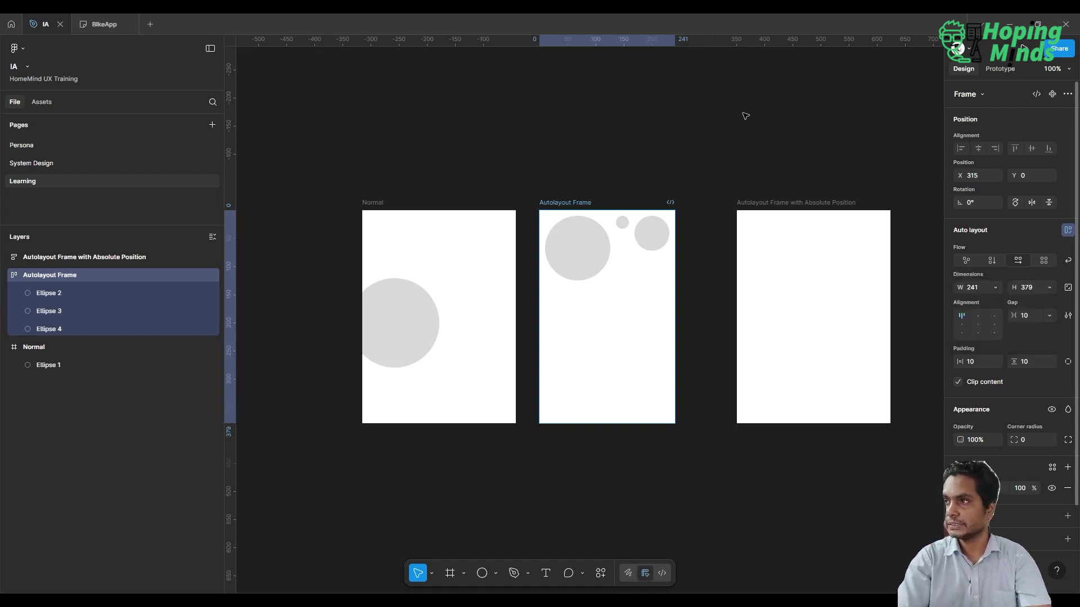
# Review the width sizing options of the large circle in the Autolayout Frame, leaving its fixed width
pyautogui.click(564, 246)
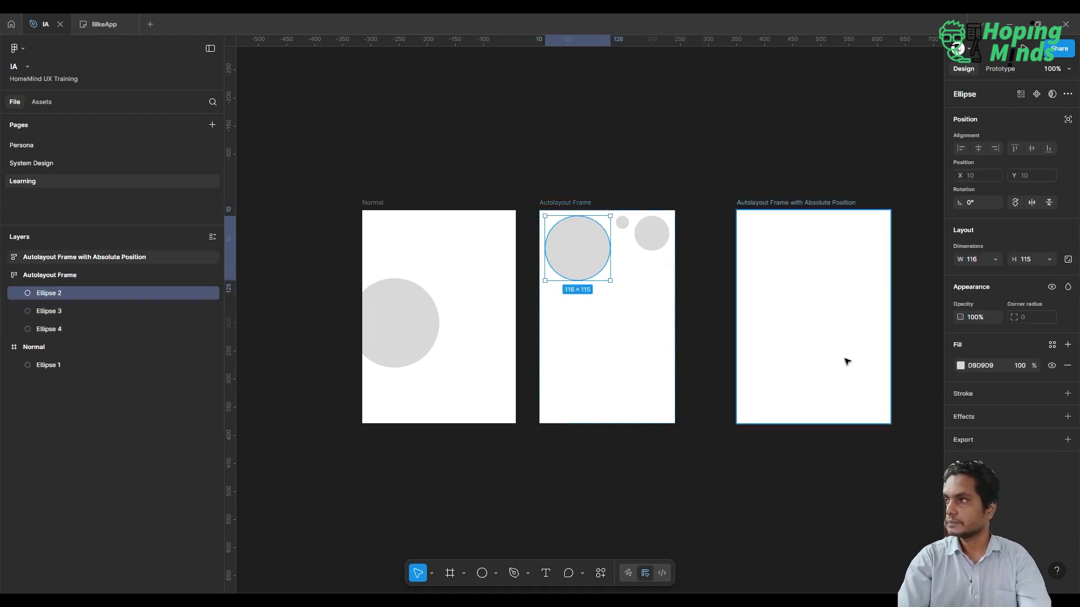
pyautogui.click(996, 255)
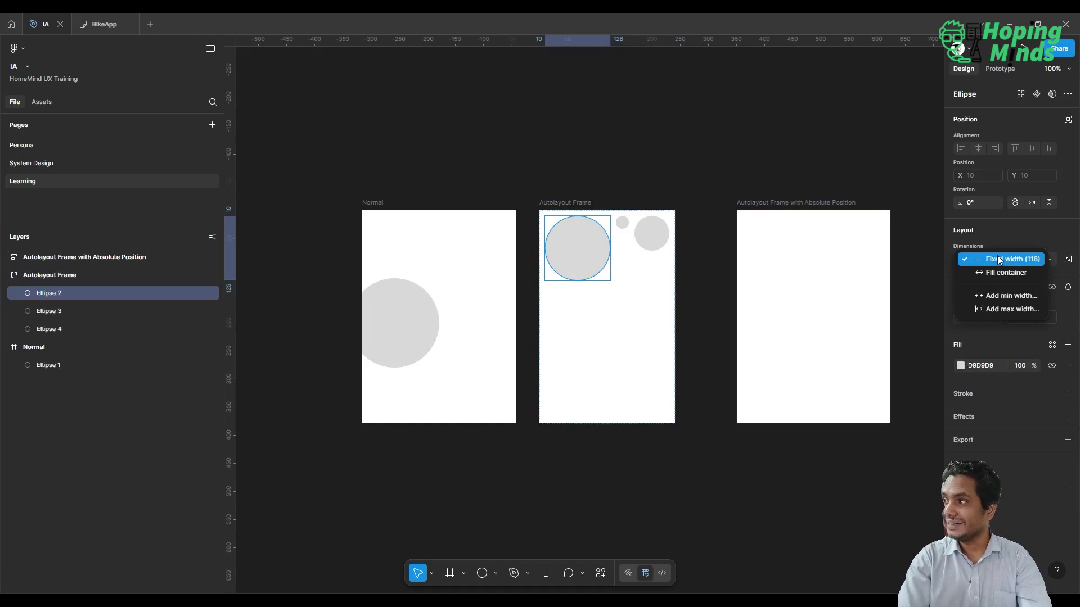
pyautogui.click(754, 154)
pyautogui.click(753, 154)
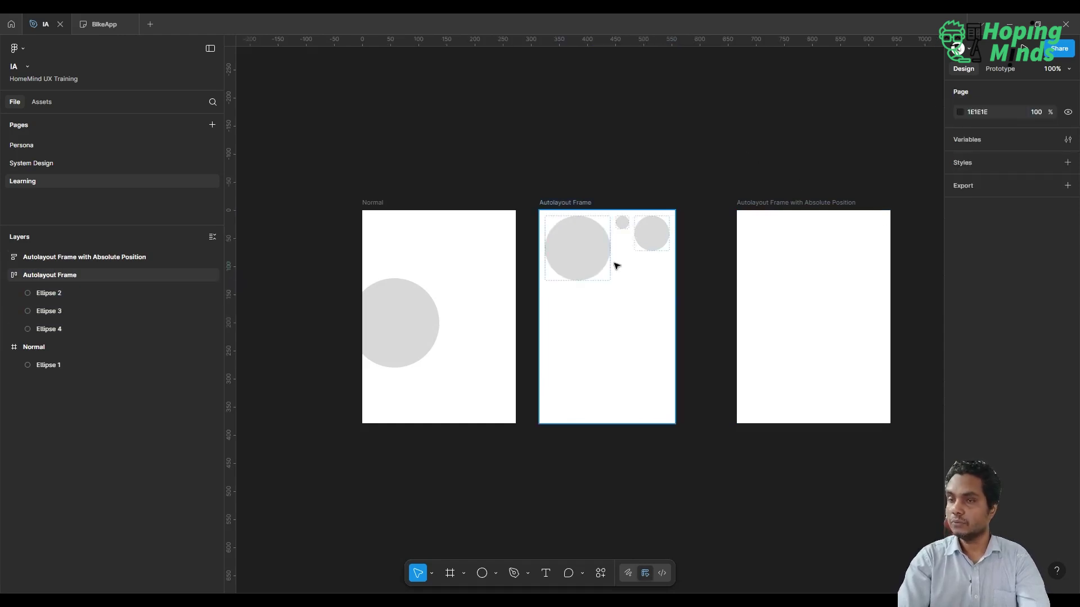
# Try a nested frame of about 85 × 56 inside the Autolayout Frame and delete it
pyautogui.click(453, 571)
pyautogui.moveTo(589, 310); pyautogui.dragTo(634, 340)
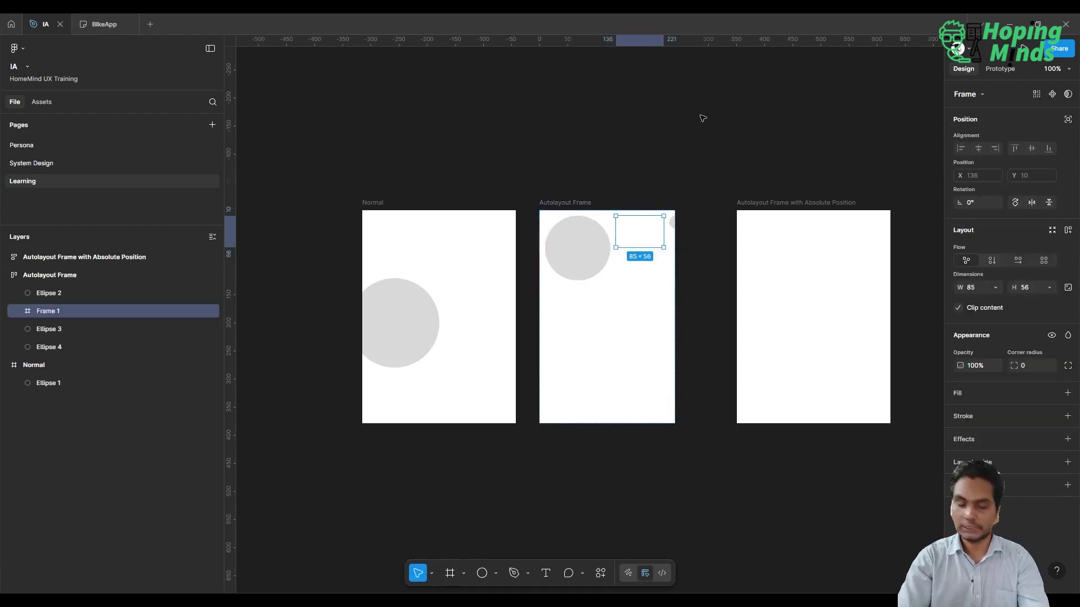
pyautogui.press('Delete')
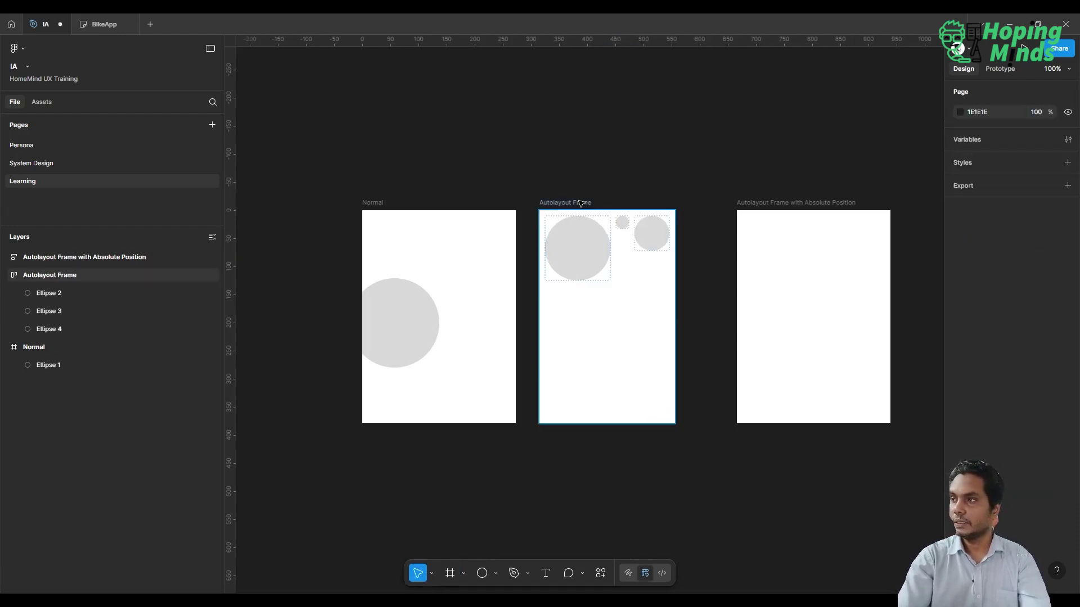
# Switch the Autolayout Frame to vertical flow and delete its two smaller circles
pyautogui.click(576, 204)
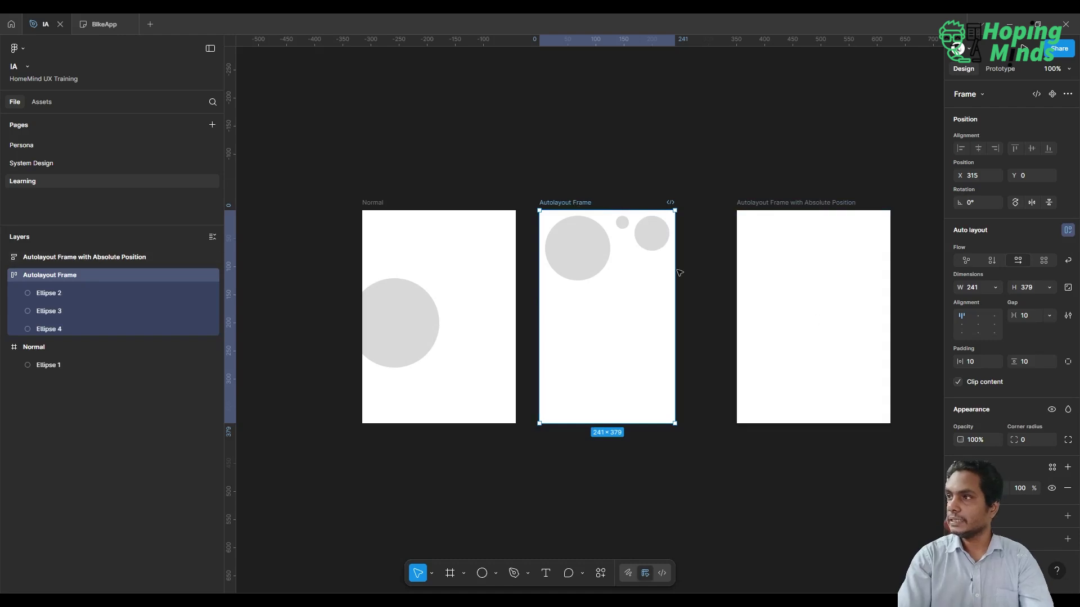
pyautogui.click(993, 261)
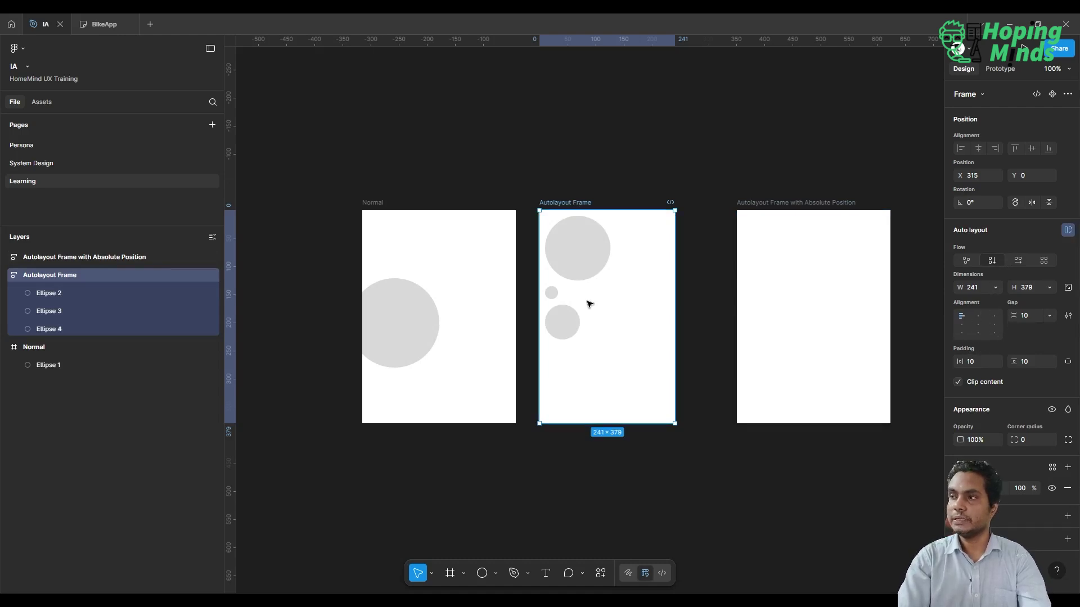
pyautogui.click(553, 298)
pyautogui.keyDown('shift'); pyautogui.click(564, 322); pyautogui.keyUp('shift')
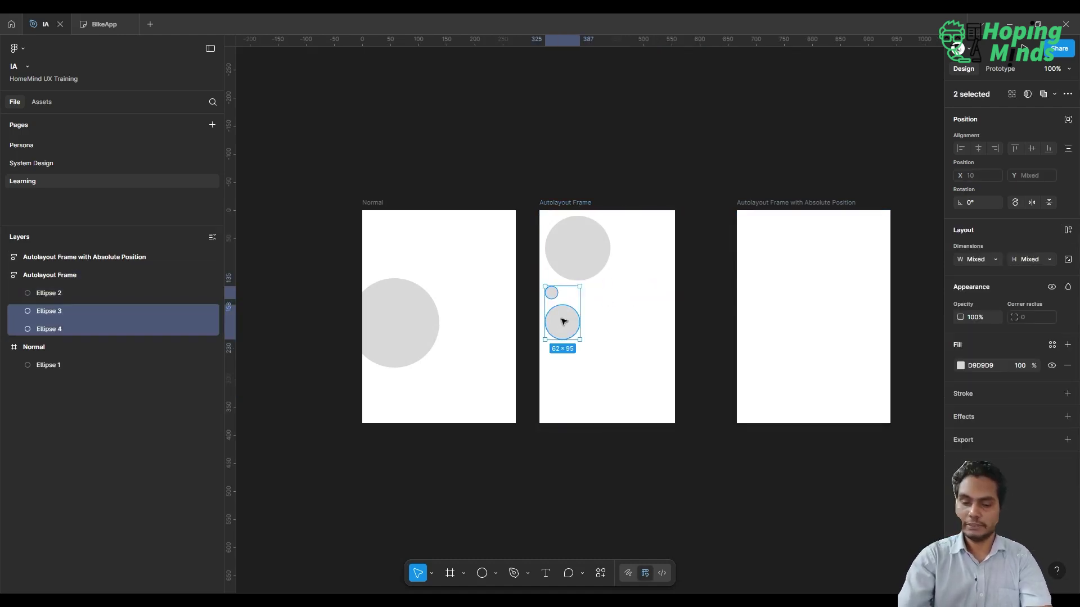
pyautogui.press('Delete')
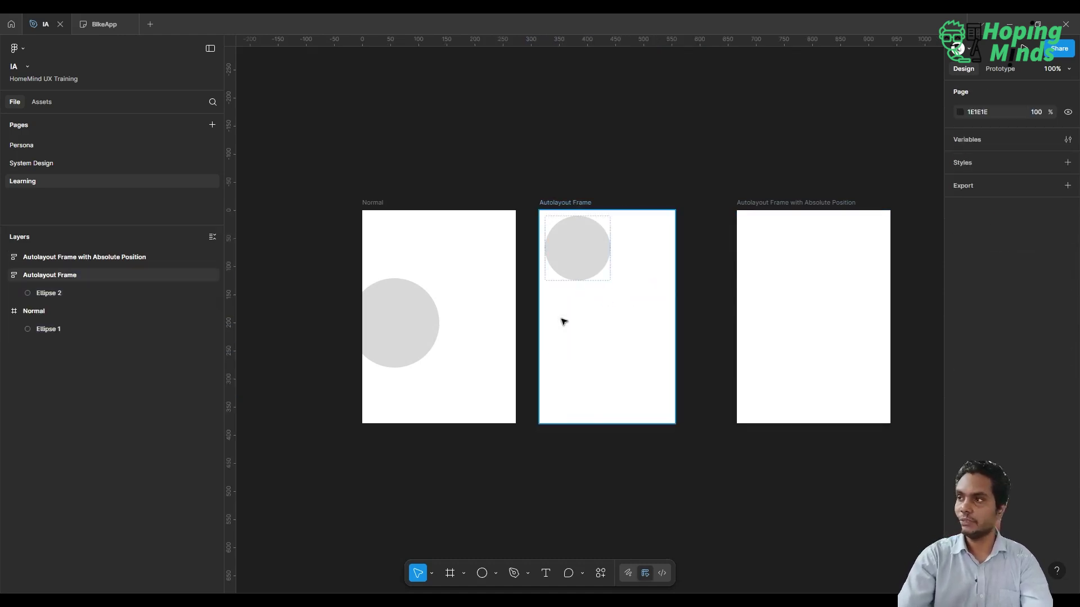
# Align the Autolayout Frame's content to the centre and review its individual padding settings
pyautogui.click(564, 203)
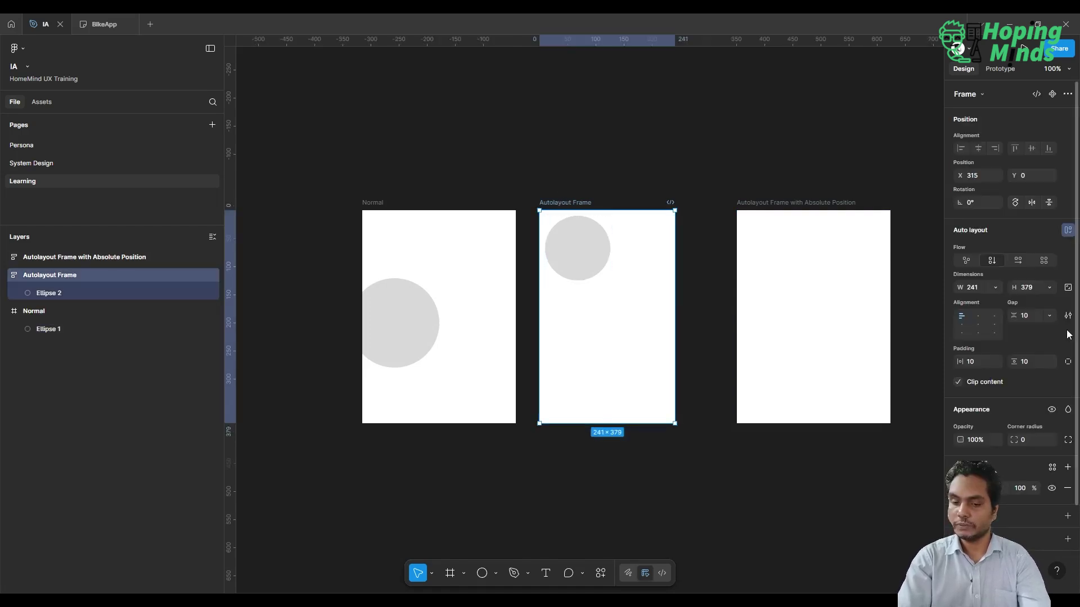
pyautogui.click(979, 324)
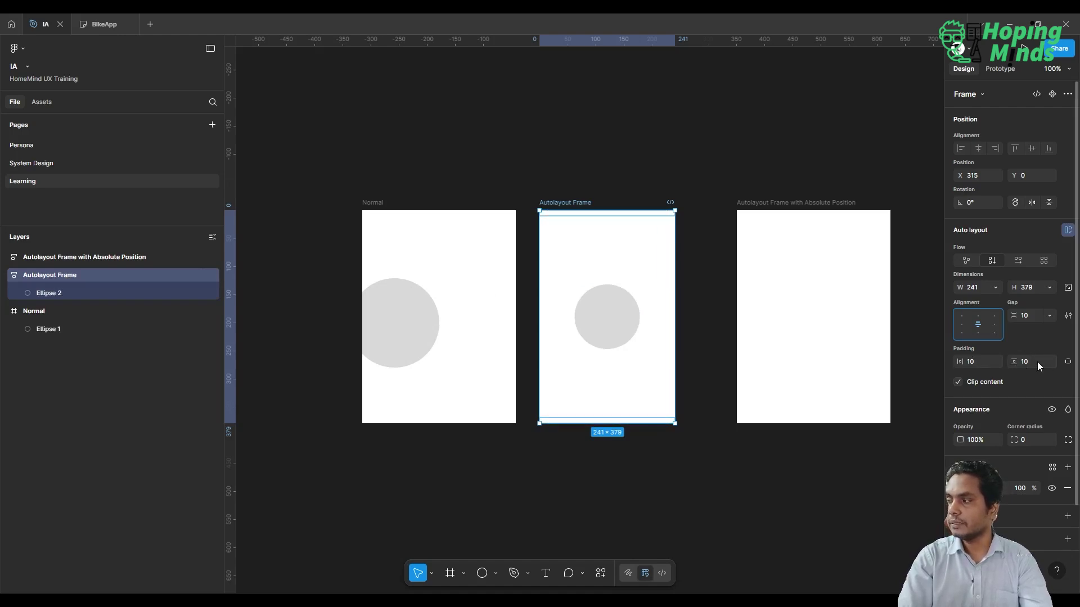
pyautogui.click(1068, 362)
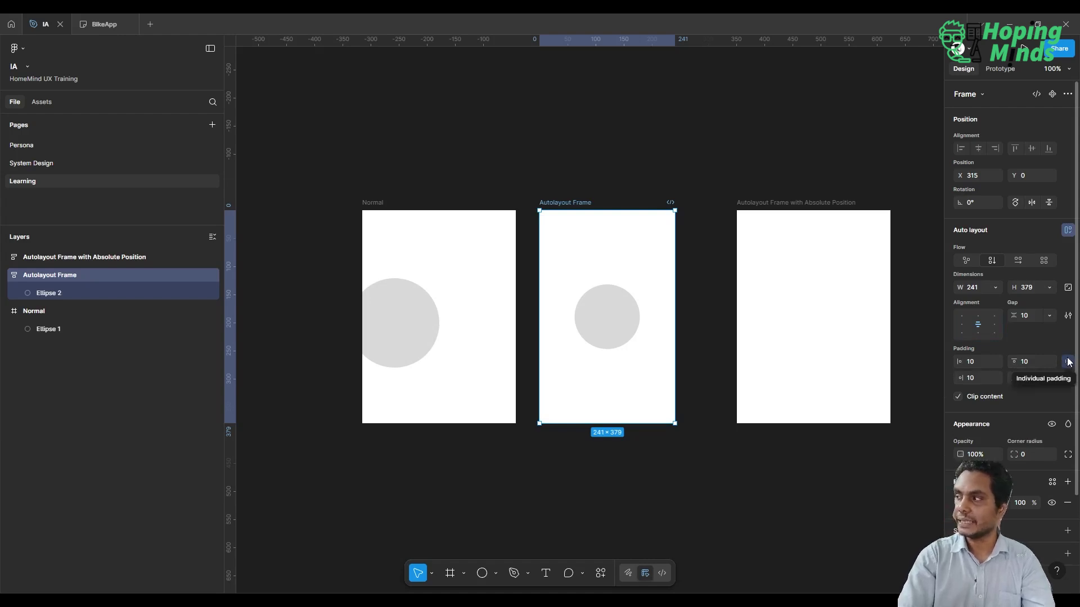
pyautogui.click(1068, 361)
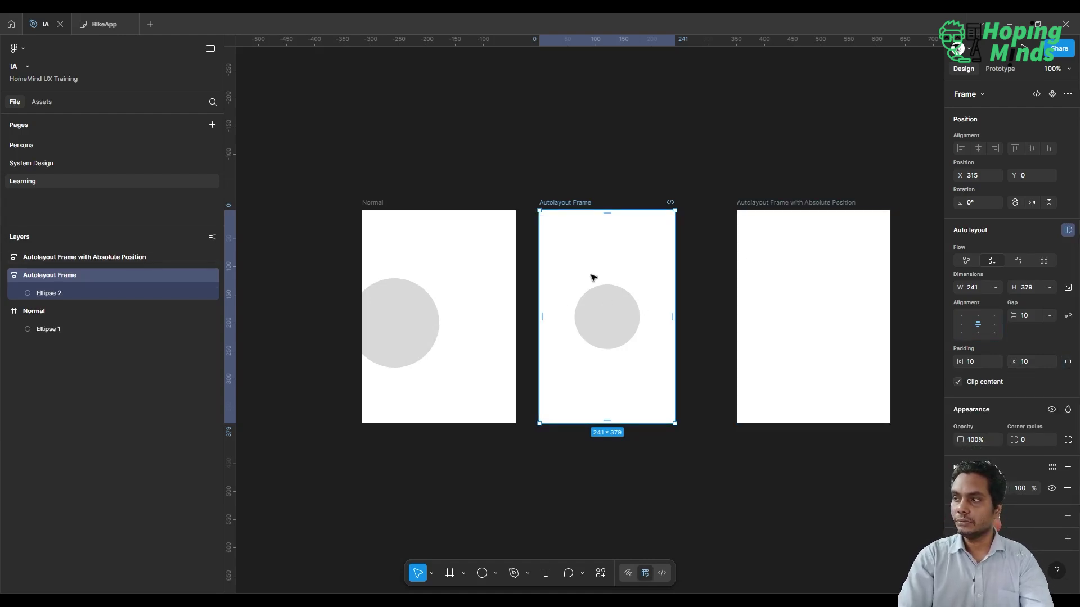
# Copy the centred circle from the Autolayout Frame into the Autolayout Frame with Absolute Position
pyautogui.click(616, 321)
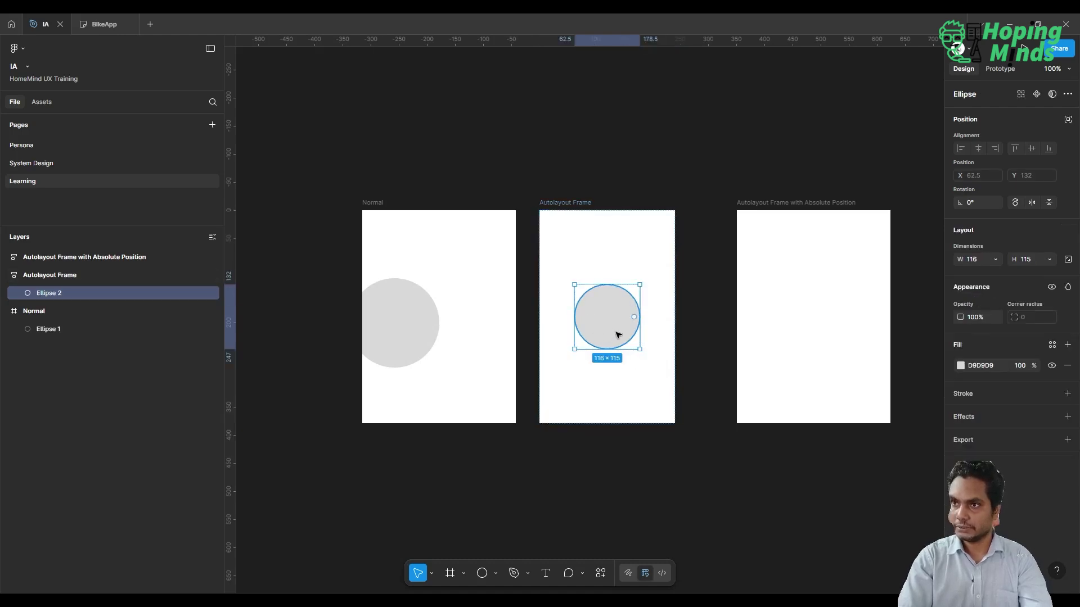
pyautogui.click(563, 206)
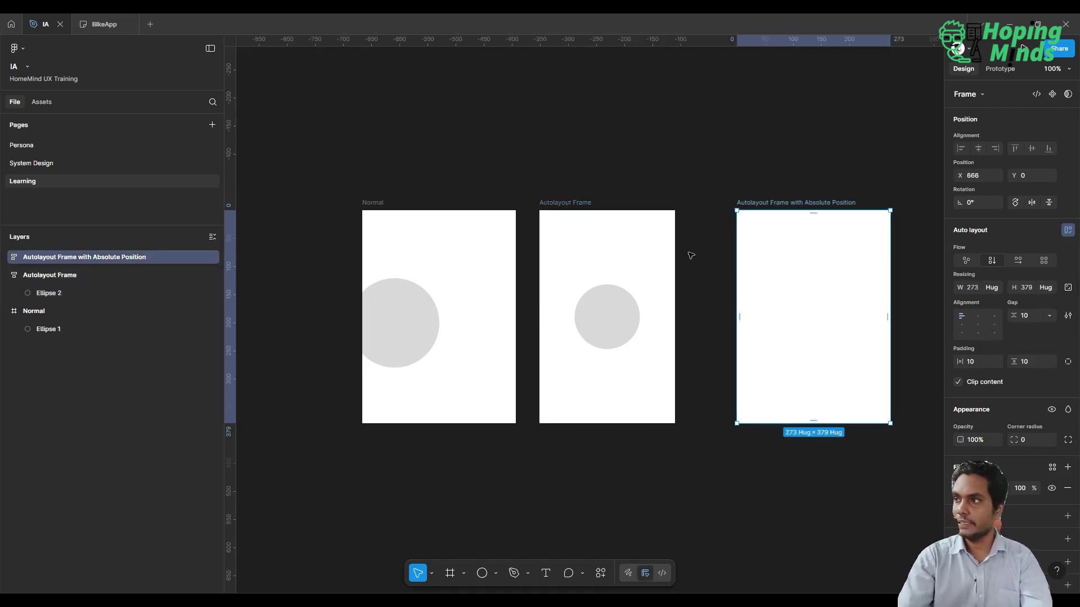
pyautogui.click(605, 310)
pyautogui.moveTo(605, 311); pyautogui.dragTo(808, 326)
pyautogui.click(771, 173)
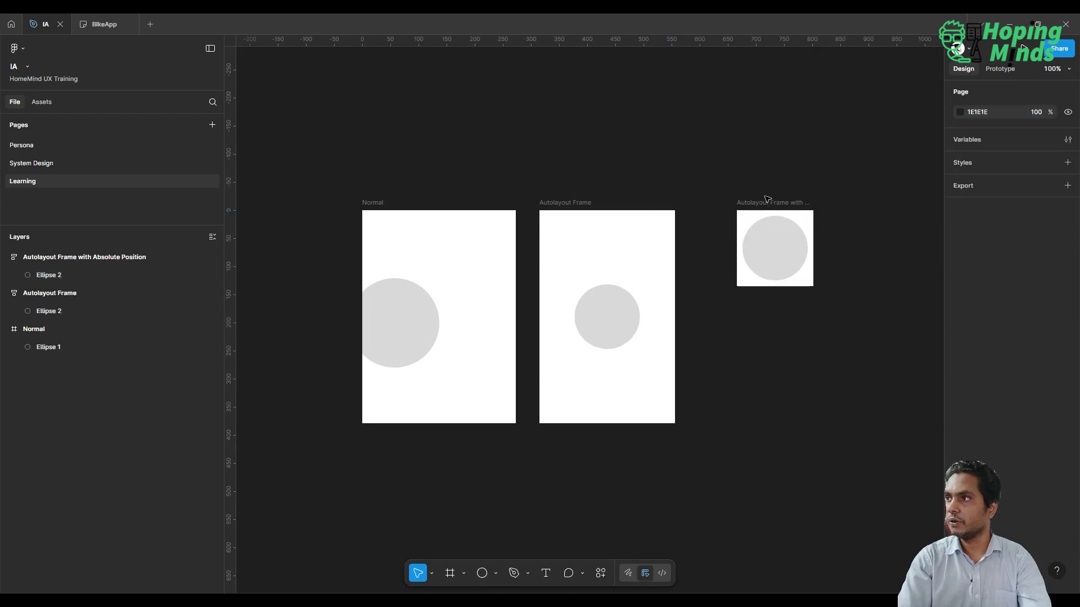
# Enlarge the Autolayout Frame with Absolute Position to roughly the Normal frame's size and duplicate the circle inside it
pyautogui.click(765, 203)
pyautogui.moveTo(813, 286); pyautogui.dragTo(889, 427)
pyautogui.click(788, 254)
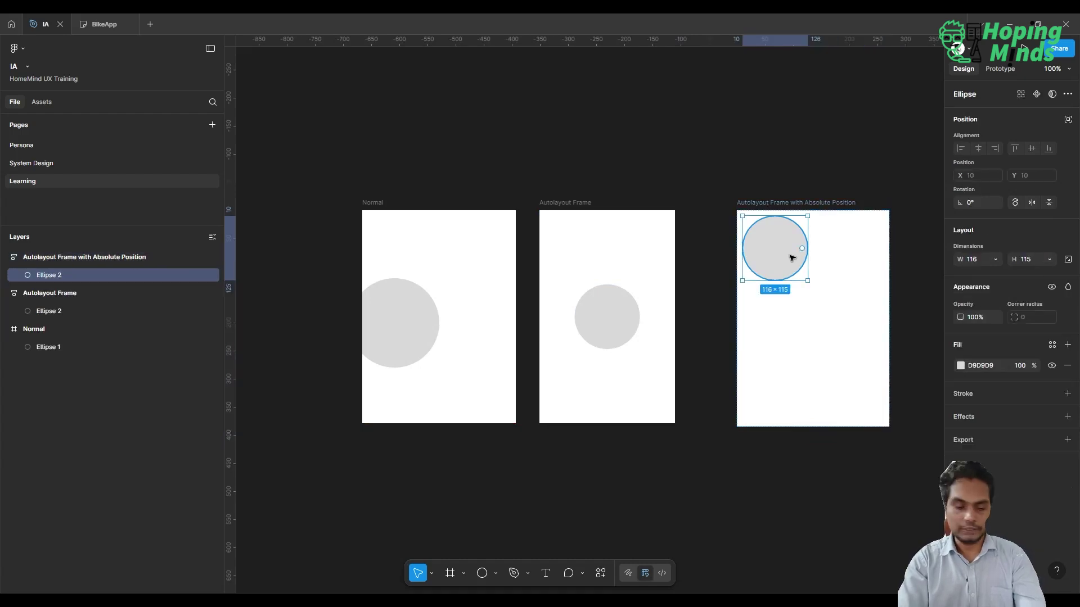
pyautogui.hotkey('ctrl', 'd')
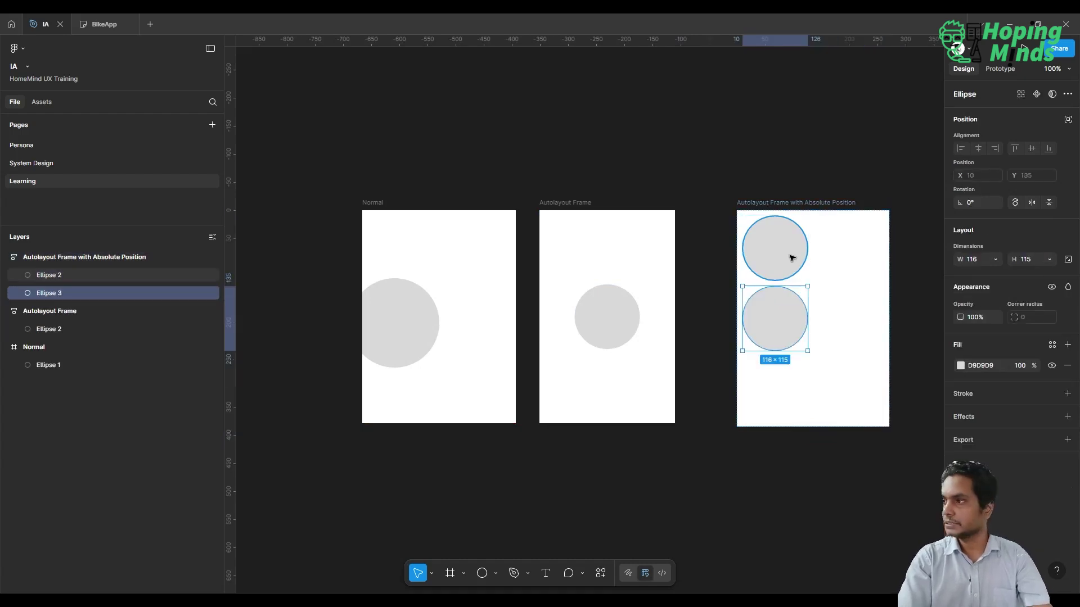
# Fill the lower circle with red FF0000 and centre the content of the Autolayout Frame with Absolute Position
pyautogui.press('r')
pyautogui.click(980, 366)
pyautogui.write('FF0000')
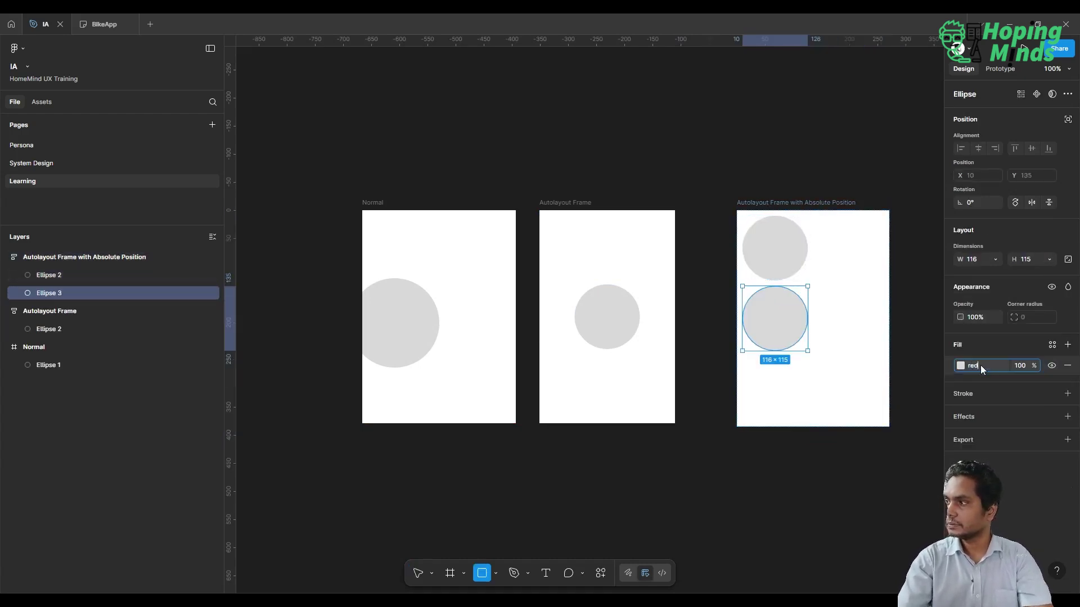
pyautogui.press('Return')
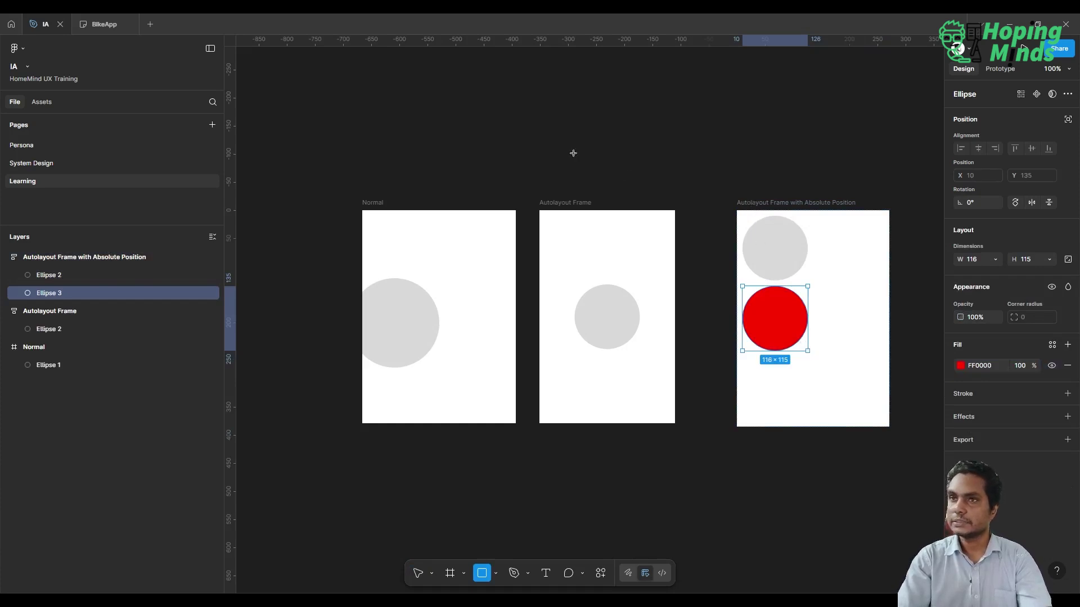
pyautogui.click(94, 256)
pyautogui.click(981, 325)
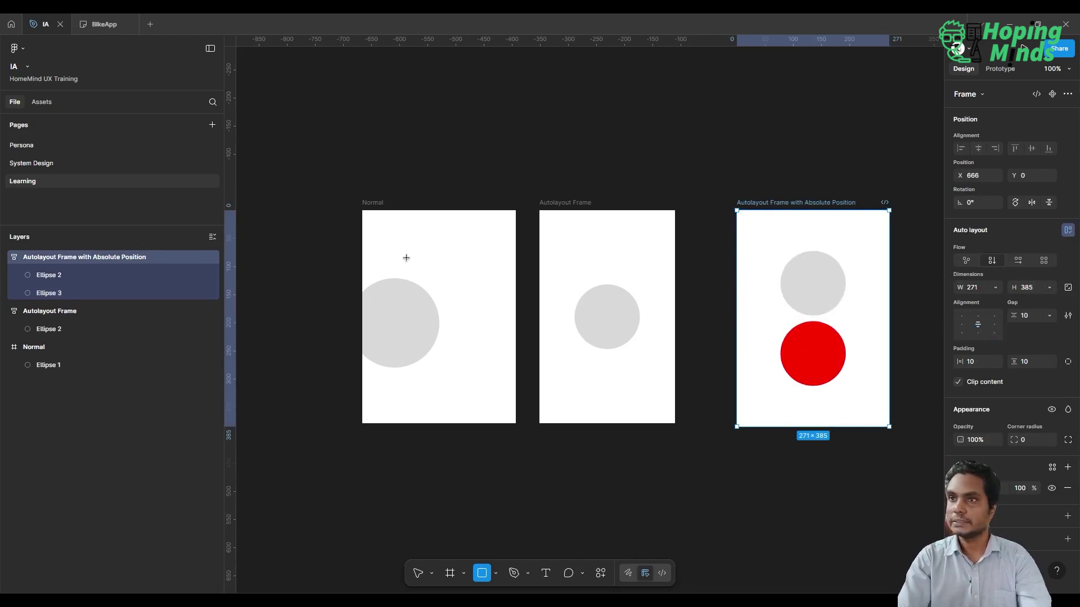
# Shrink the red circle in the Autolayout Frame with Absolute Position to about 61 × 60
pyautogui.click(110, 292)
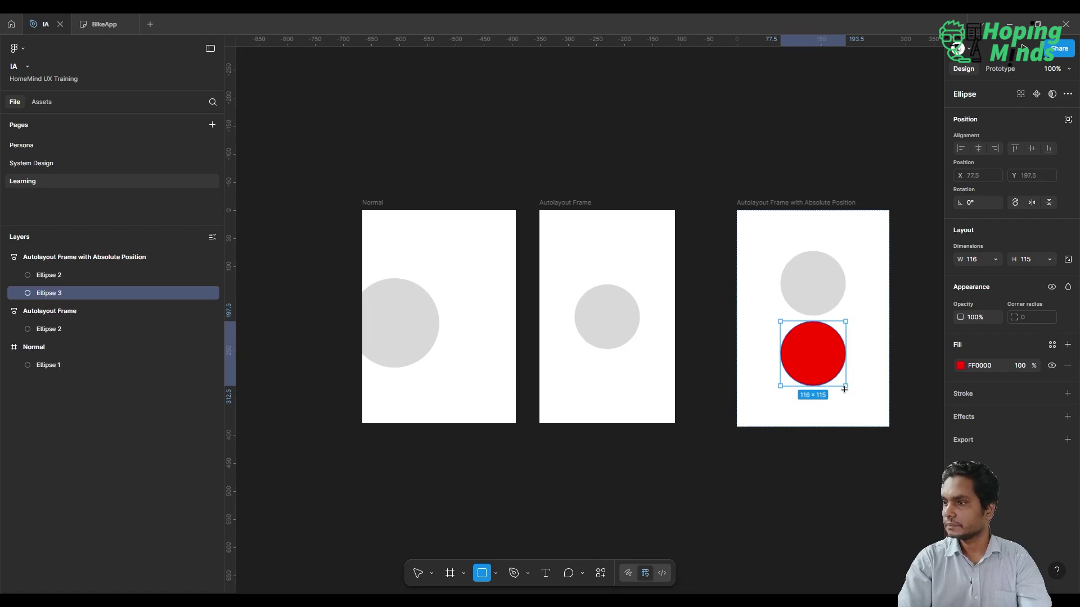
pyautogui.click(419, 571)
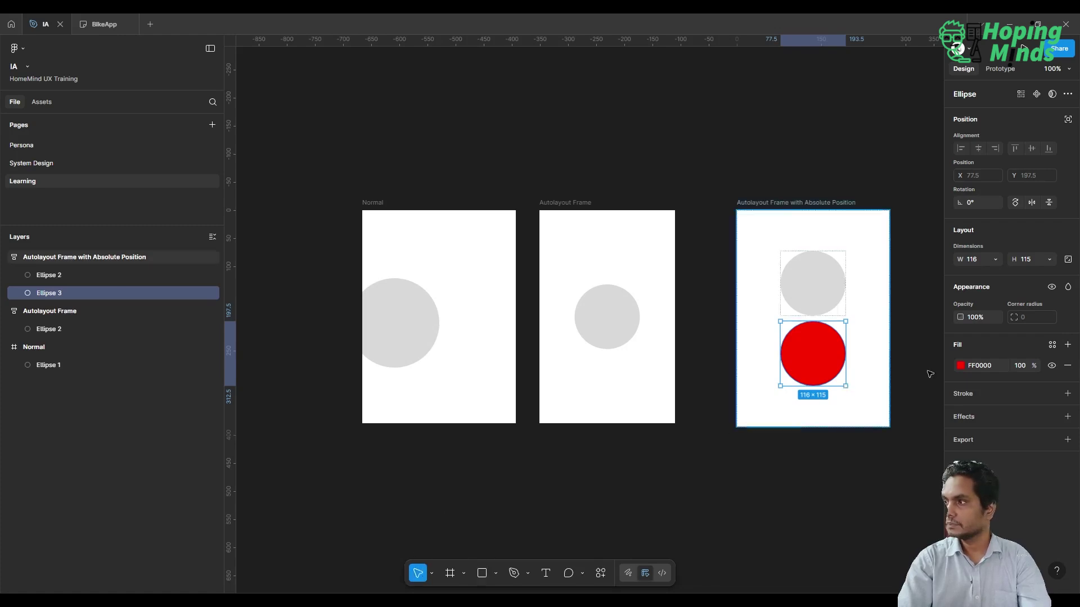
pyautogui.moveTo(847, 389); pyautogui.dragTo(821, 370)
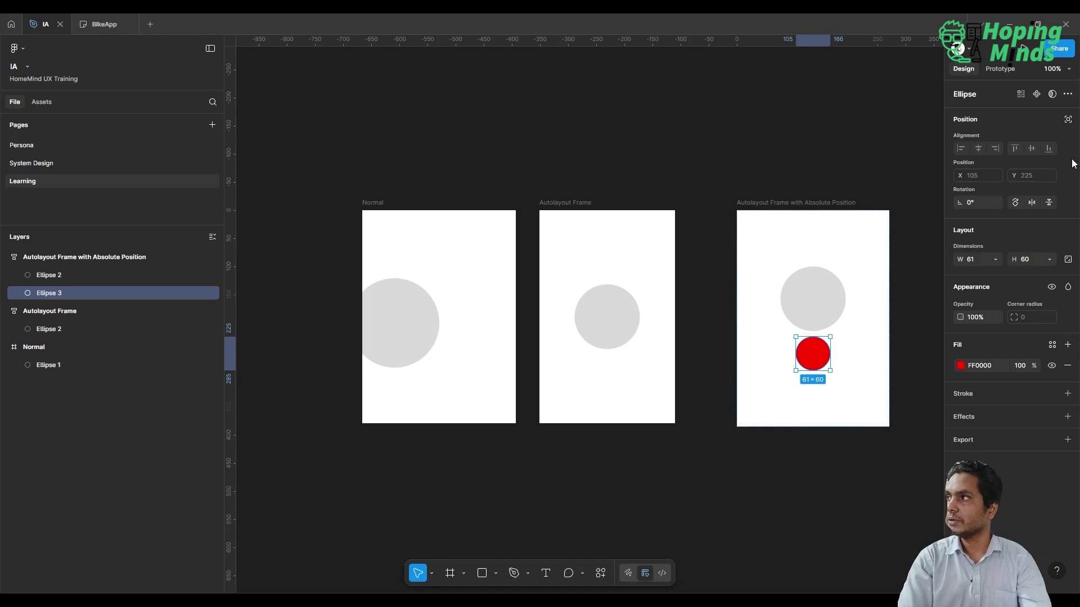
# Give the red circle absolute position and place it over the grey circle's upper-right edge, at about X 146, Y 116
pyautogui.click(1068, 120)
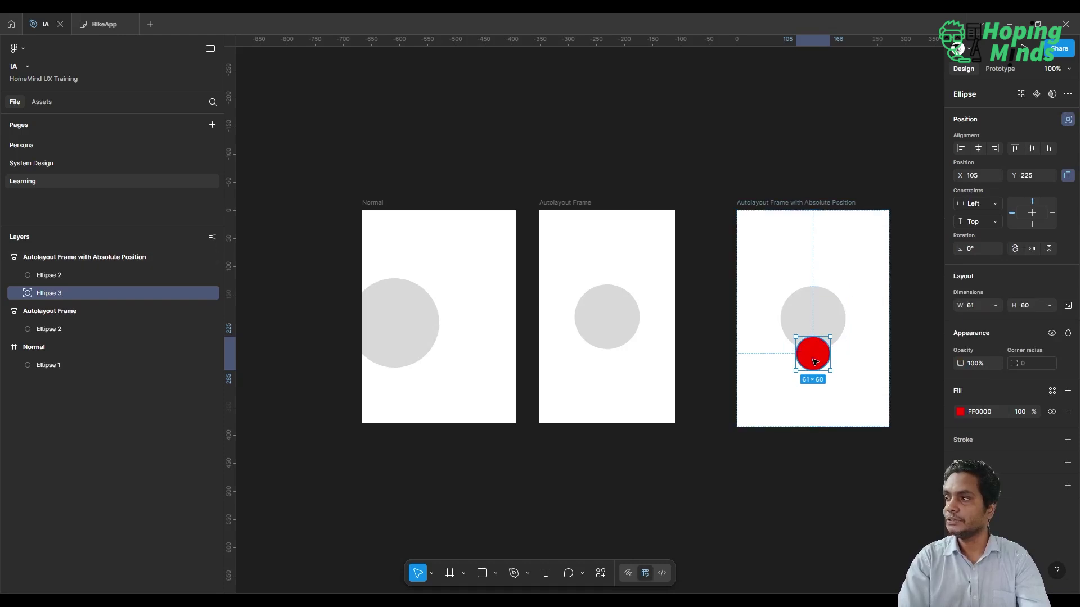
pyautogui.moveTo(814, 340); pyautogui.dragTo(837, 301)
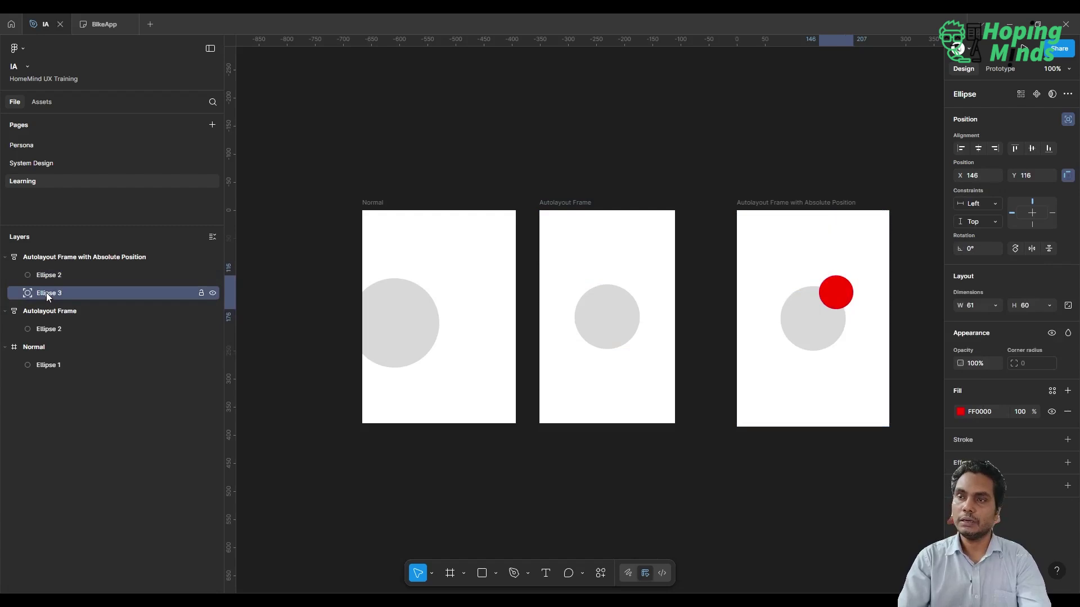
# Move the red circle's layer above the grey circle's in the layer order and return it below
pyautogui.moveTo(49, 293); pyautogui.dragTo(49, 268)
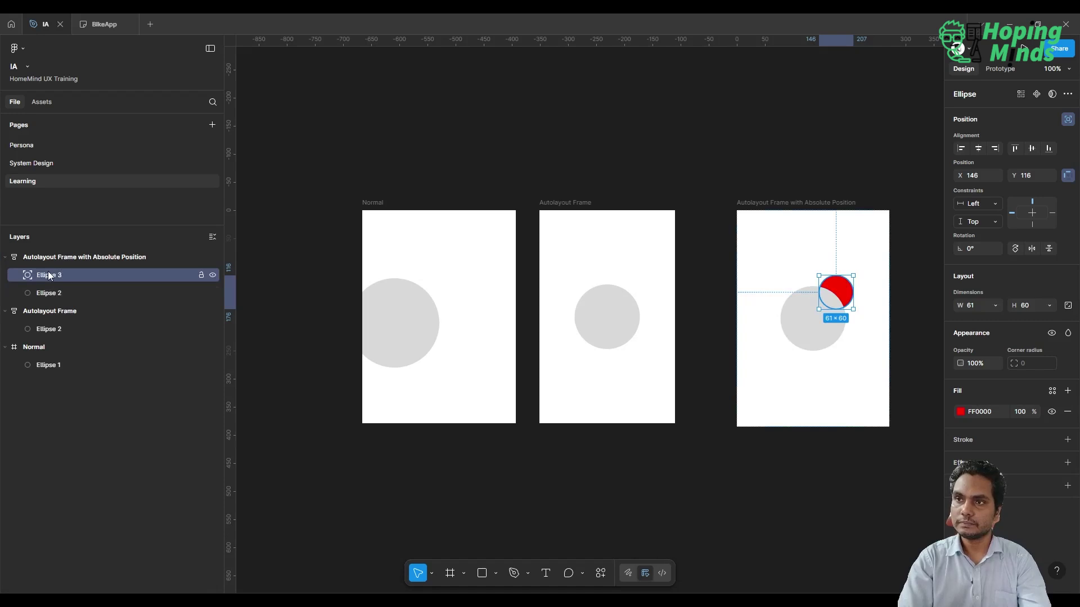
pyautogui.moveTo(49, 271); pyautogui.dragTo(48, 299)
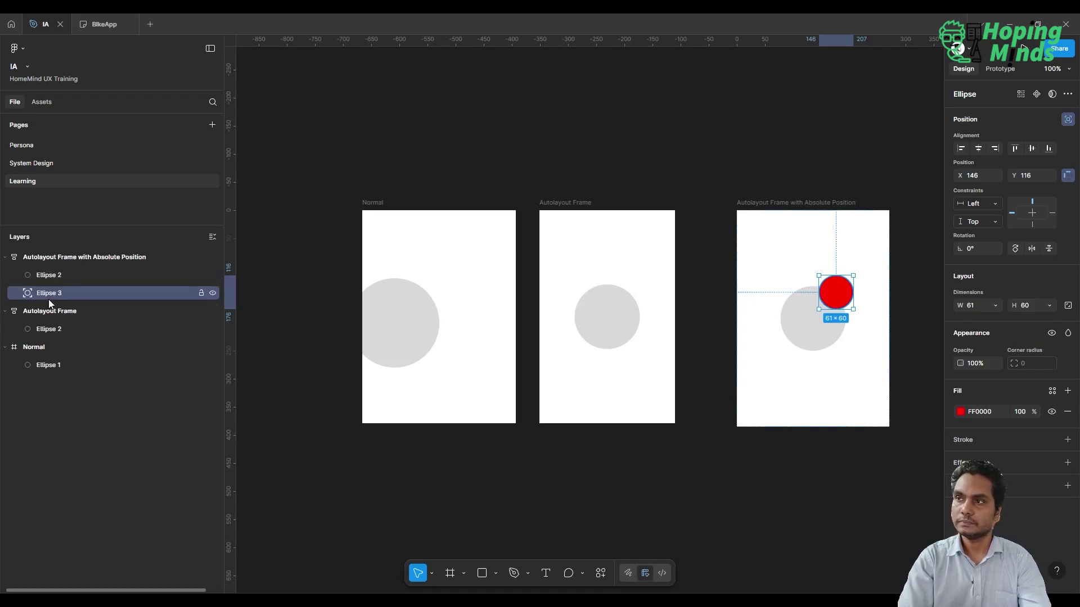
pyautogui.click(476, 161)
# Add a text layer reading "Button" in the empty canvas area below the Normal frame
pyautogui.scroll(-5, 477, 160)
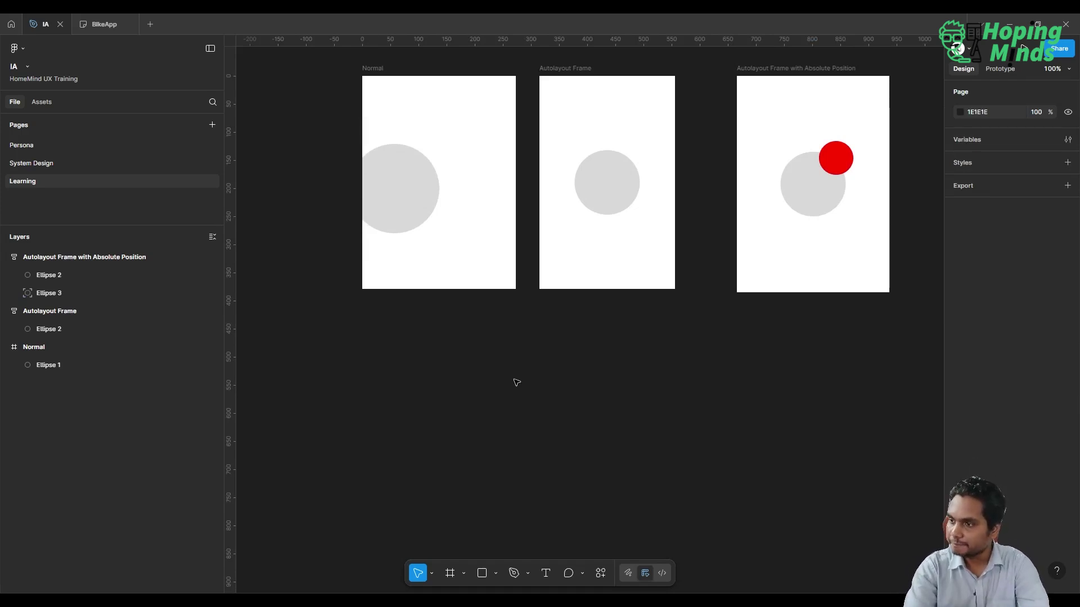
pyautogui.scroll(-1, 516, 383)
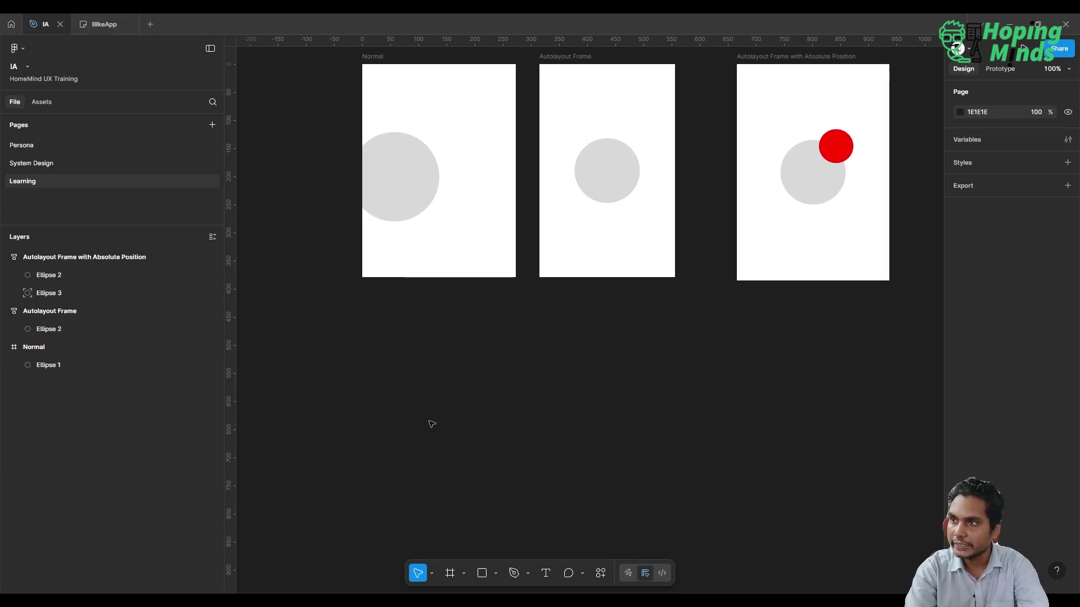
pyautogui.press('t')
pyautogui.click(398, 387)
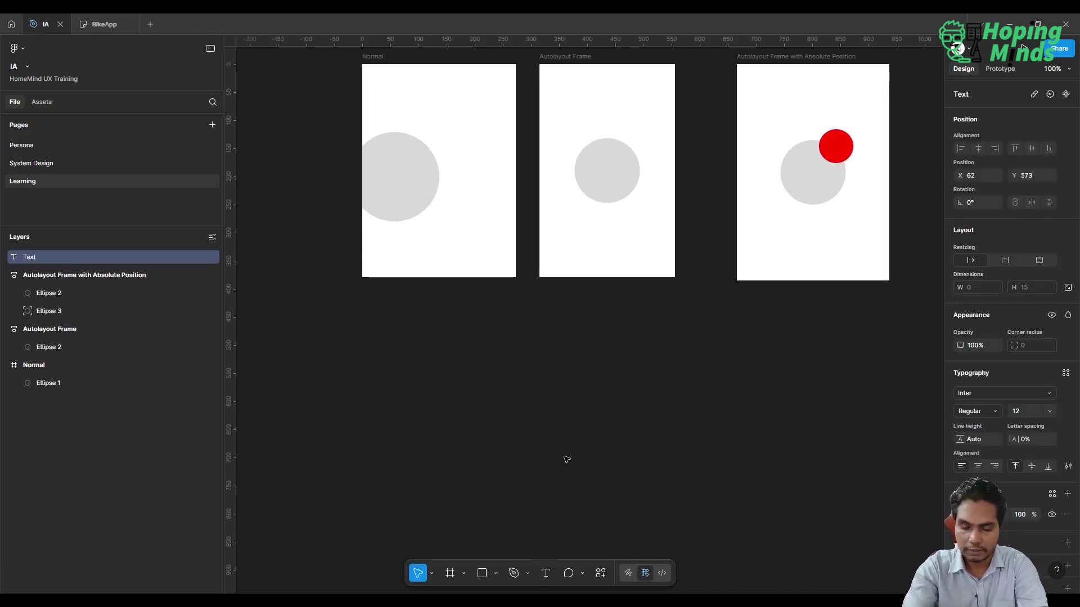
pyautogui.write('Button')
pyautogui.press('Escape')
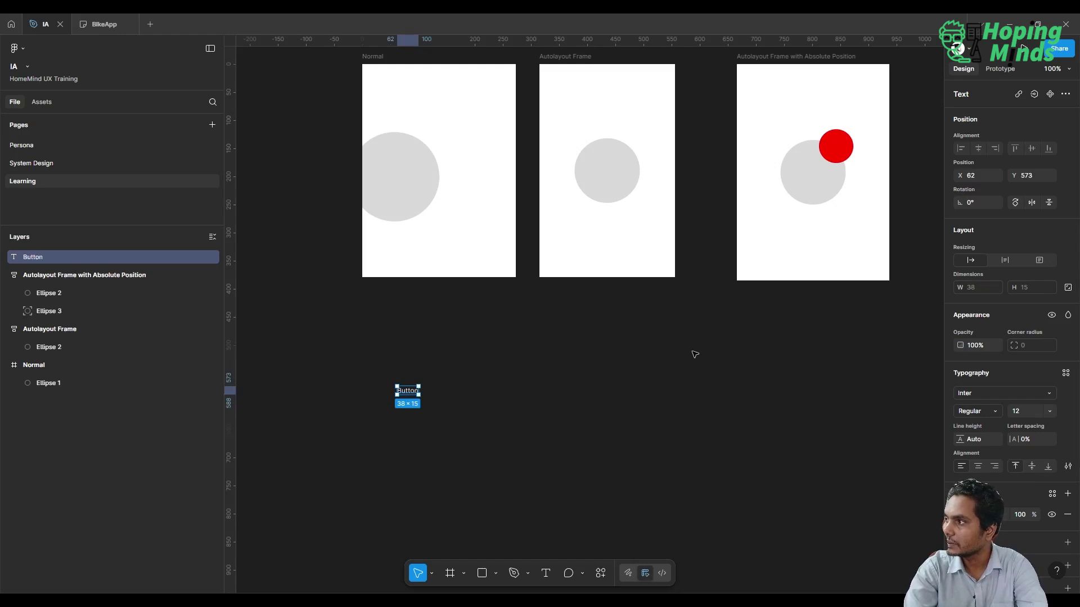
pyautogui.click(458, 356)
pyautogui.click(404, 393)
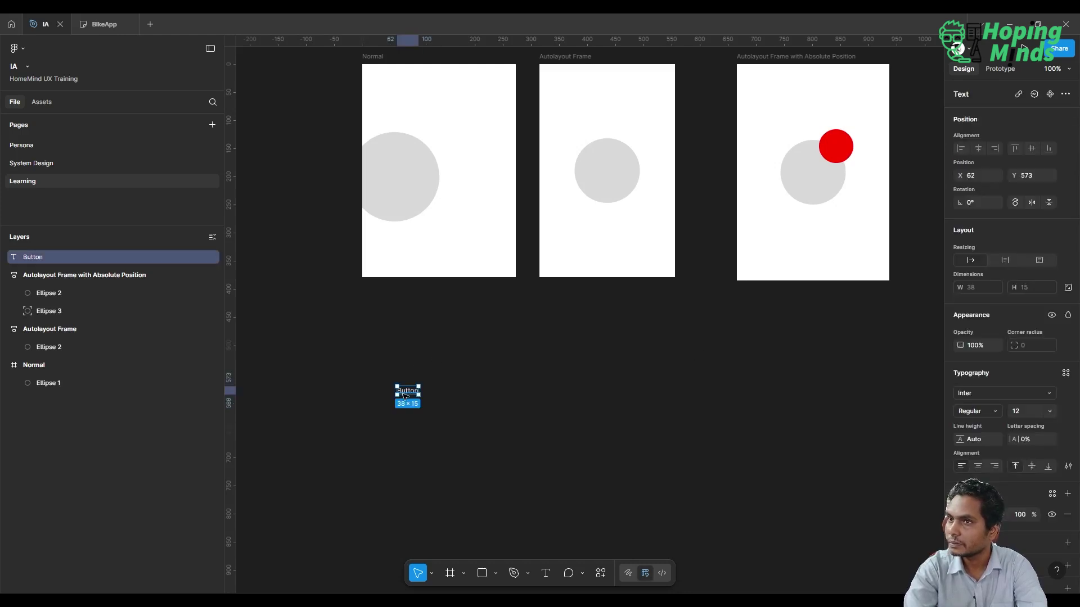
pyautogui.hotkey('shift', 'a')
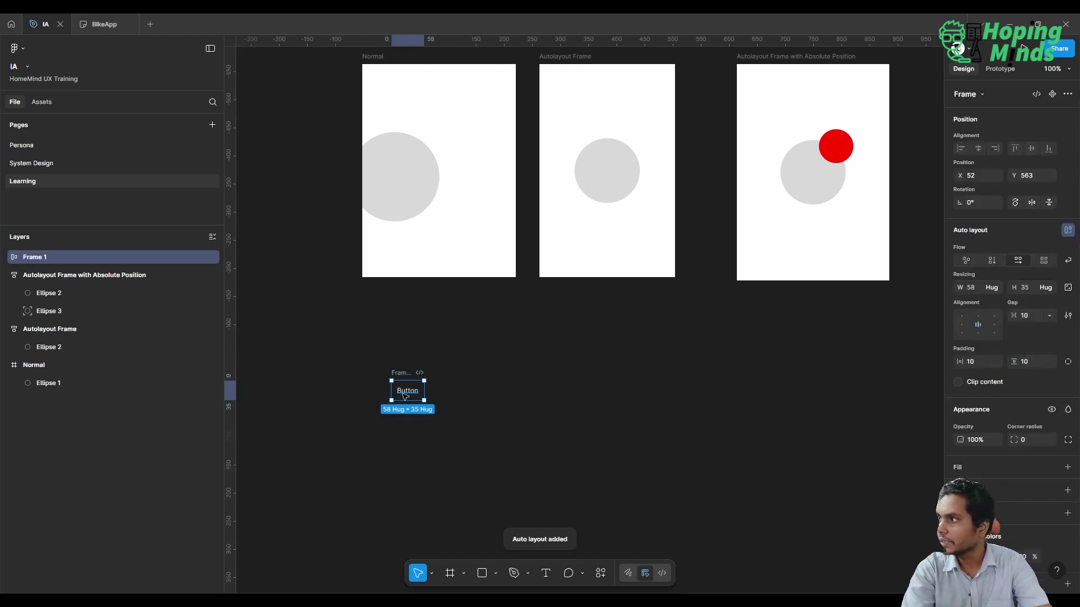
pyautogui.hotkey('ctrl', 'z')
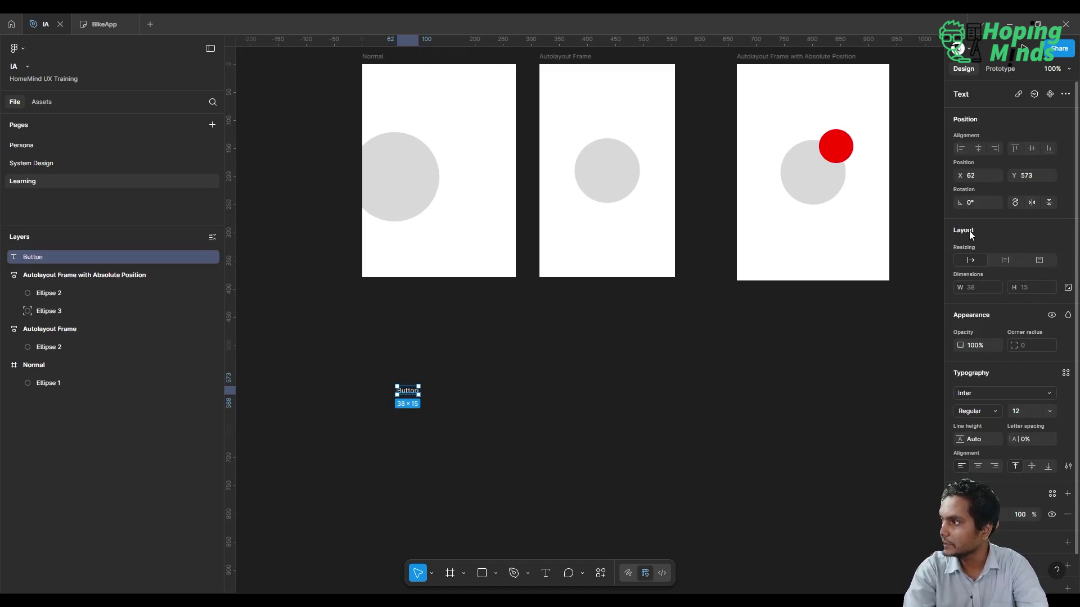
pyautogui.click(1067, 289)
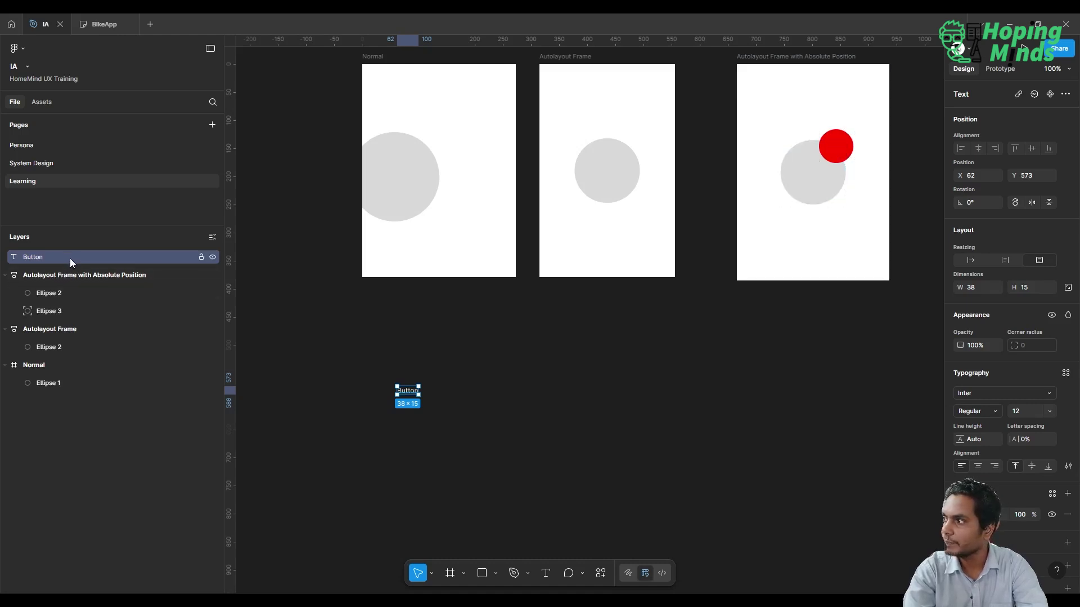
# Wrap the Button text in an auto layout frame and rename that frame "Button"
pyautogui.hotkey('shift', 'a')
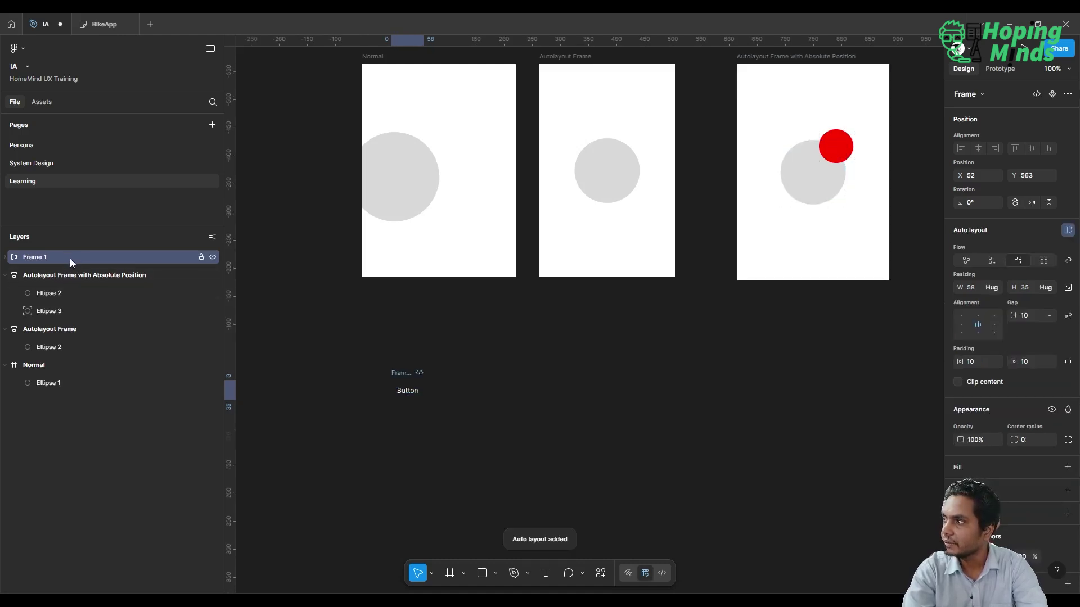
pyautogui.doubleClick(34, 258)
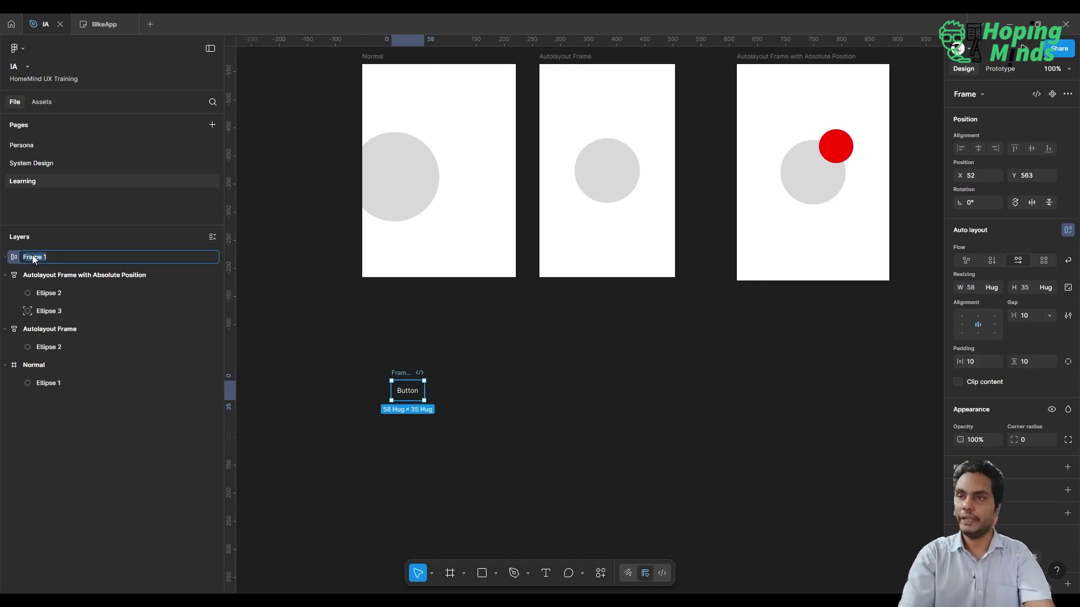
pyautogui.write('Button')
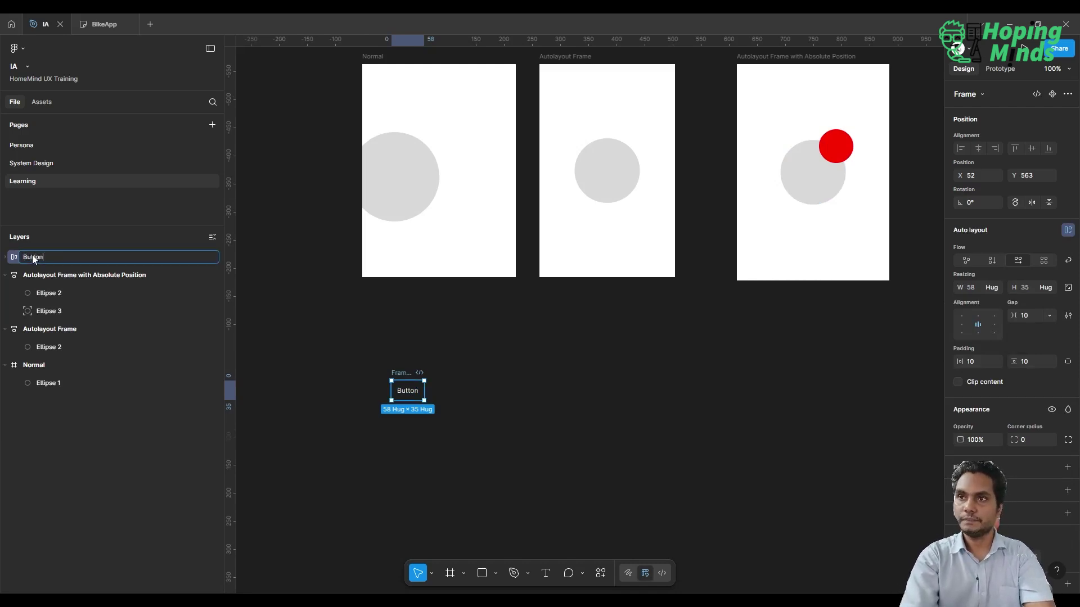
pyautogui.press('Return')
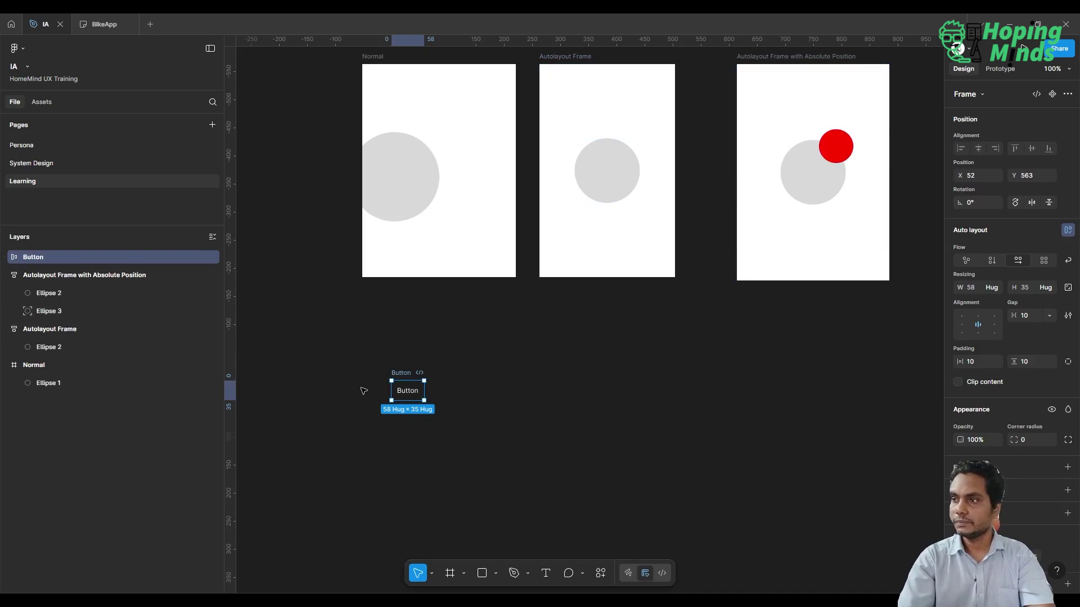
# Draw a frame about 388 × 273 around the Button frame so that it contains the button
pyautogui.hscroll(2, 363, 390)
pyautogui.scroll(5, 408, 394)
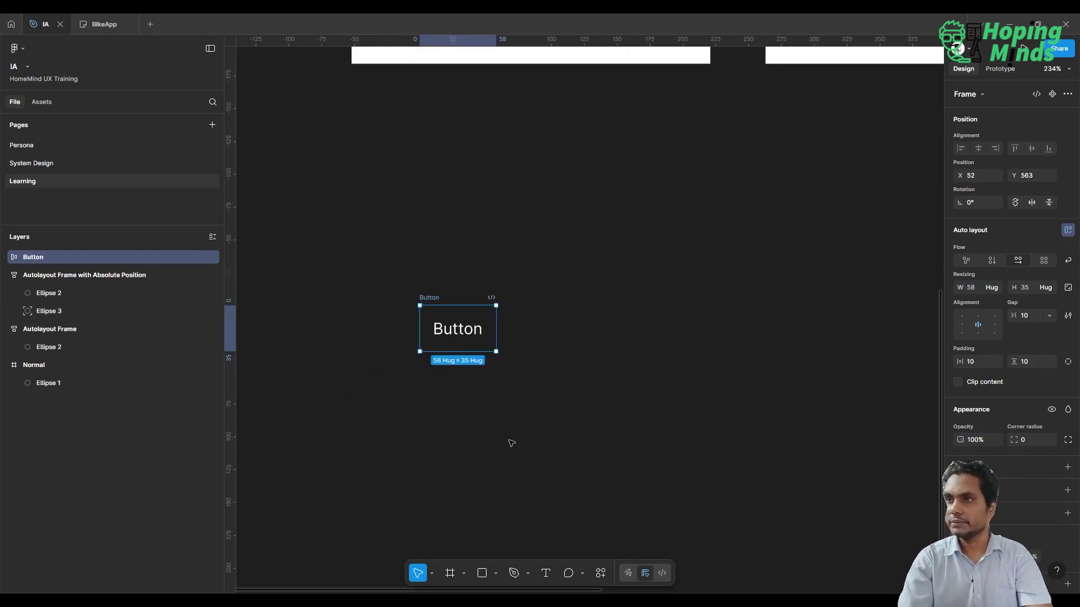
pyautogui.click(519, 541)
pyautogui.click(450, 572)
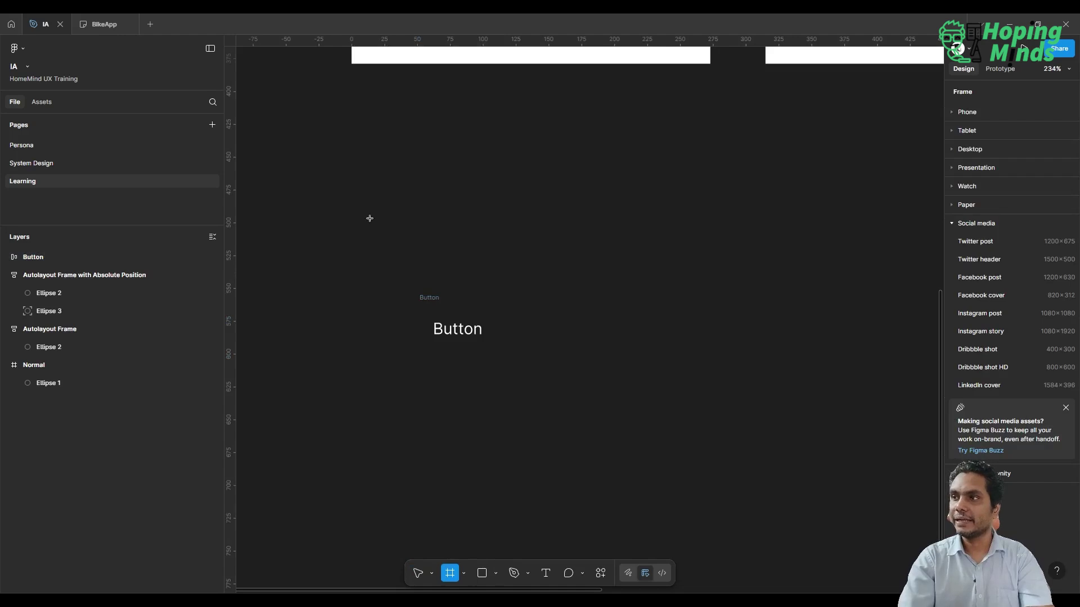
pyautogui.moveTo(341, 148)
pyautogui.mouseDown()
pyautogui.moveTo(754, 479)
pyautogui.moveTo(850, 506)
pyautogui.mouseUp()
pyautogui.click(308, 302)
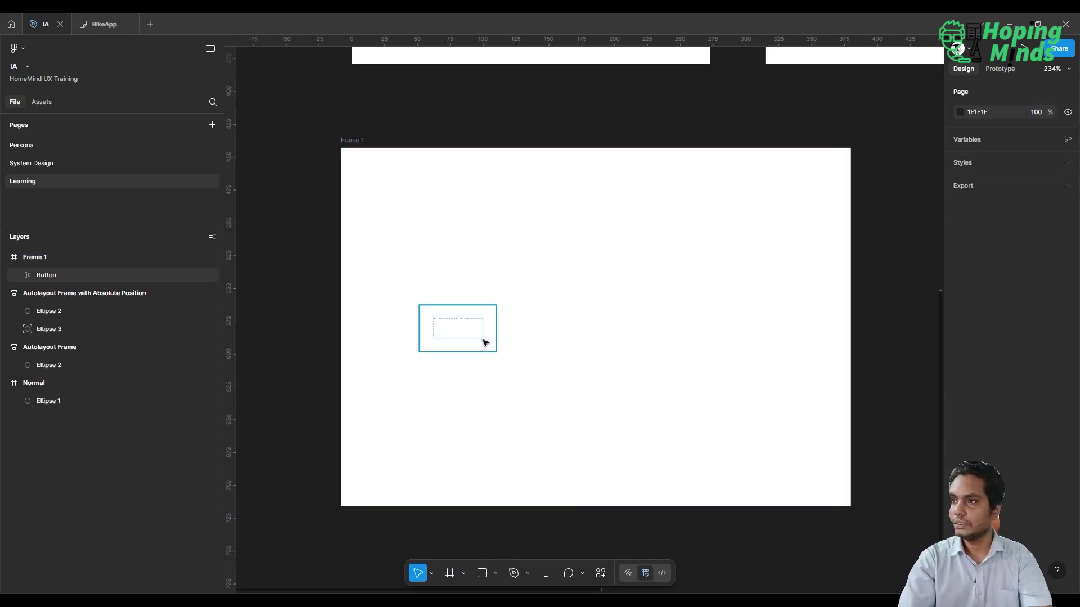
# Add a muted dark red fill to the Button auto layout frame
pyautogui.click(482, 341)
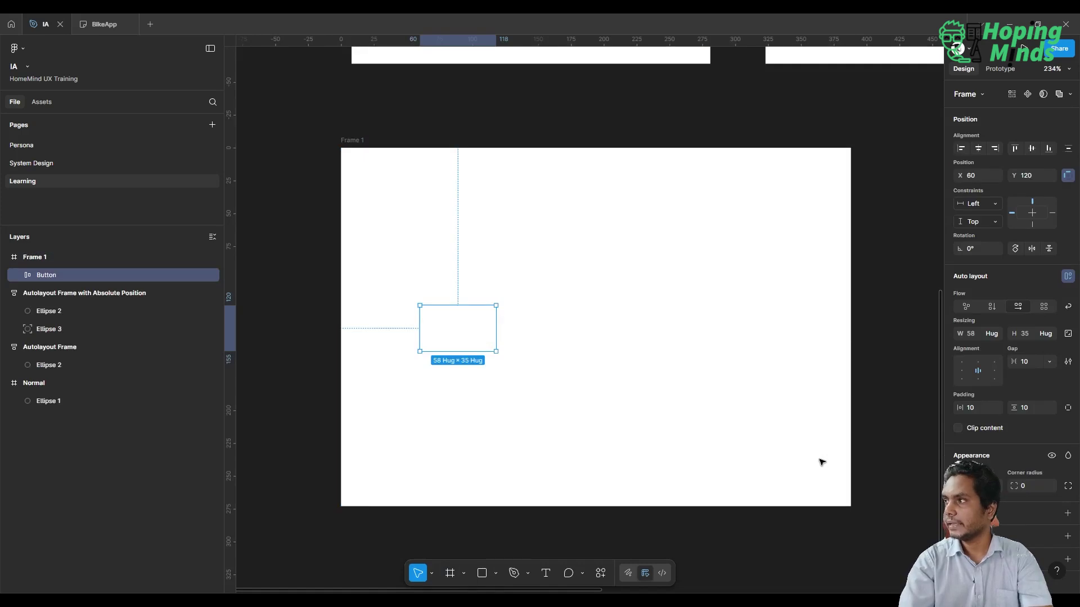
pyautogui.scroll(-2, 1006, 337)
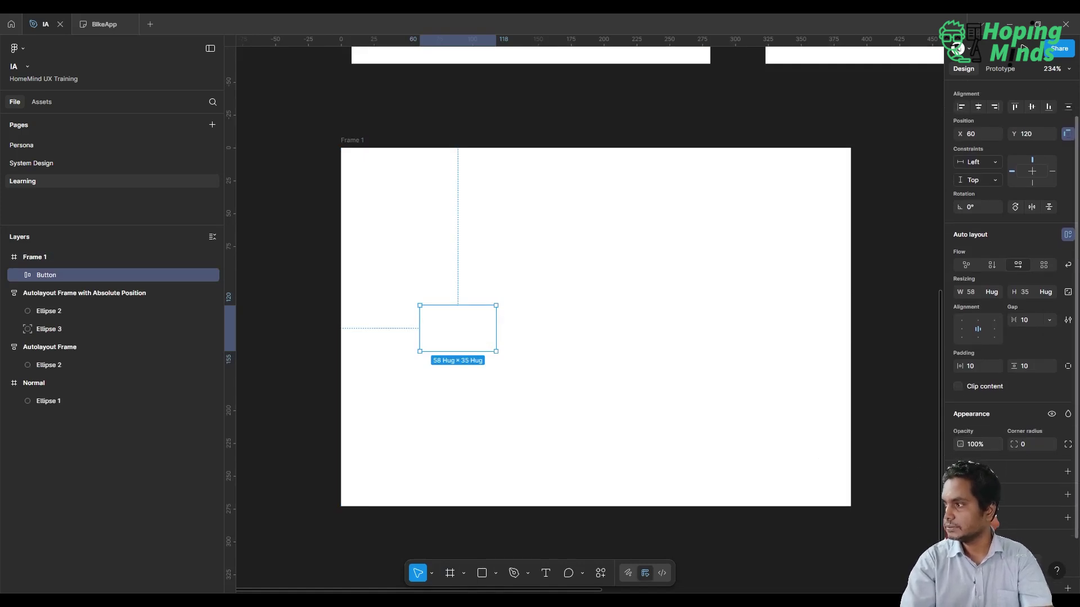
pyautogui.click(1068, 472)
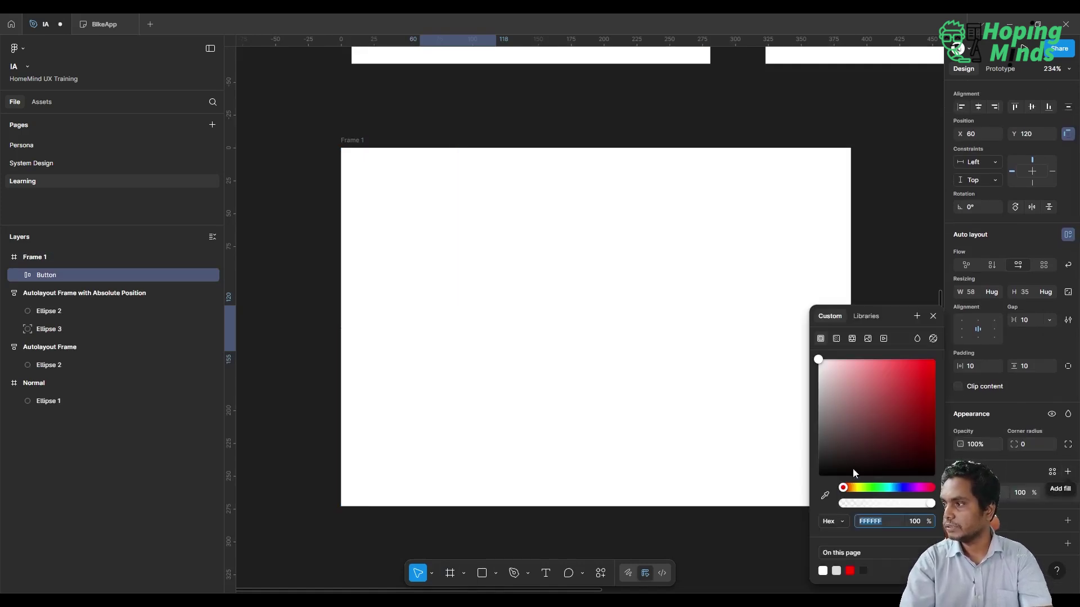
pyautogui.click(886, 400)
pyautogui.click(881, 191)
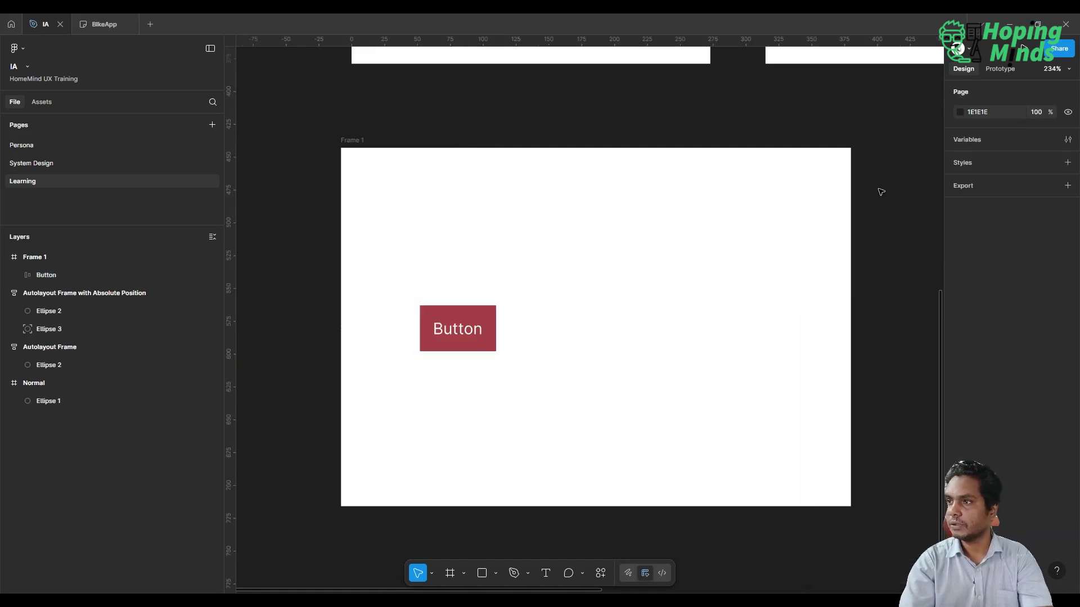
# Examine the nesting of the new outer frame, its Button auto layout frame and the Button text inside
pyautogui.click(471, 330)
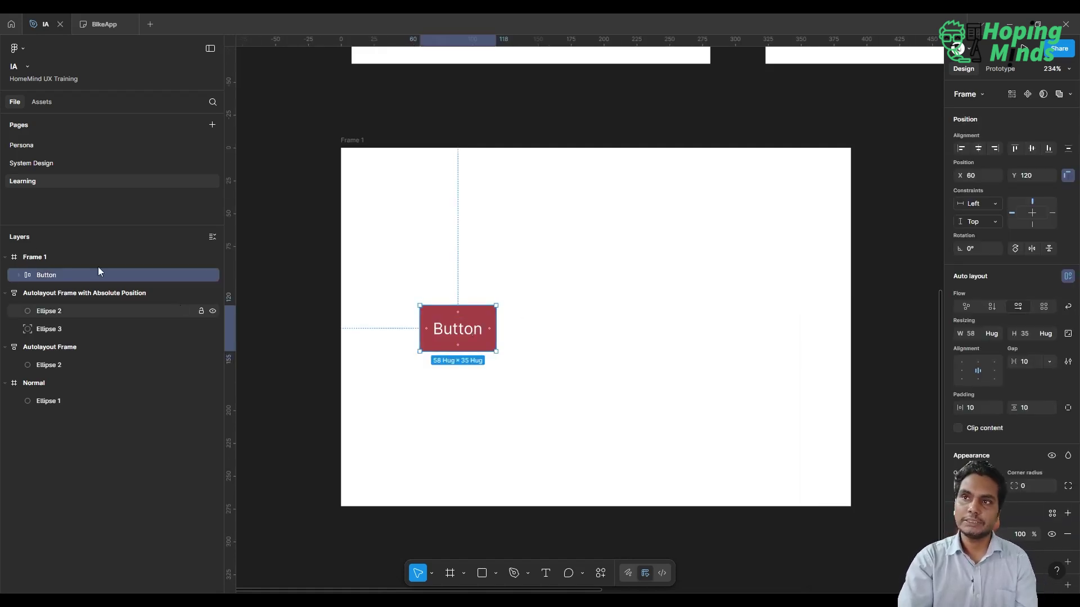
pyautogui.click(41, 261)
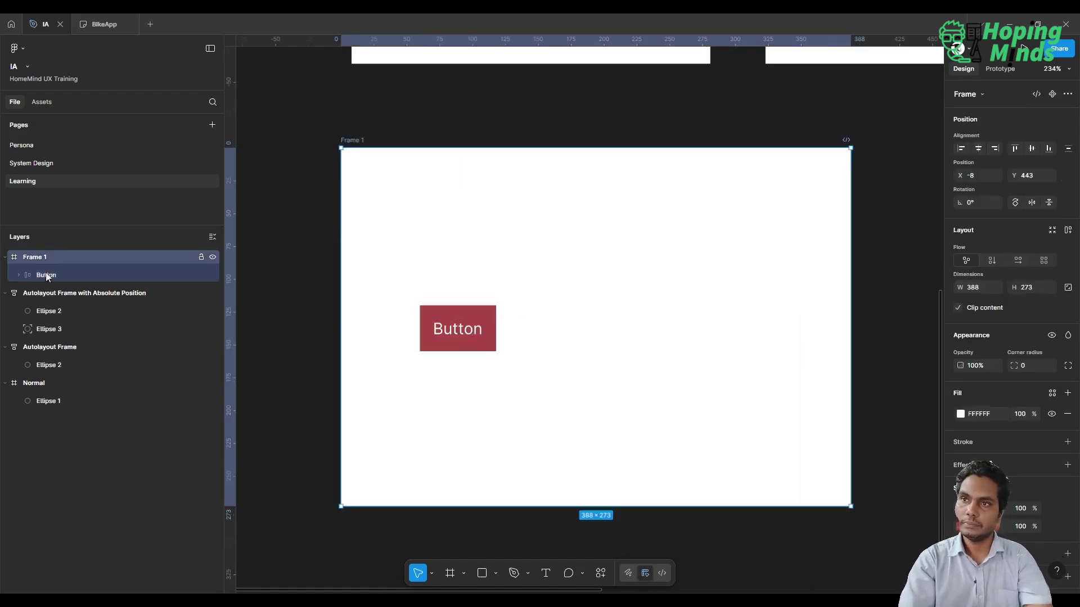
pyautogui.click(47, 278)
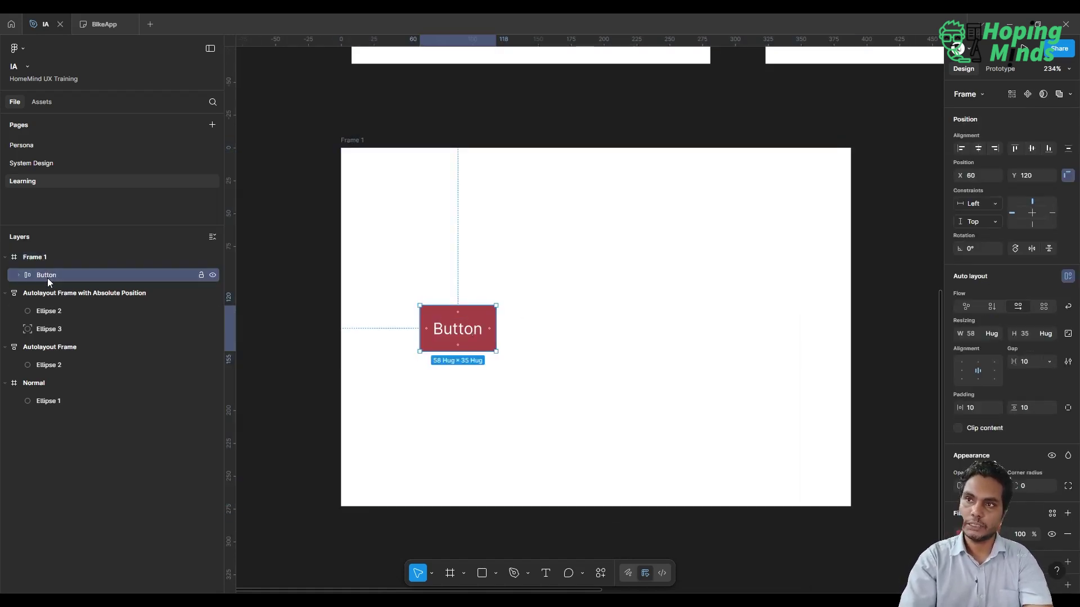
pyautogui.click(18, 275)
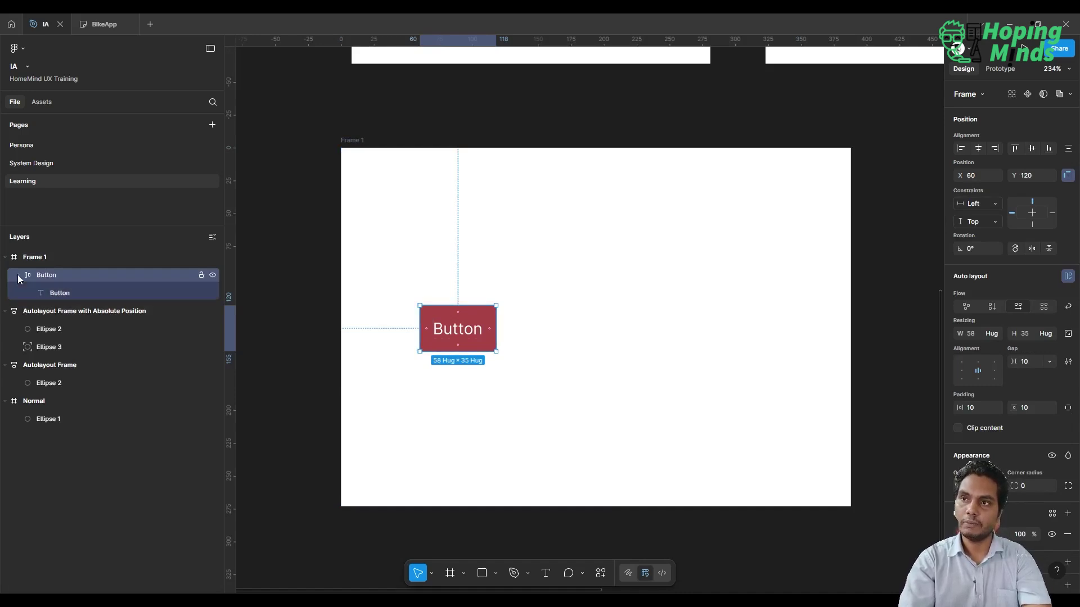
pyautogui.click(59, 292)
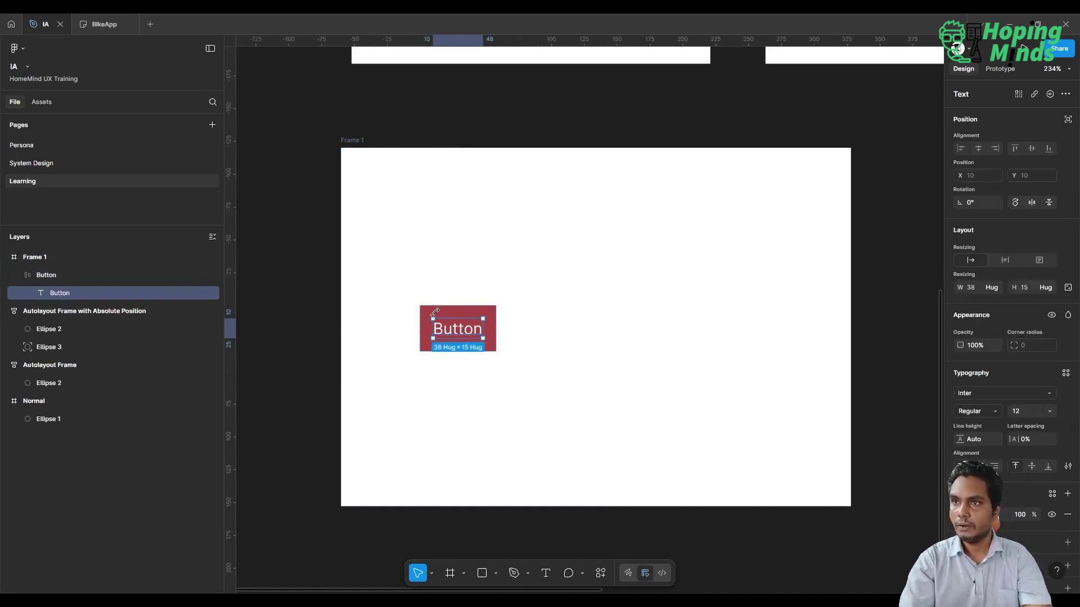
pyautogui.click(54, 276)
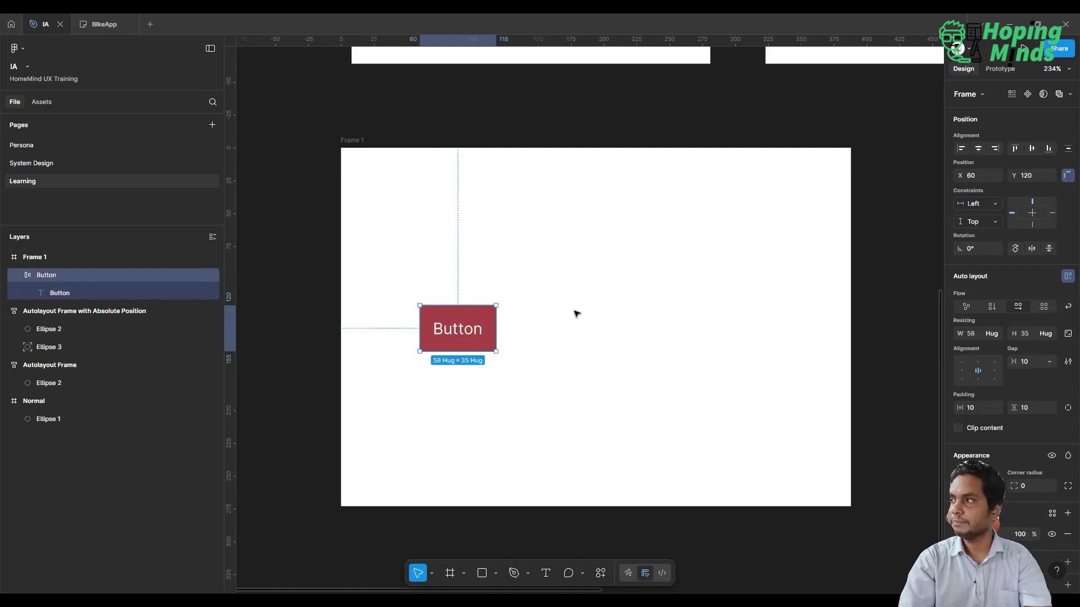
# Widen the red Button auto layout frame to about 202 px, keeping its height hugging the contents
pyautogui.moveTo(497, 332); pyautogui.dragTo(685, 336)
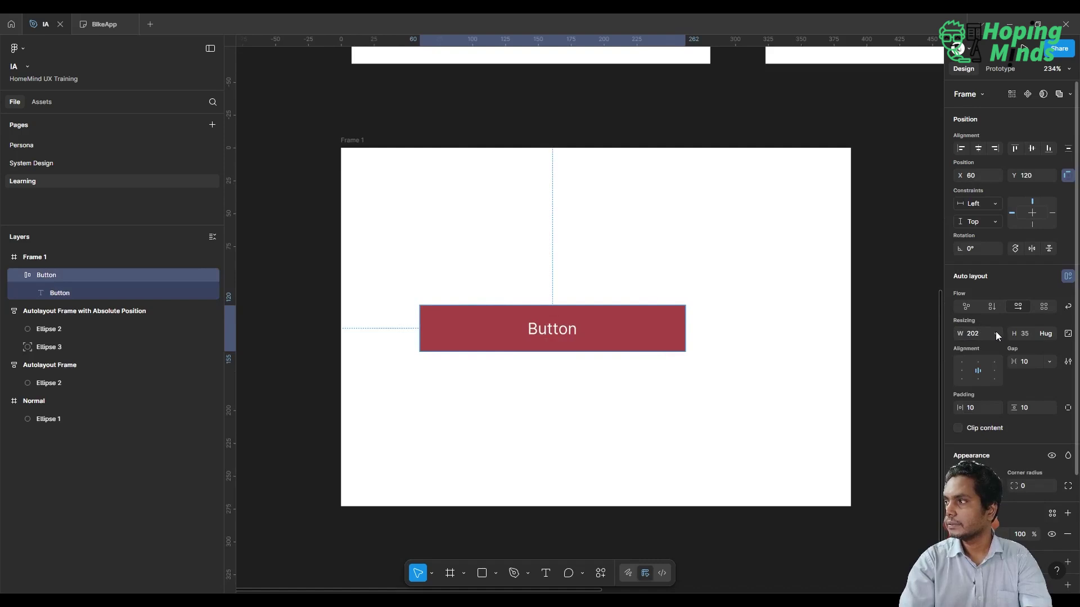
pyautogui.doubleClick(549, 337)
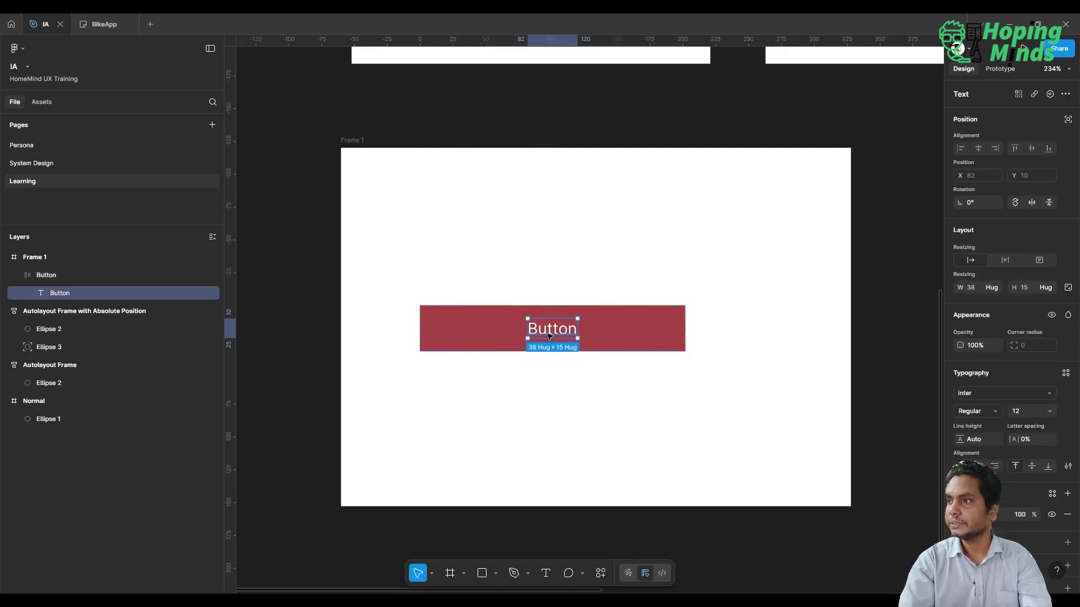
pyautogui.click(635, 330)
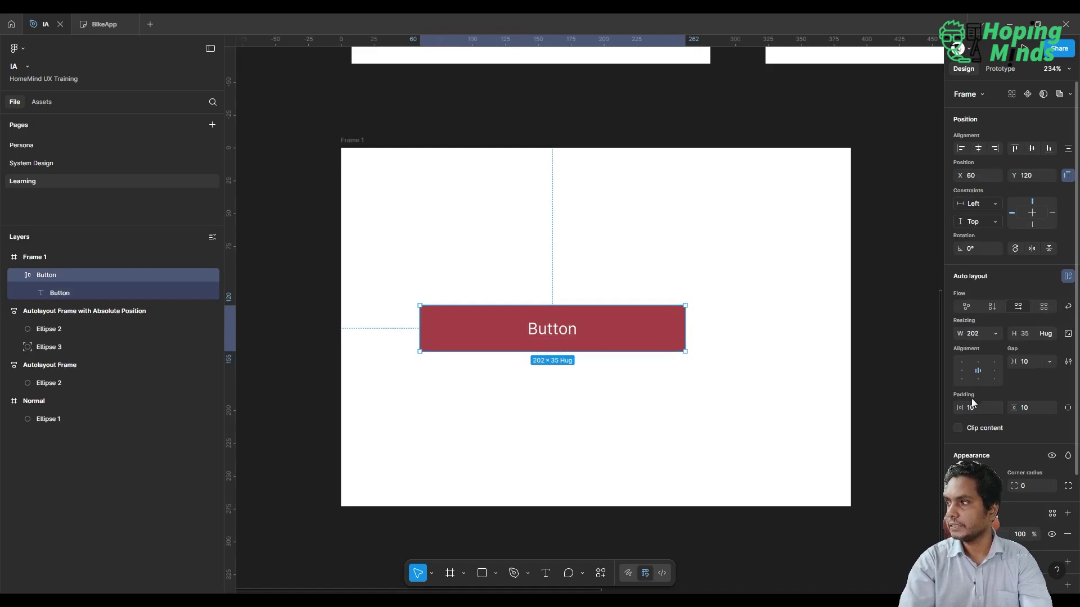
# Set the width of the Button text inside the widened frame to Fill container
pyautogui.doubleClick(563, 332)
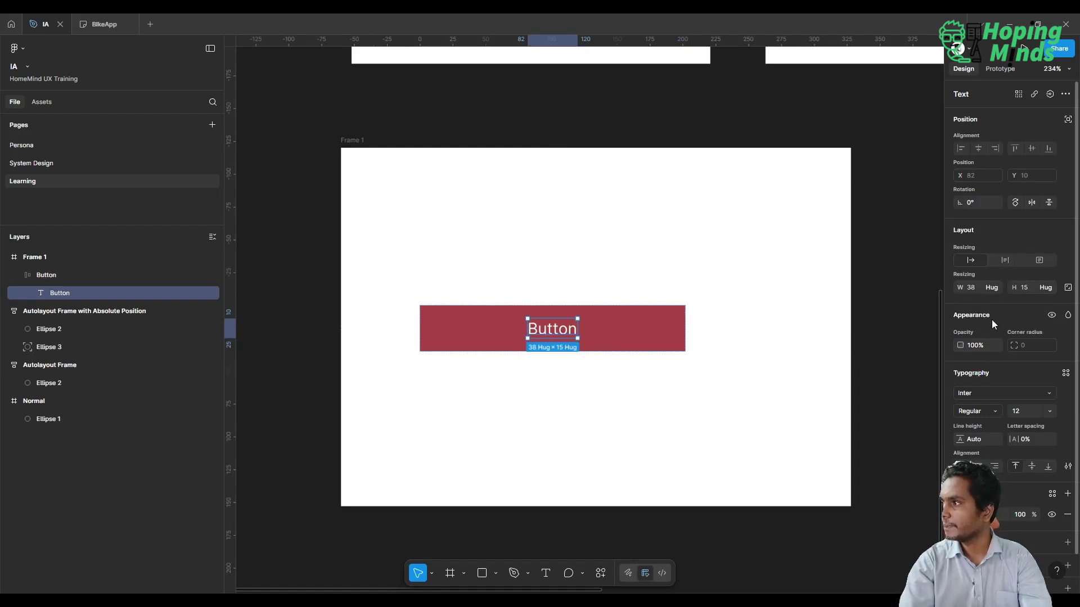
pyautogui.click(995, 288)
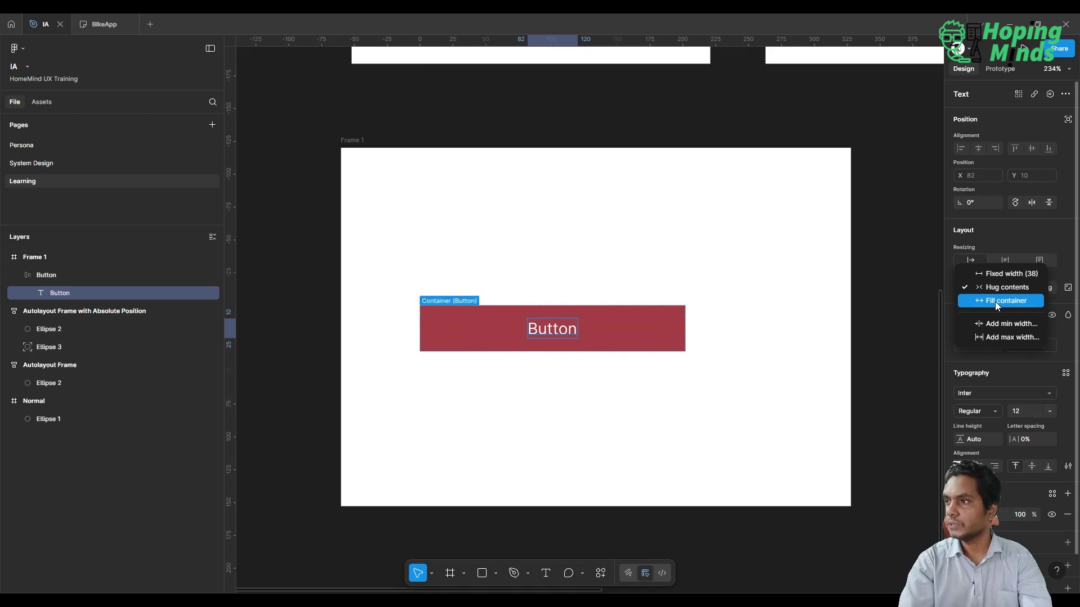
pyautogui.click(995, 301)
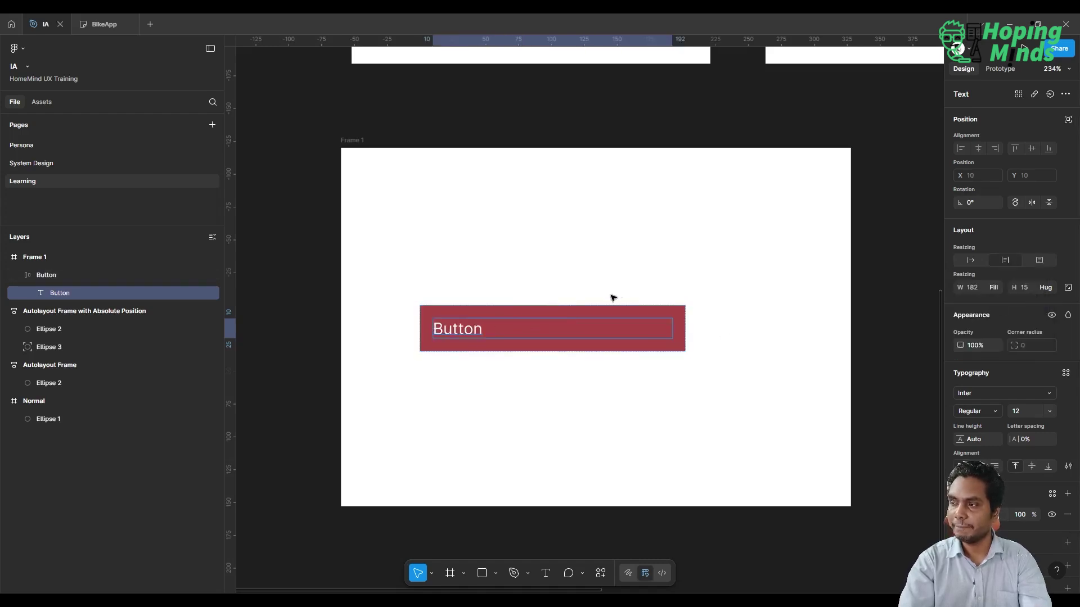
# Append the filler string "askdfbaksdfbaksdffbaskdfbaksdfkasdfaksdfbaksdf" after the word Button in the text layer
pyautogui.doubleClick(475, 329)
pyautogui.press('Right')
pyautogui.write('askdfbaksdfbaksdffbaskdf')
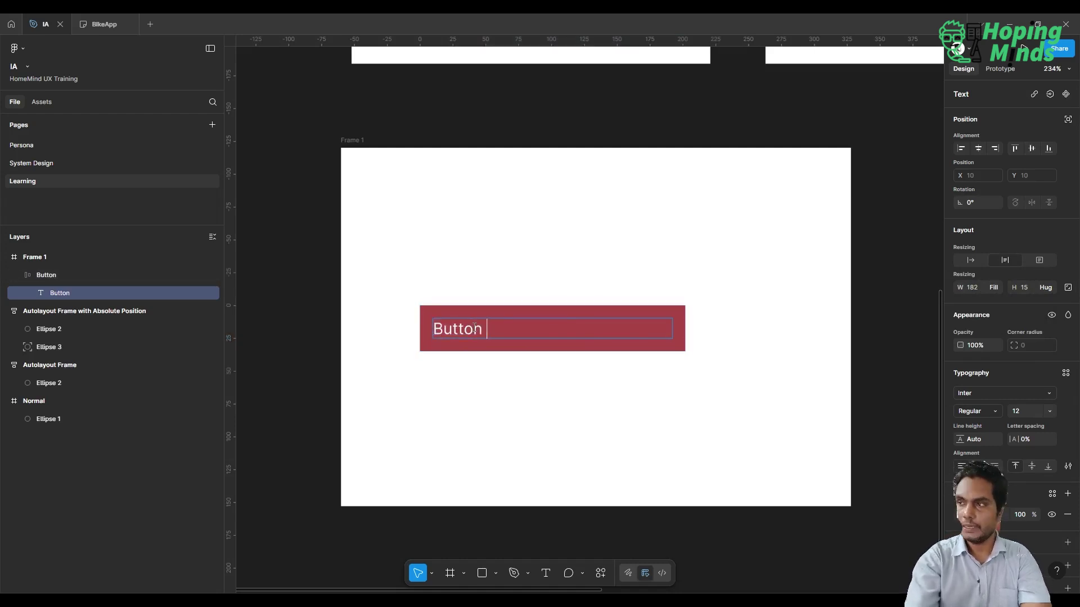
pyautogui.write('baksdfkasdfaksdfbaksdf')
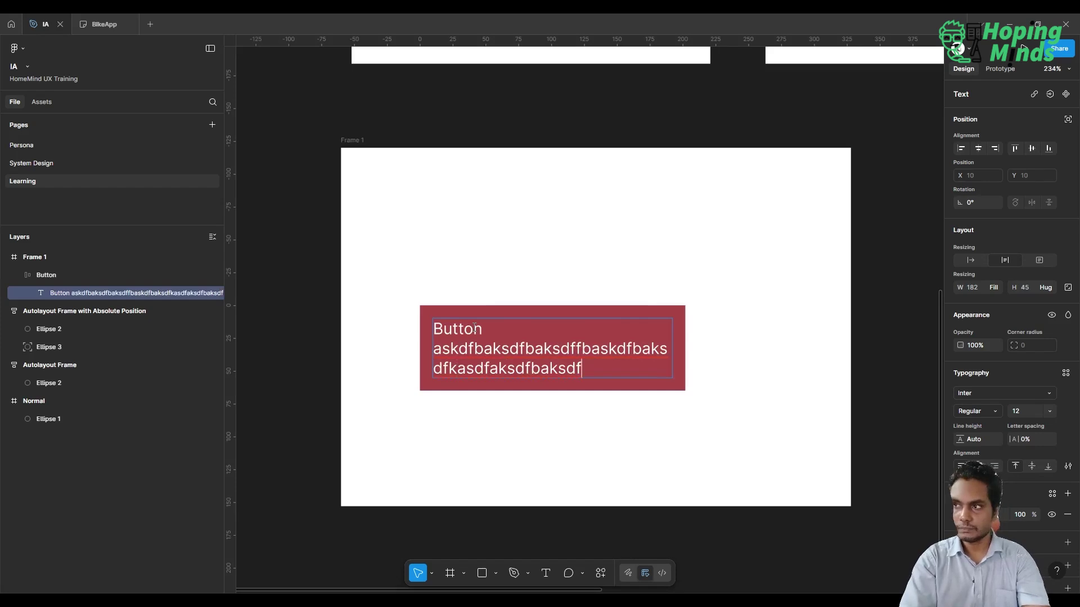
# Undo the filler string and the Fill container width on the Button text
pyautogui.hotkey('ctrl', 'z')
pyautogui.press('Escape')
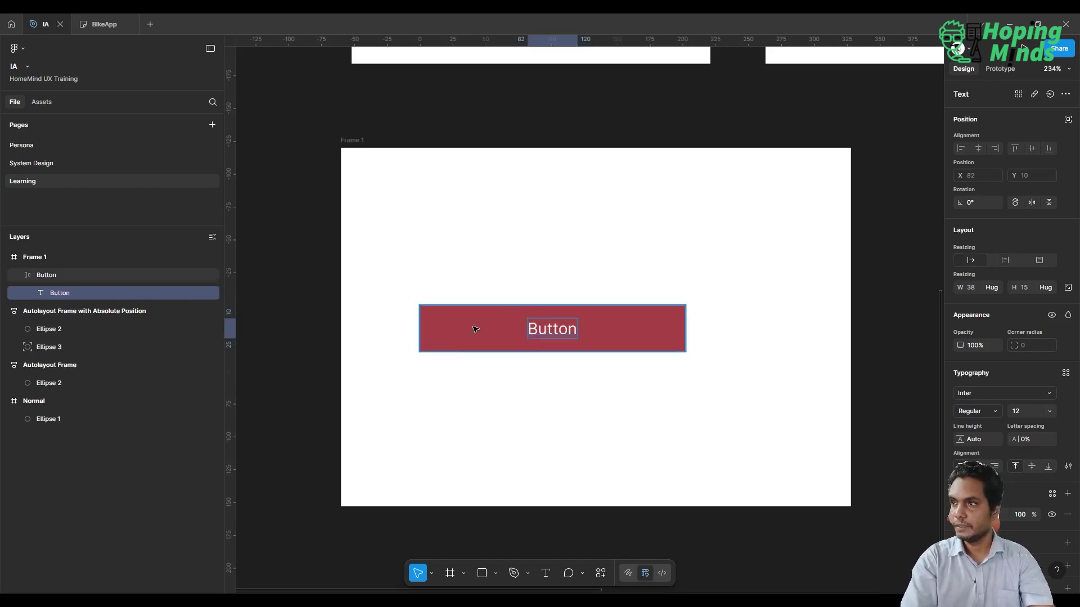
pyautogui.click(621, 270)
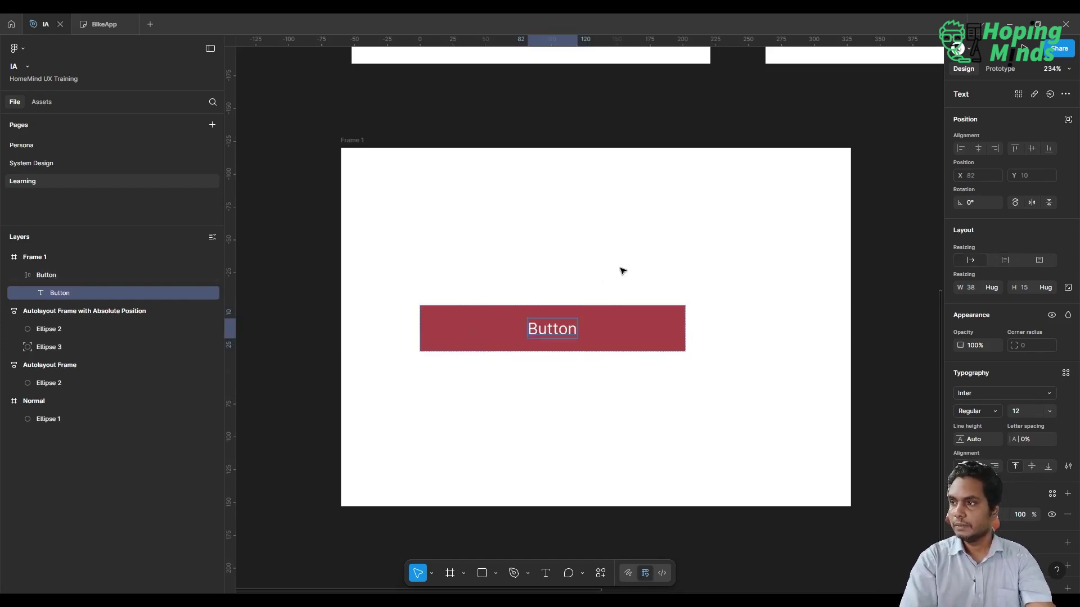
# Duplicate the Button text so that two copies sit side by side within the Button frame
pyautogui.doubleClick(564, 334)
pyautogui.hotkey('ctrl', 'd')
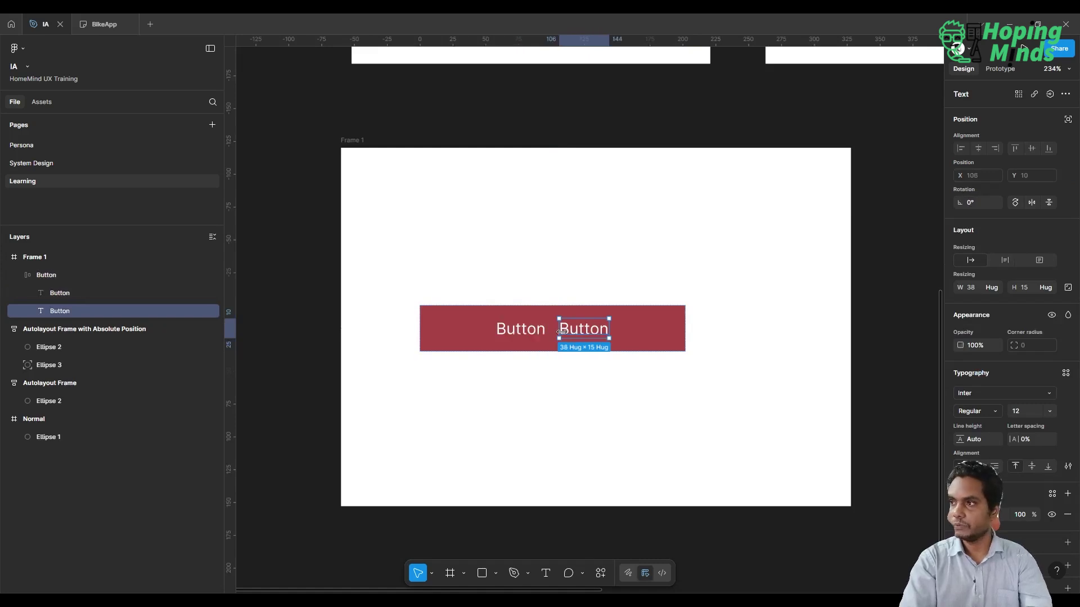
pyautogui.click(507, 336)
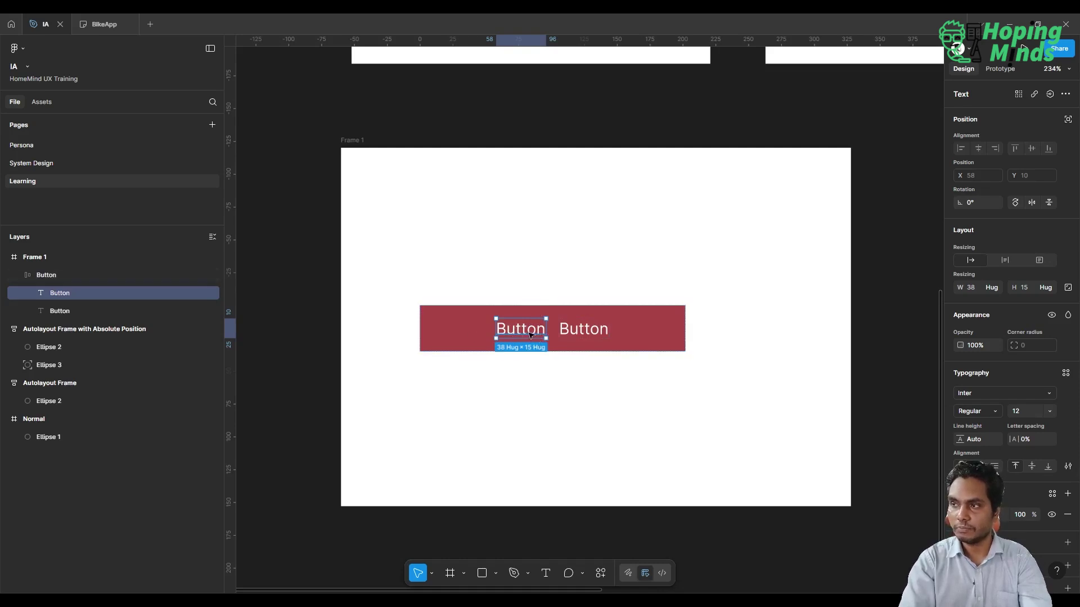
pyautogui.click(586, 330)
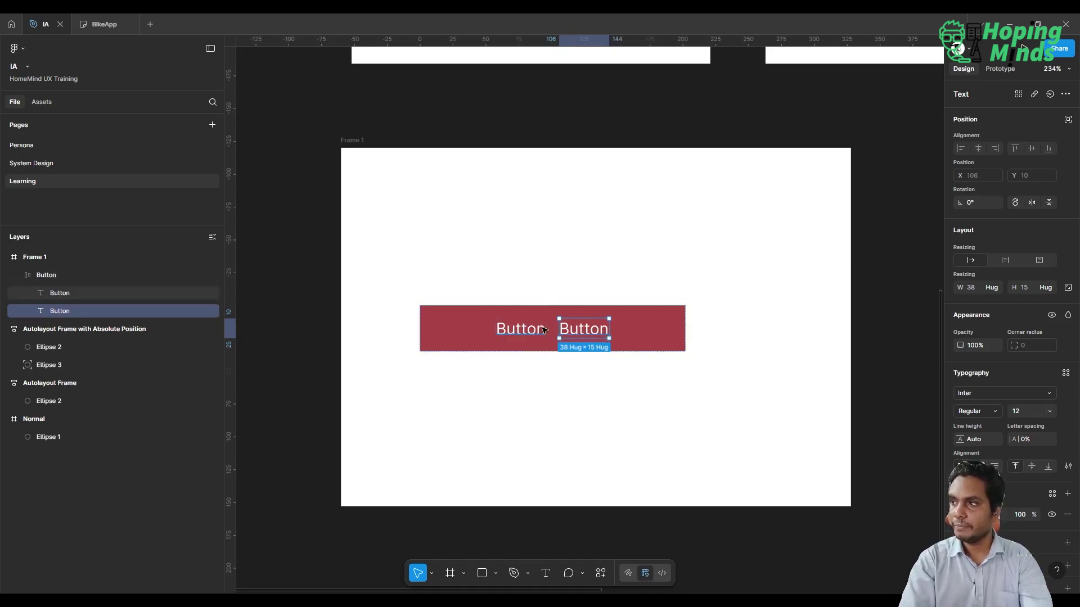
# Set the first Button text's width to Fill container and align its text to the centre
pyautogui.hotkey('shift', 'Tab')
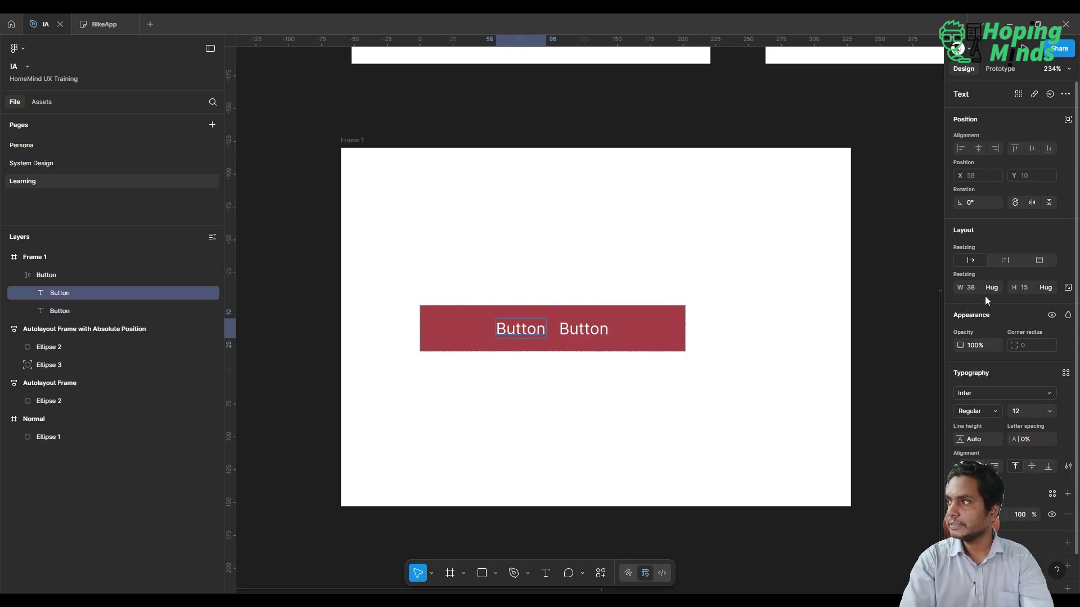
pyautogui.click(995, 288)
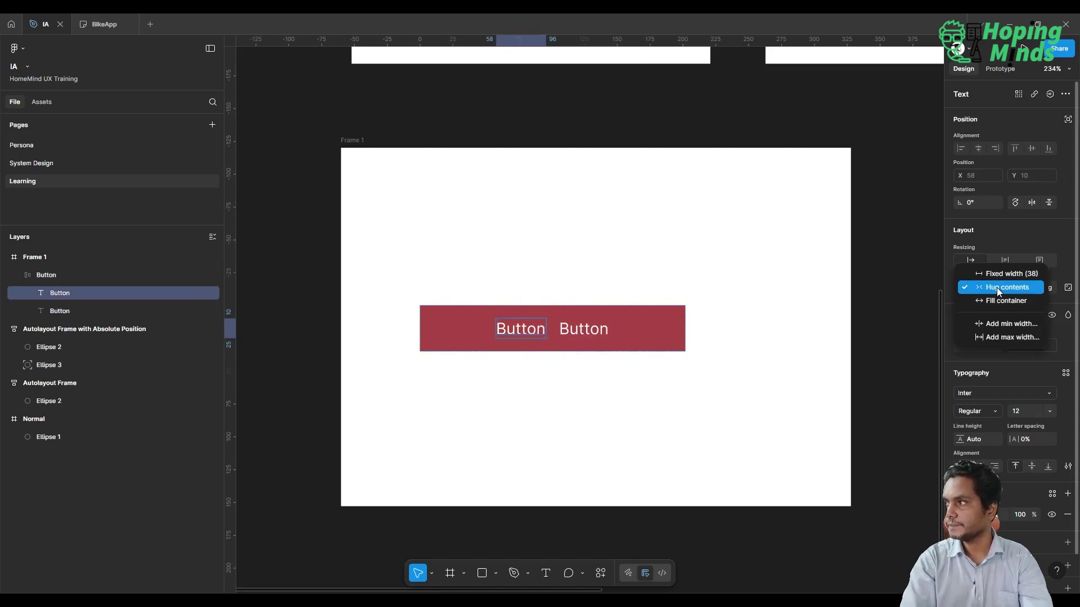
pyautogui.click(996, 299)
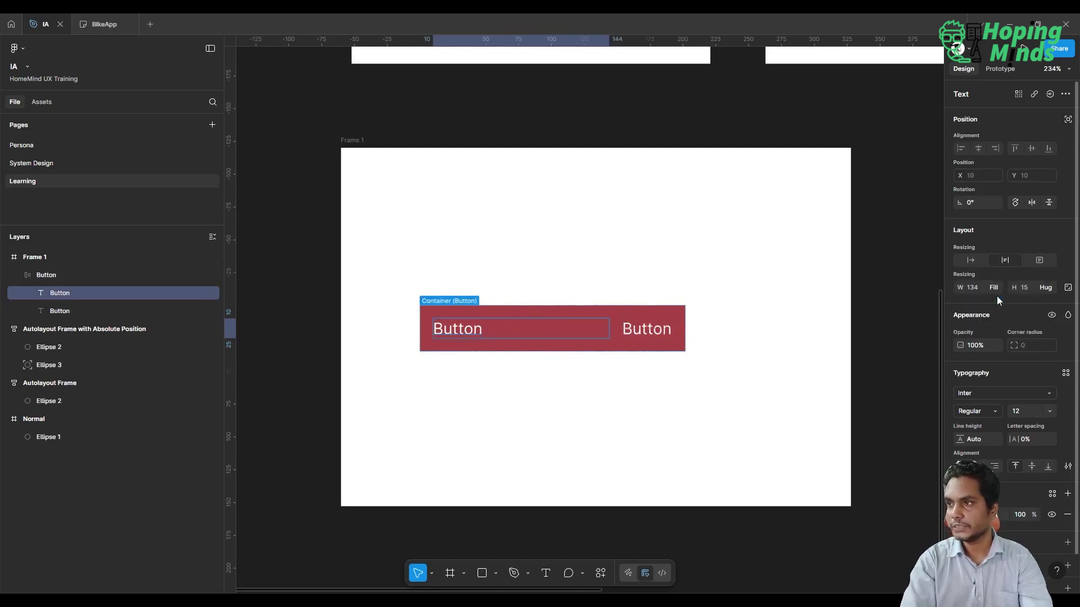
pyautogui.click(977, 466)
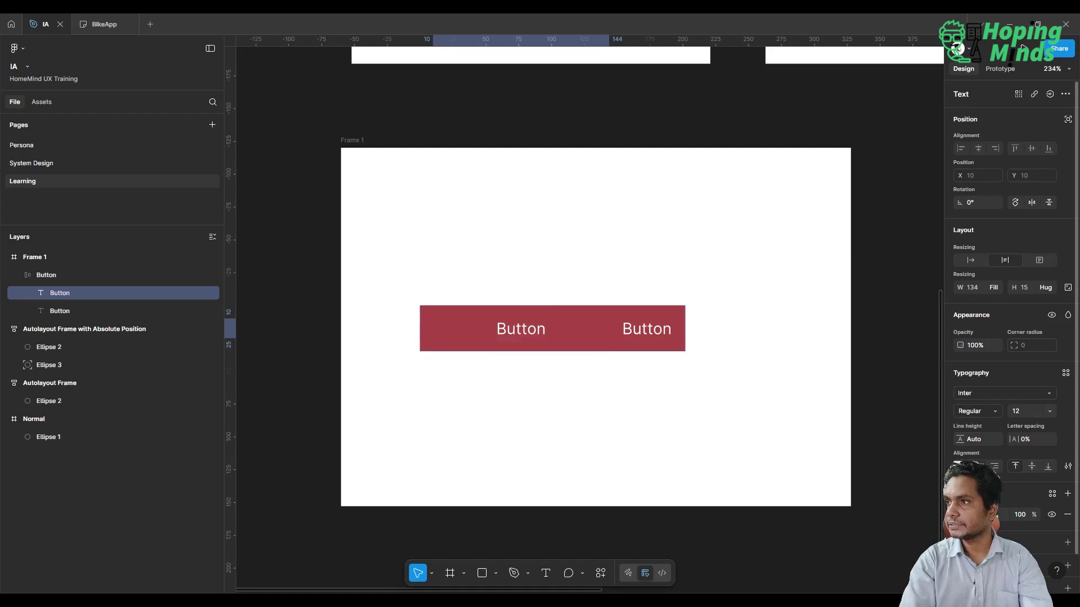
# Delete the second Button text from the Button frame
pyautogui.click(661, 338)
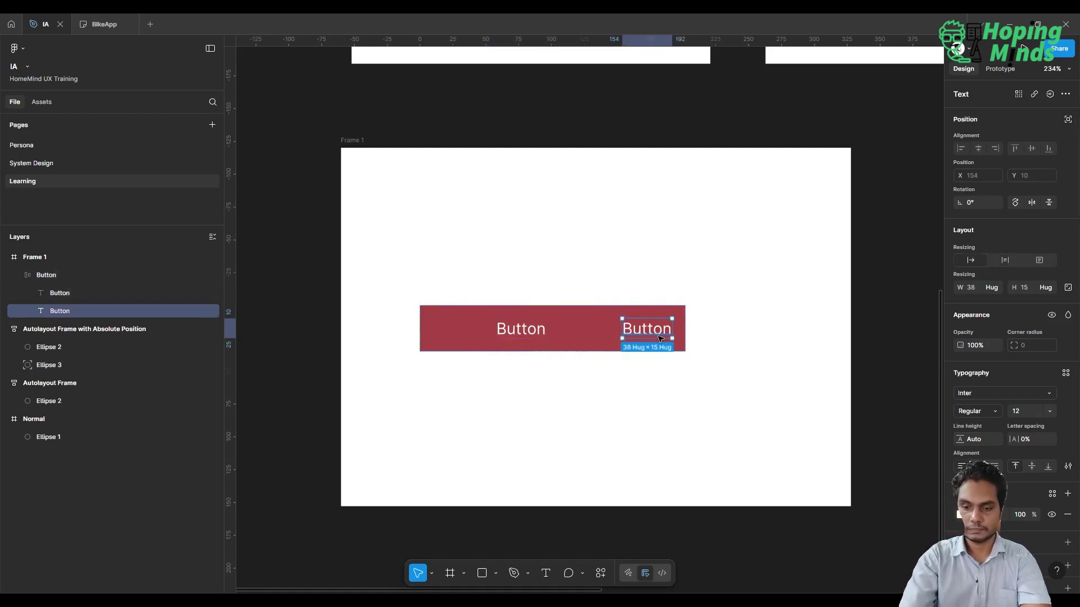
pyautogui.press('Delete')
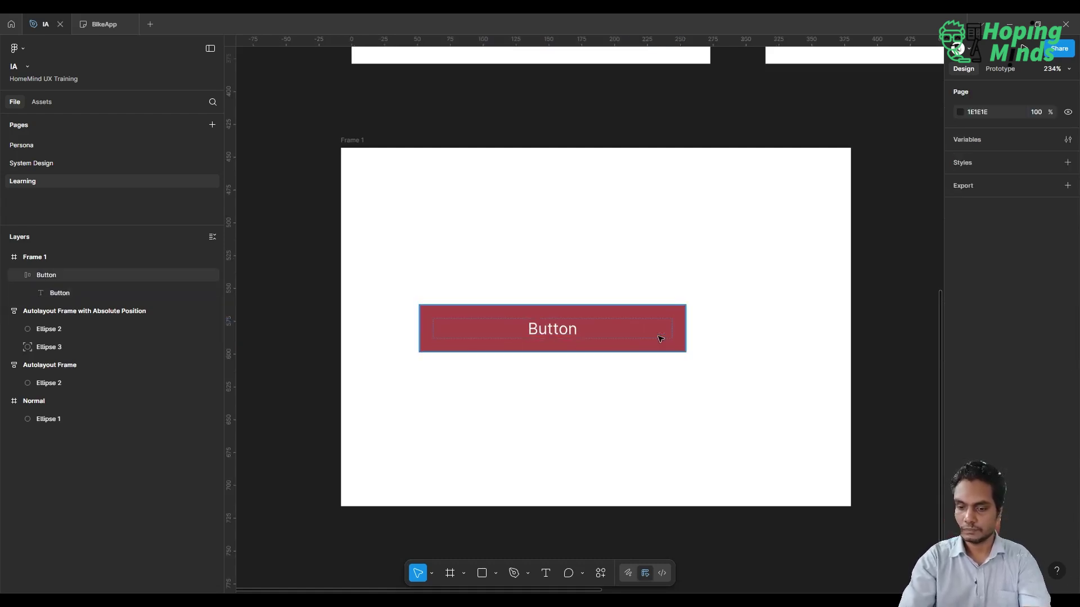
pyautogui.click(616, 324)
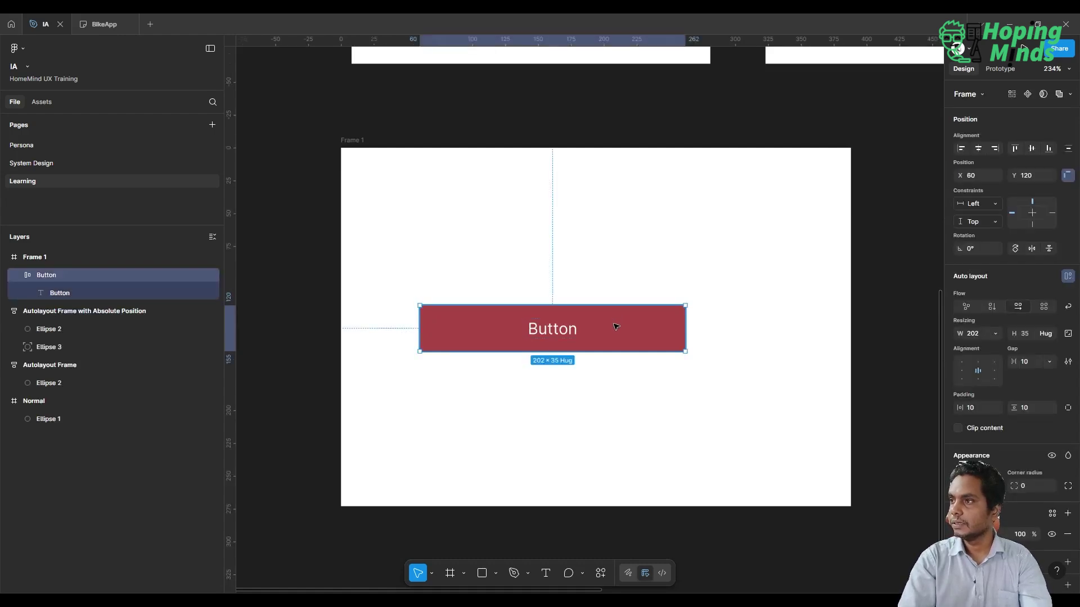
# Set the Button text's width to Hug contents, then its height to Fill container
pyautogui.click(547, 275)
pyautogui.click(557, 318)
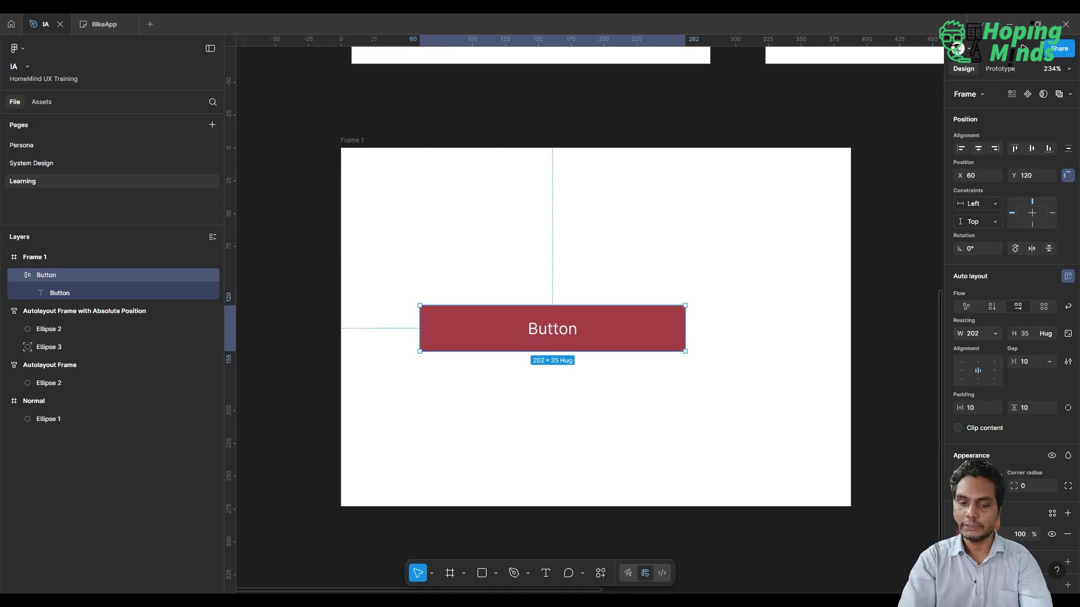
pyautogui.press('Return')
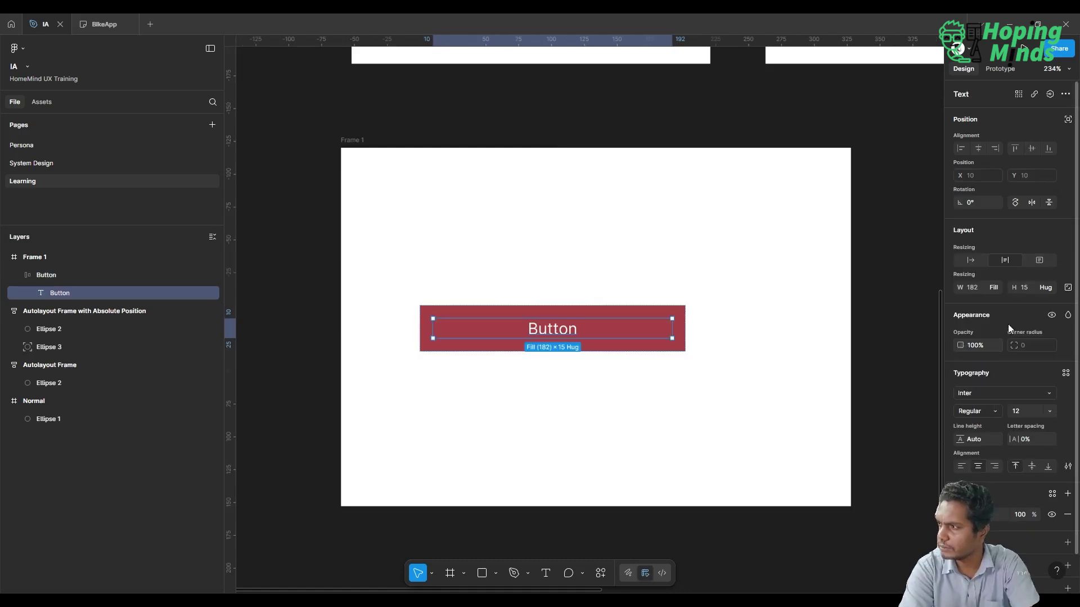
pyautogui.click(993, 288)
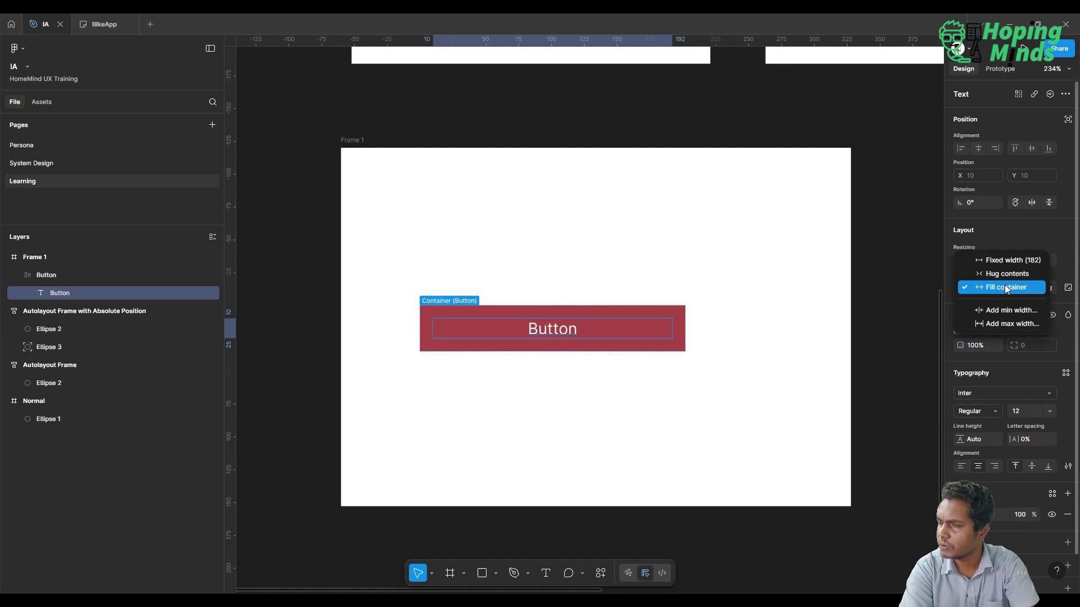
pyautogui.click(999, 273)
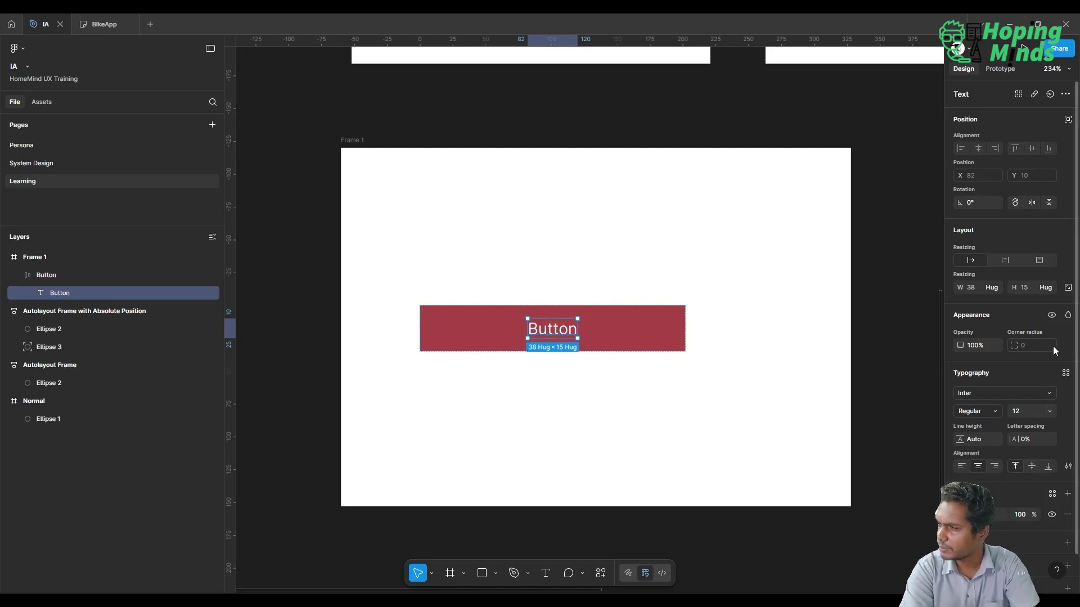
pyautogui.click(1048, 289)
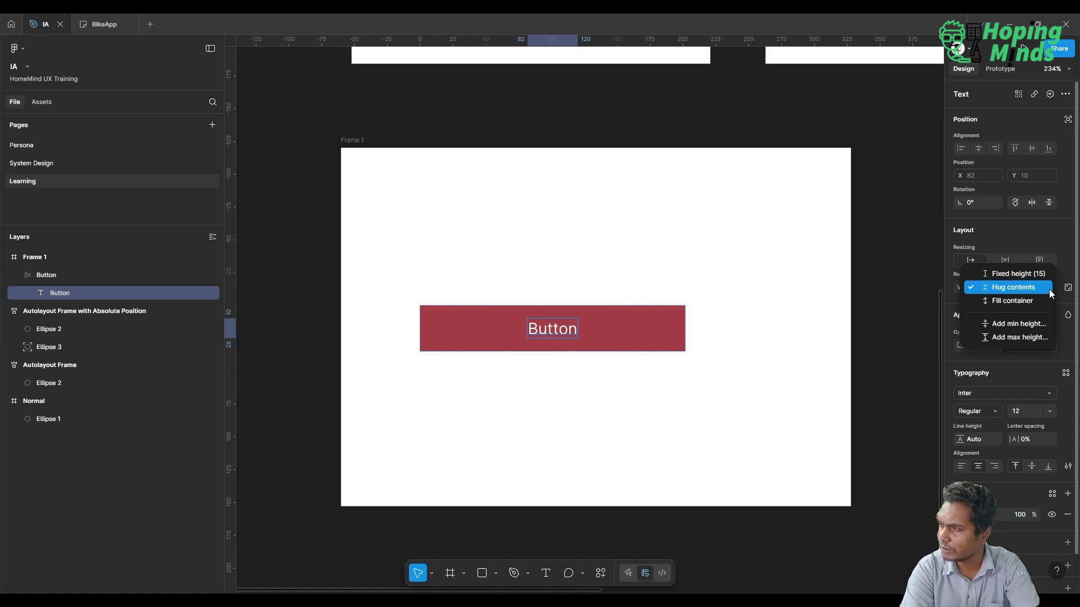
pyautogui.click(1021, 301)
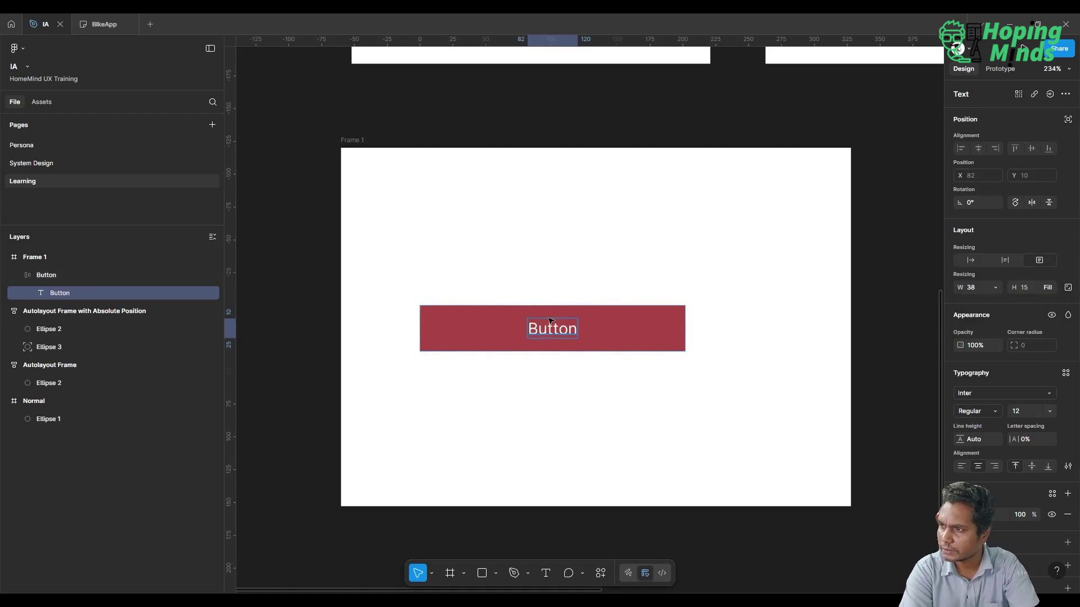
# Examine the width resizing options available for the Button auto layout frame
pyautogui.click(628, 343)
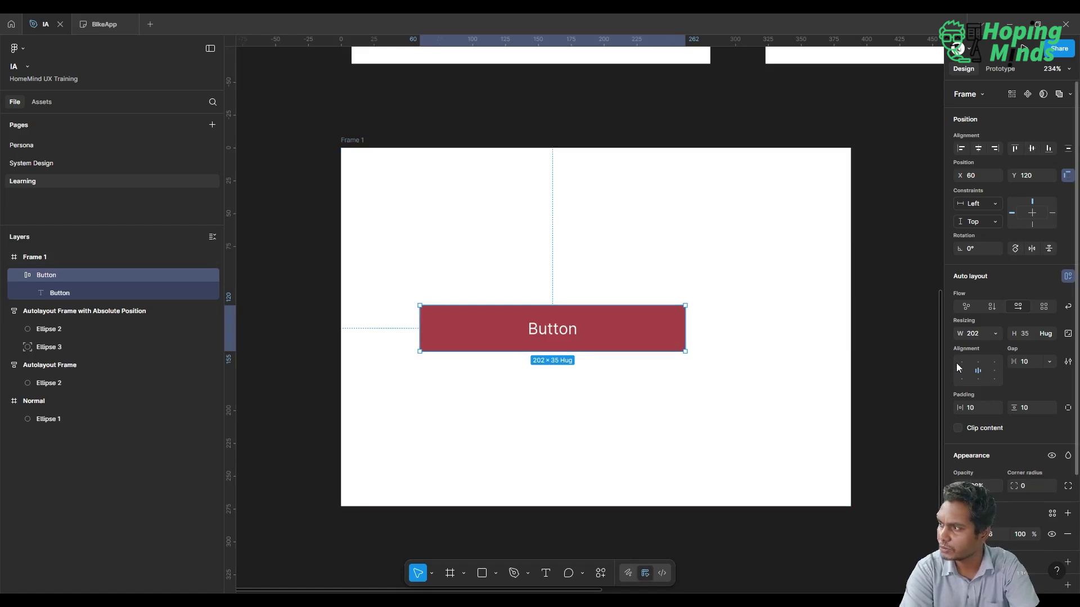
pyautogui.click(994, 334)
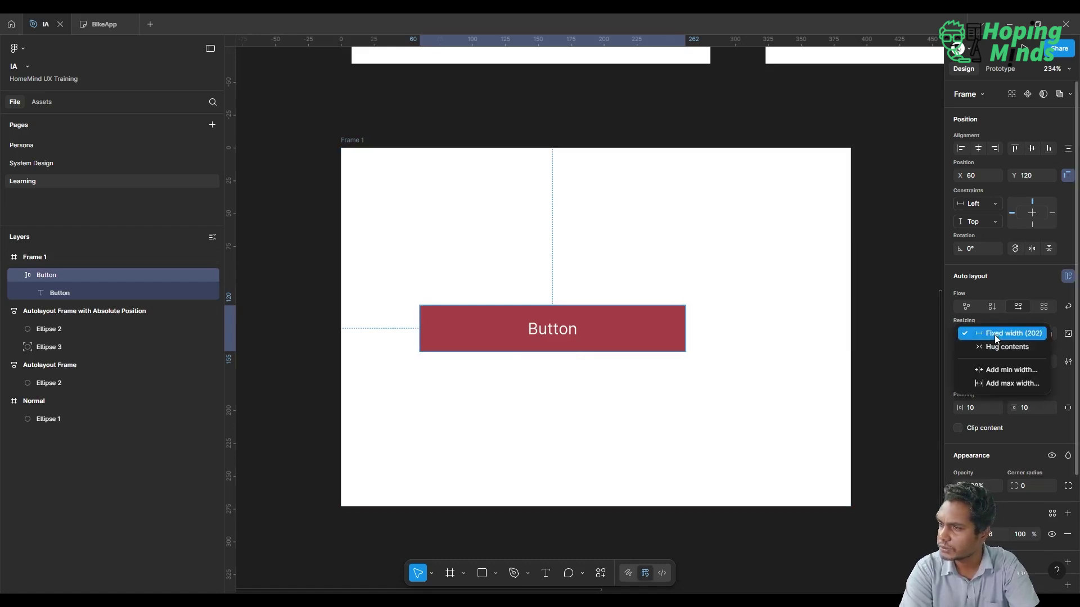
pyautogui.click(448, 127)
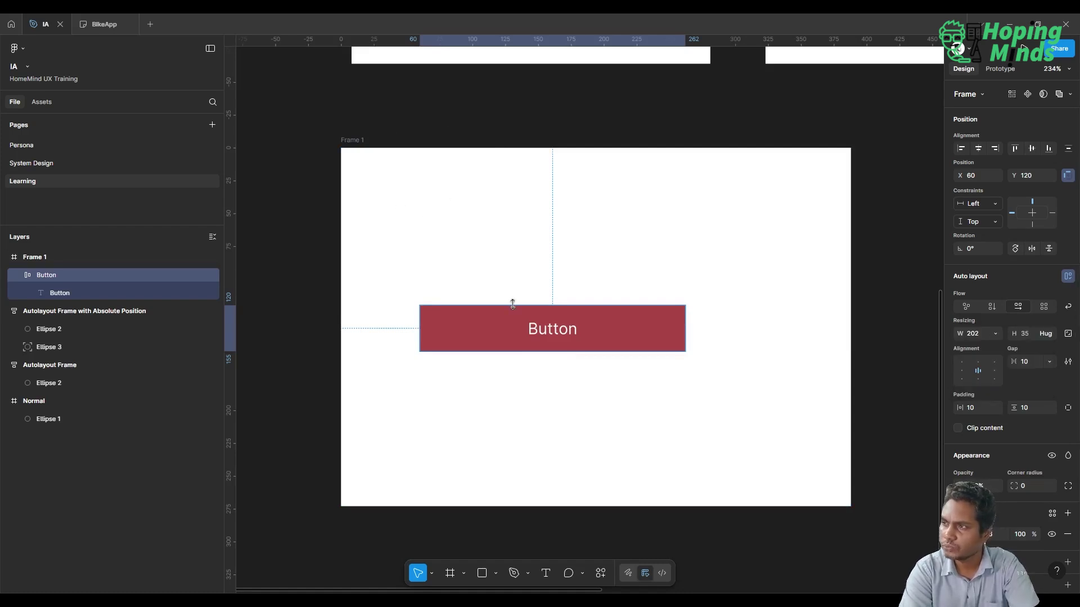
# Examine the Normal, Autolayout Frame and Autolayout Frame with Absolute Position frames and their layout settings
pyautogui.scroll(3, 512, 304)
pyautogui.scroll(-5, 513, 306)
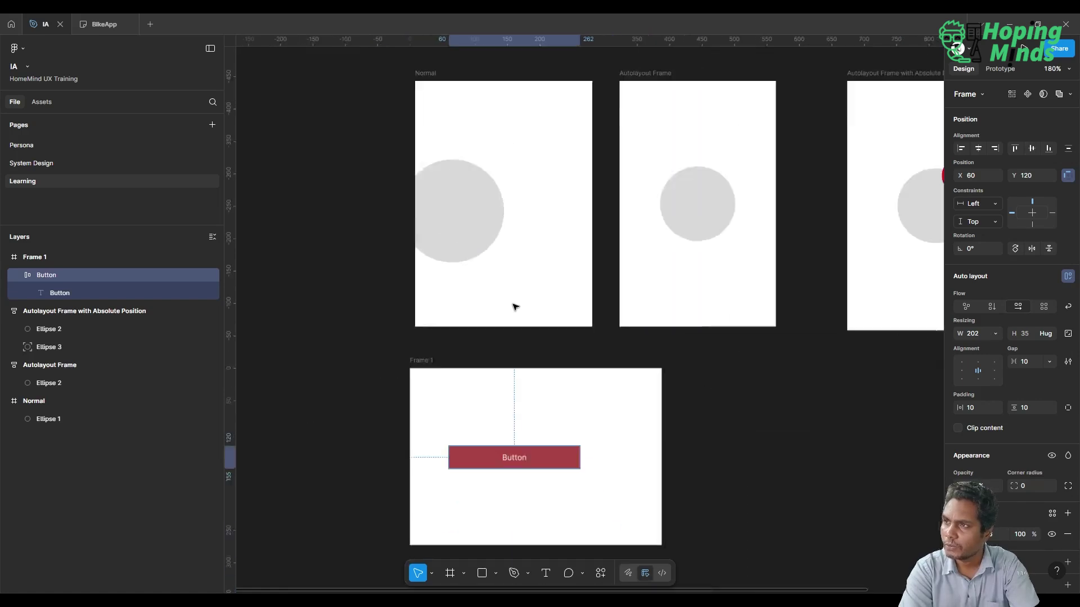
pyautogui.scroll(3, 514, 307)
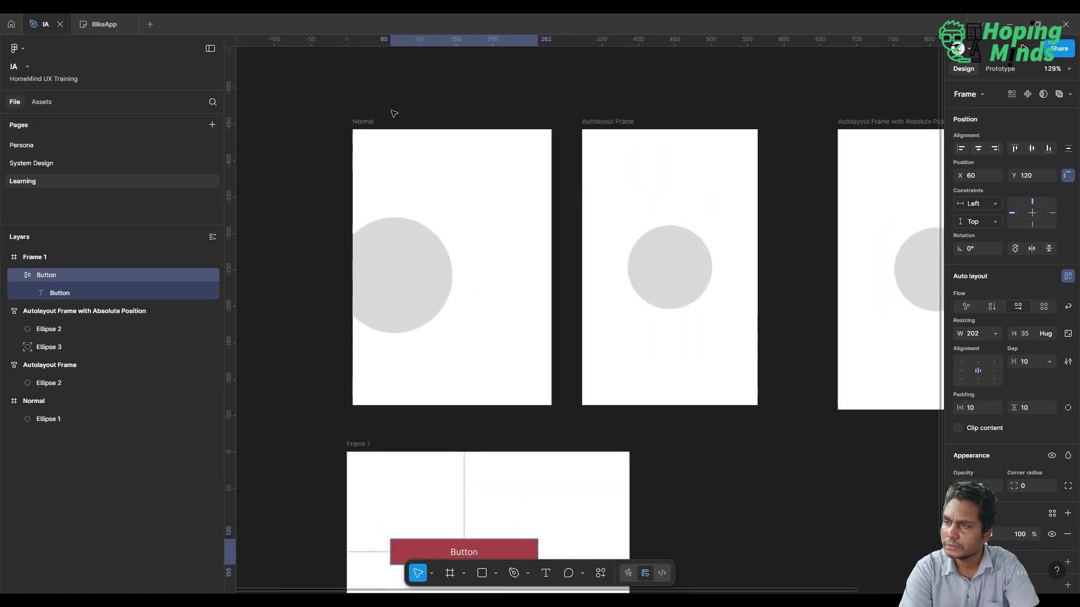
pyautogui.click(395, 111)
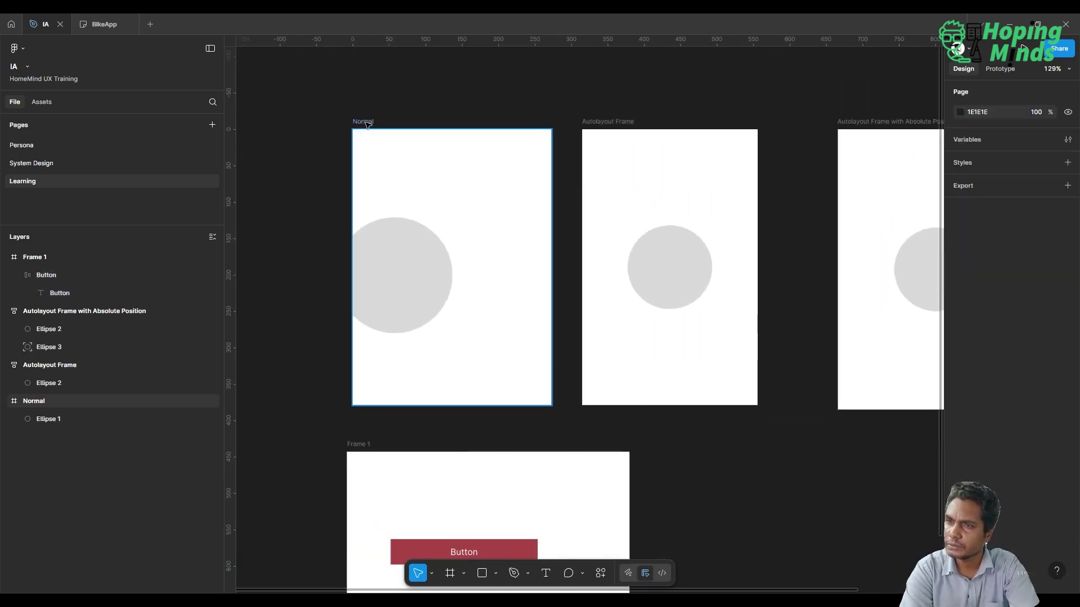
pyautogui.click(366, 123)
pyautogui.hscroll(2, 557, 144)
pyautogui.scroll(1, 557, 143)
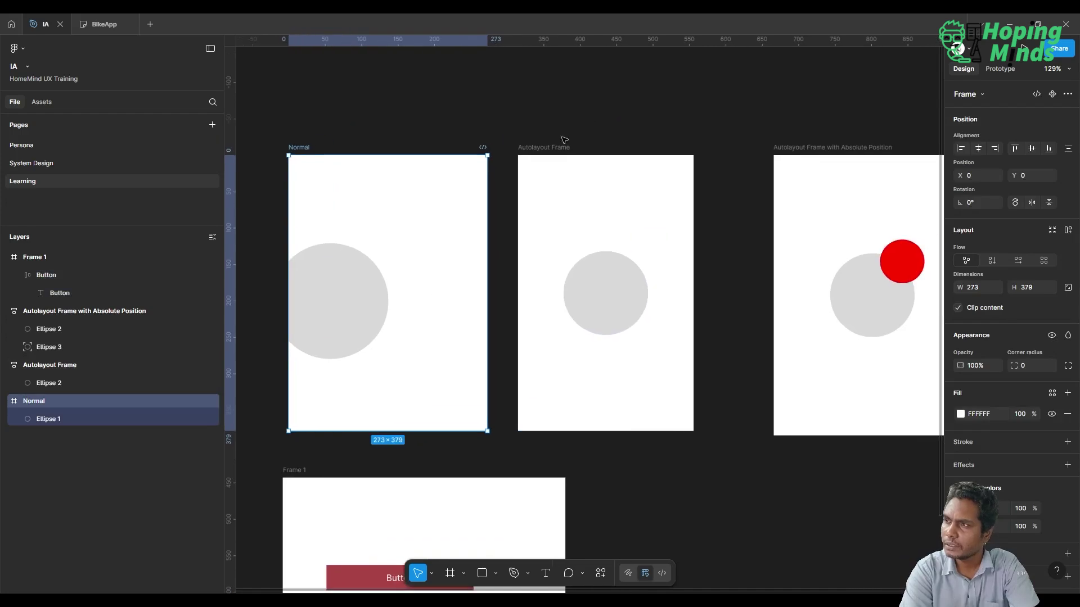
pyautogui.click(553, 148)
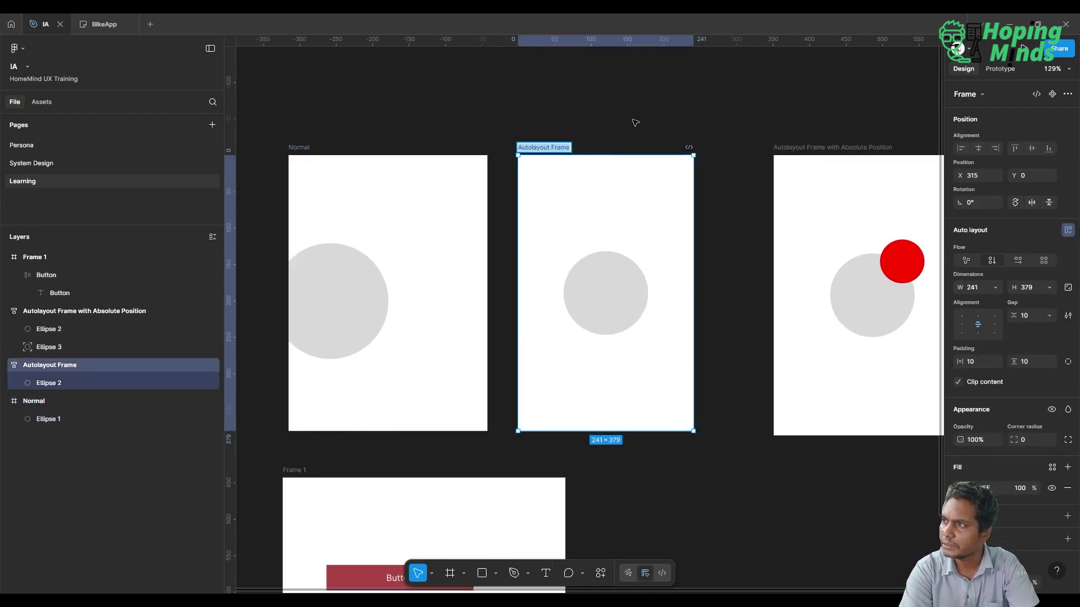
pyautogui.click(635, 123)
pyautogui.hscroll(2, 636, 123)
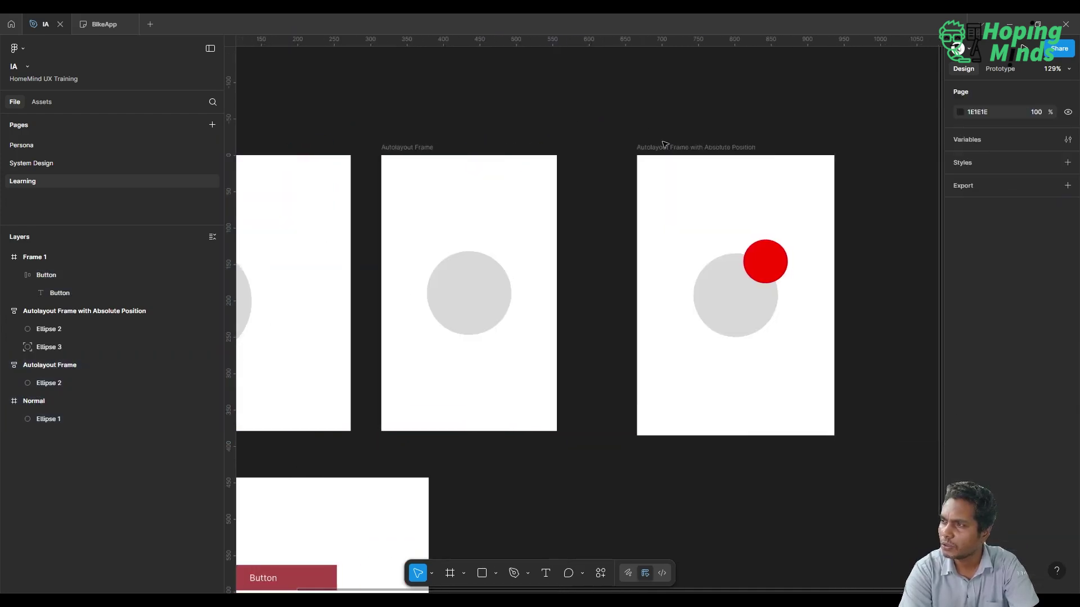
pyautogui.click(697, 148)
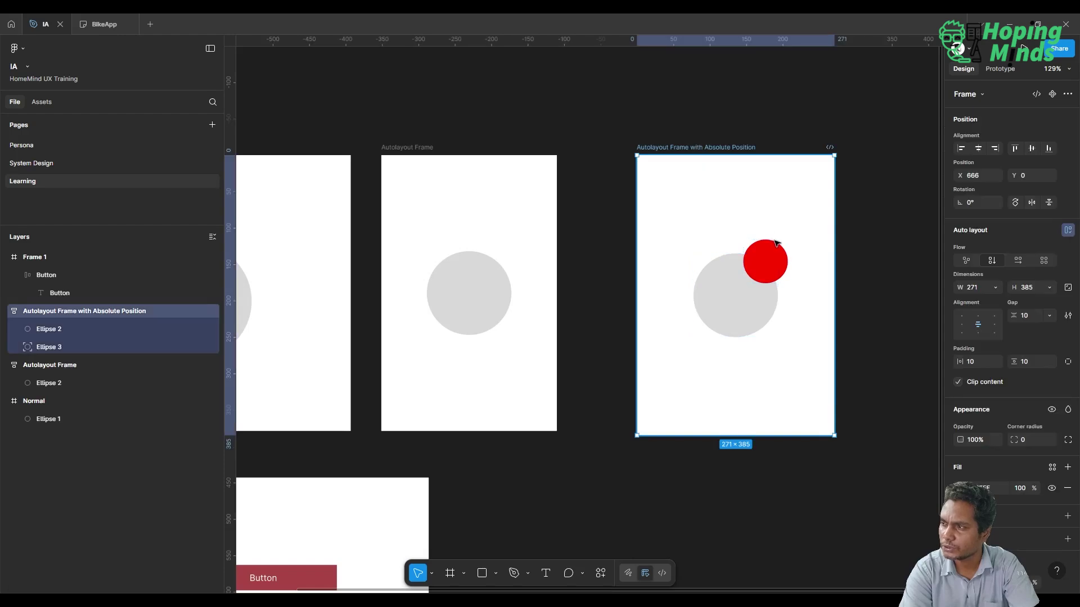
# Stretch the grey ellipse in the Autolayout Frame with Absolute Position vertically to about 116 × 143
pyautogui.click(719, 295)
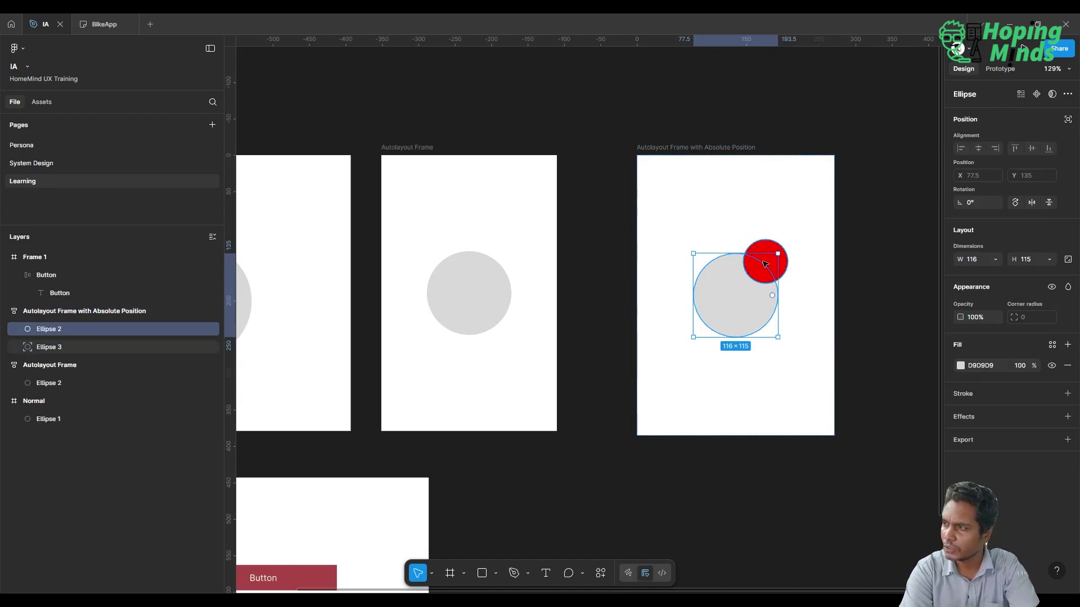
pyautogui.moveTo(771, 249); pyautogui.dragTo(771, 239)
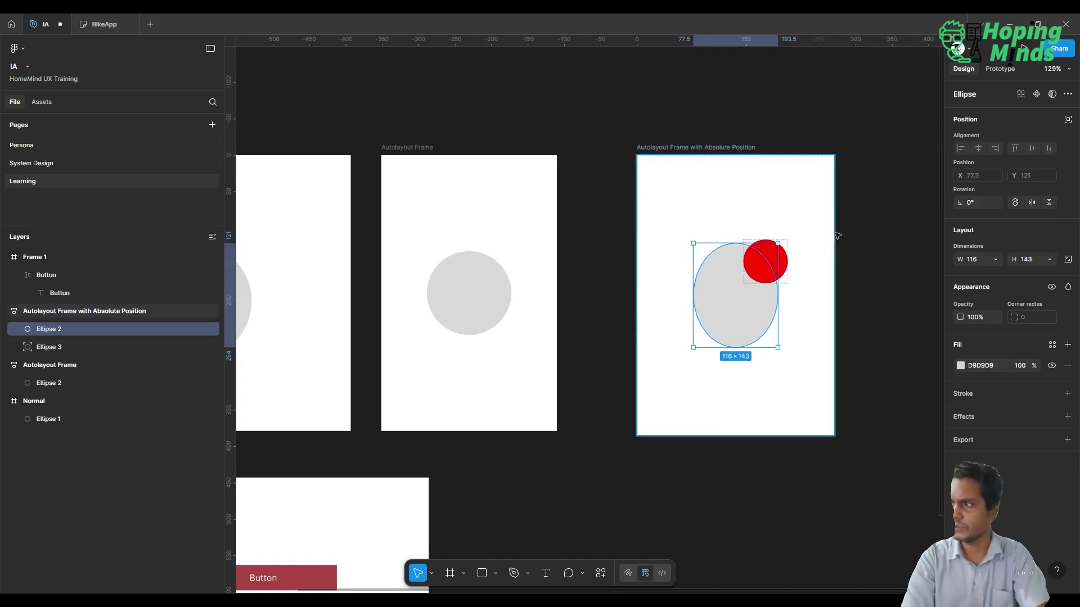
pyautogui.click(892, 273)
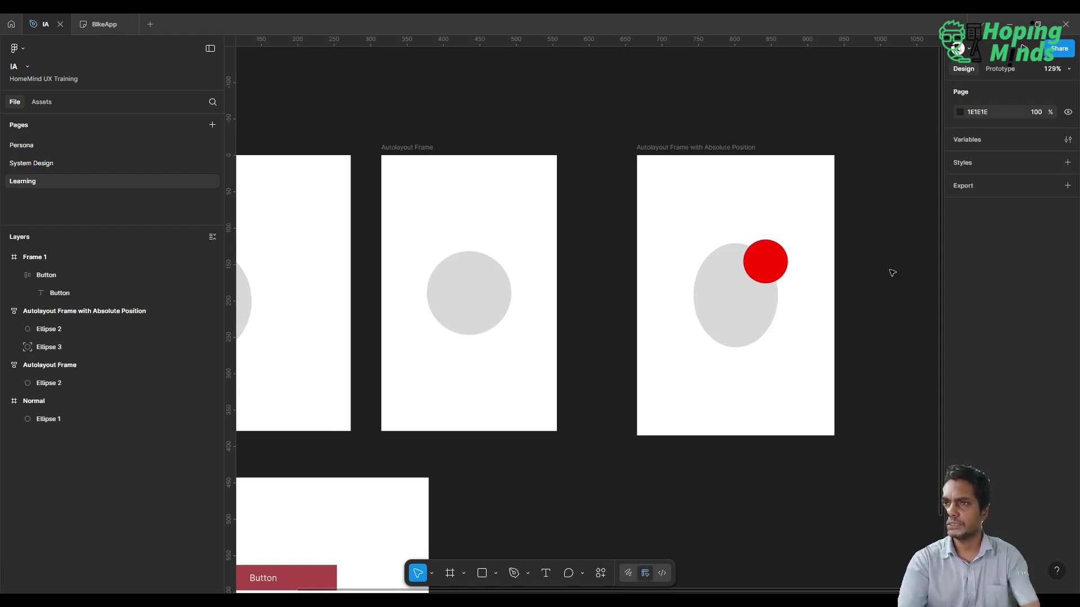
# Collapse the layers of Frame 1, Autolayout Frame with Absolute Position, Autolayout Frame and Normal
pyautogui.scroll(-5, 893, 273)
pyautogui.hscroll(3, 893, 273)
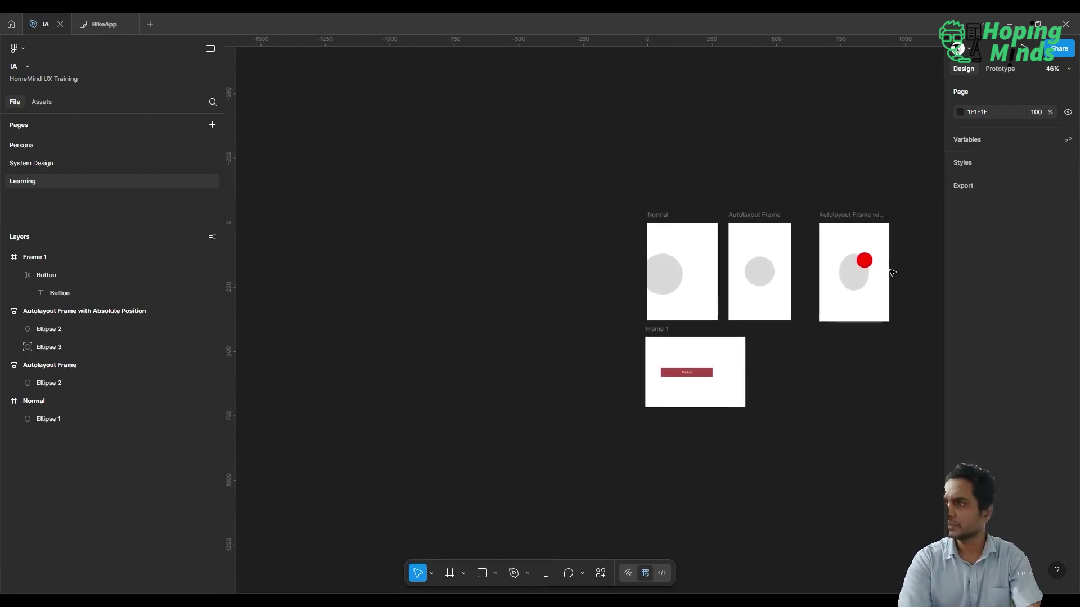
pyautogui.hscroll(-3, 892, 272)
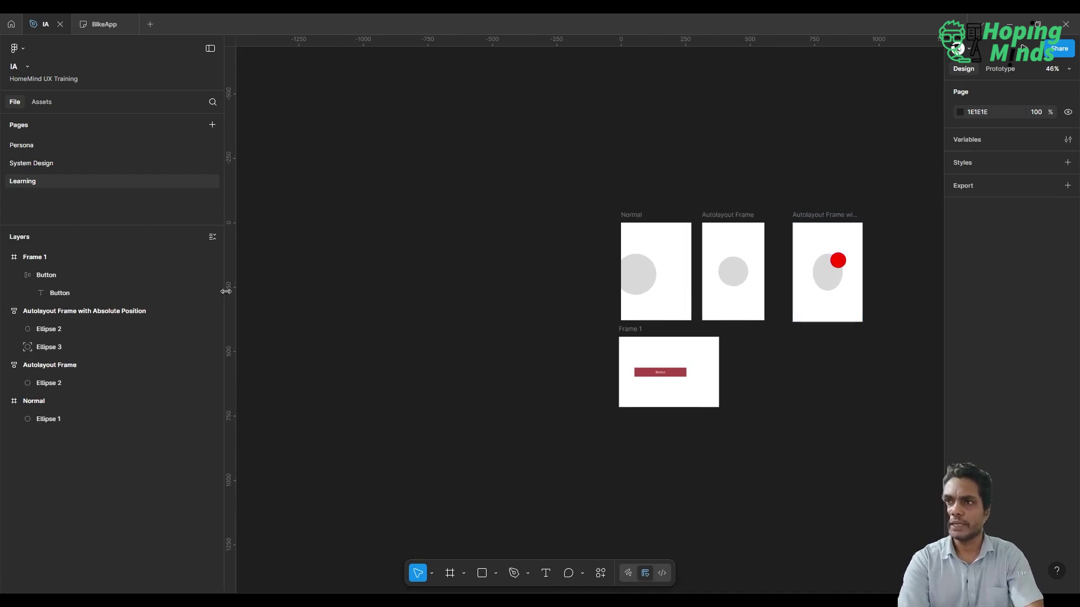
pyautogui.click(6, 258)
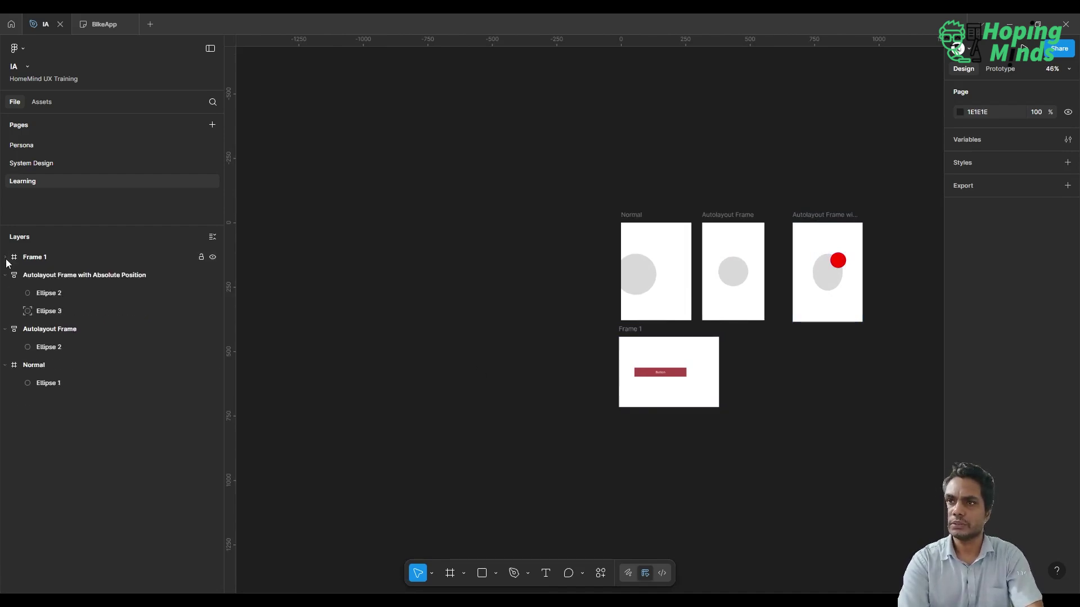
pyautogui.click(7, 275)
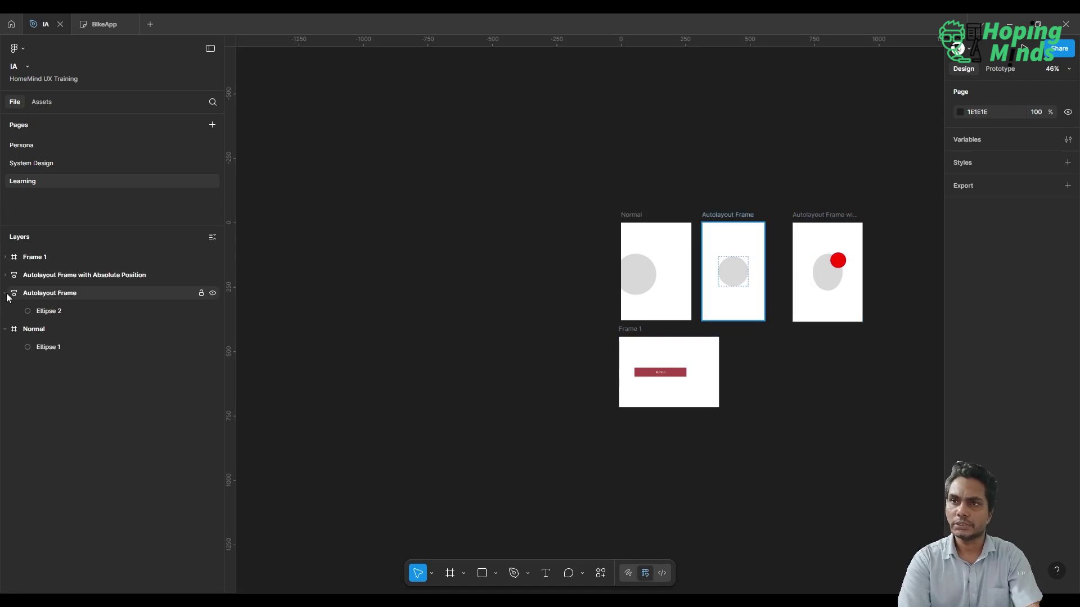
pyautogui.click(6, 293)
pyautogui.click(6, 312)
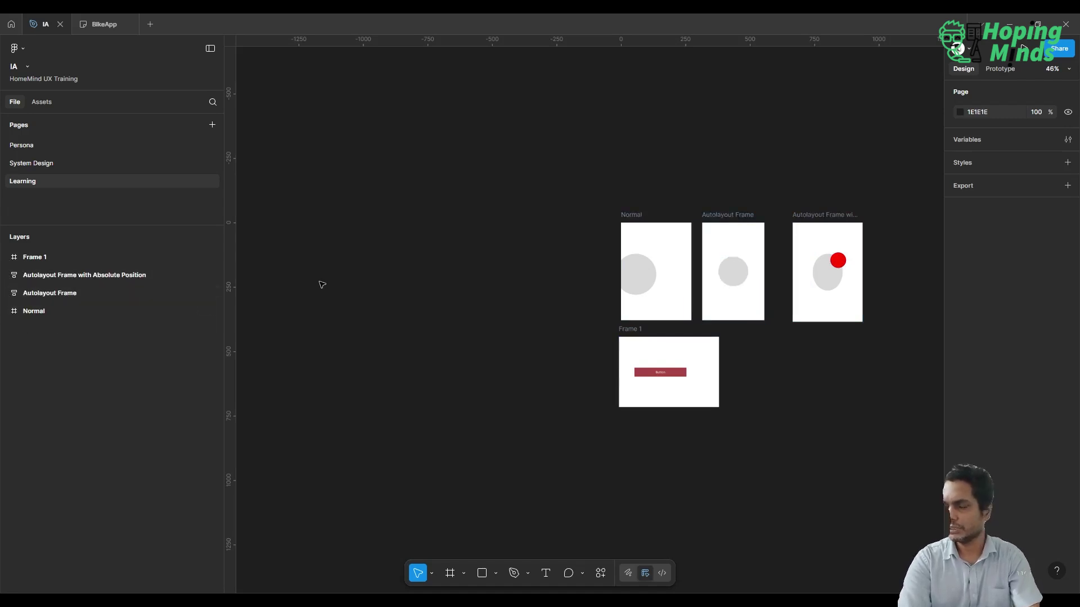
# Add an iPhone 16 preset frame and move it to X 1494, Y 0, clear of the existing frames
pyautogui.click(450, 574)
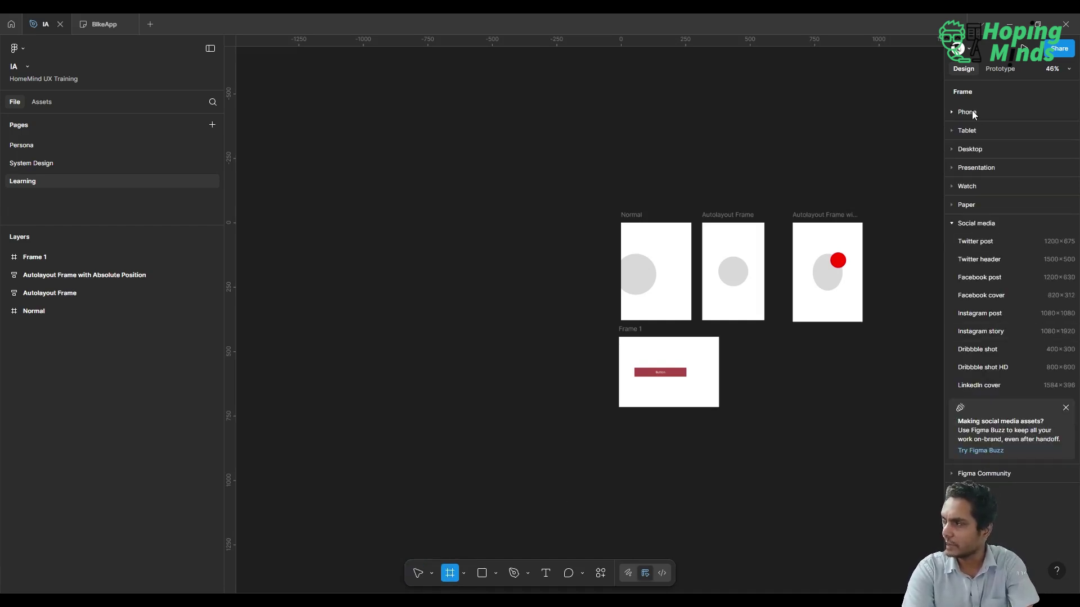
pyautogui.click(952, 113)
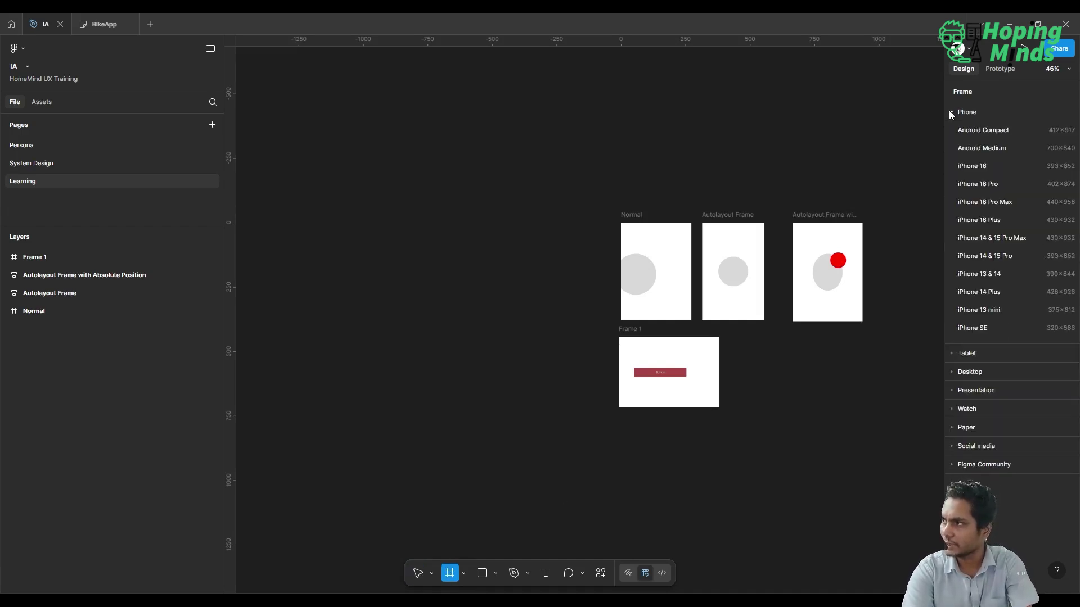
pyautogui.click(985, 163)
pyautogui.scroll(-1, 772, 158)
pyautogui.hscroll(5, 772, 158)
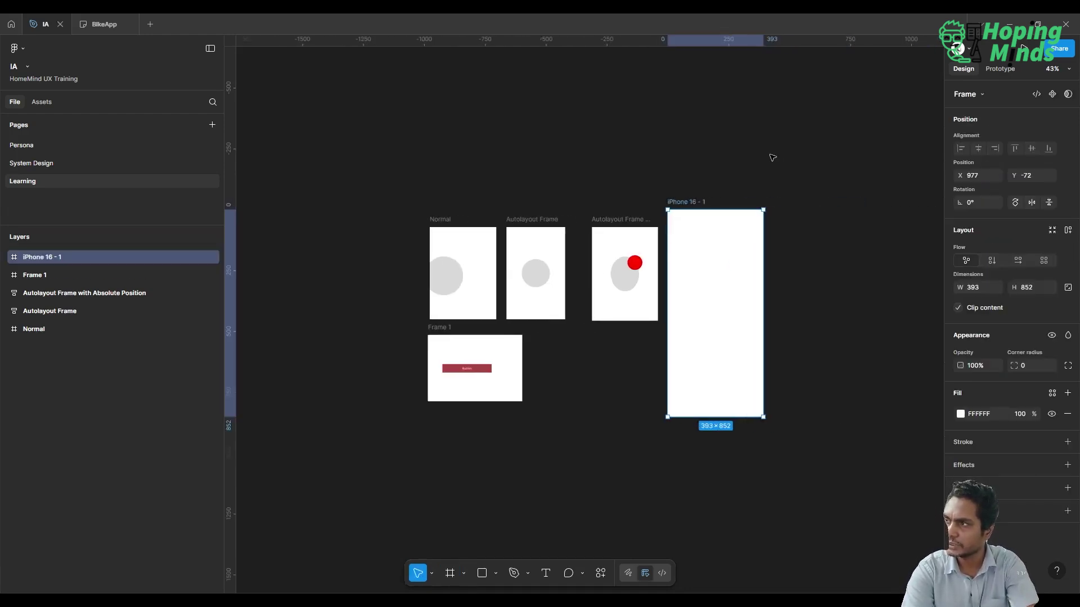
pyautogui.click(772, 158)
pyautogui.moveTo(508, 203); pyautogui.dragTo(634, 221)
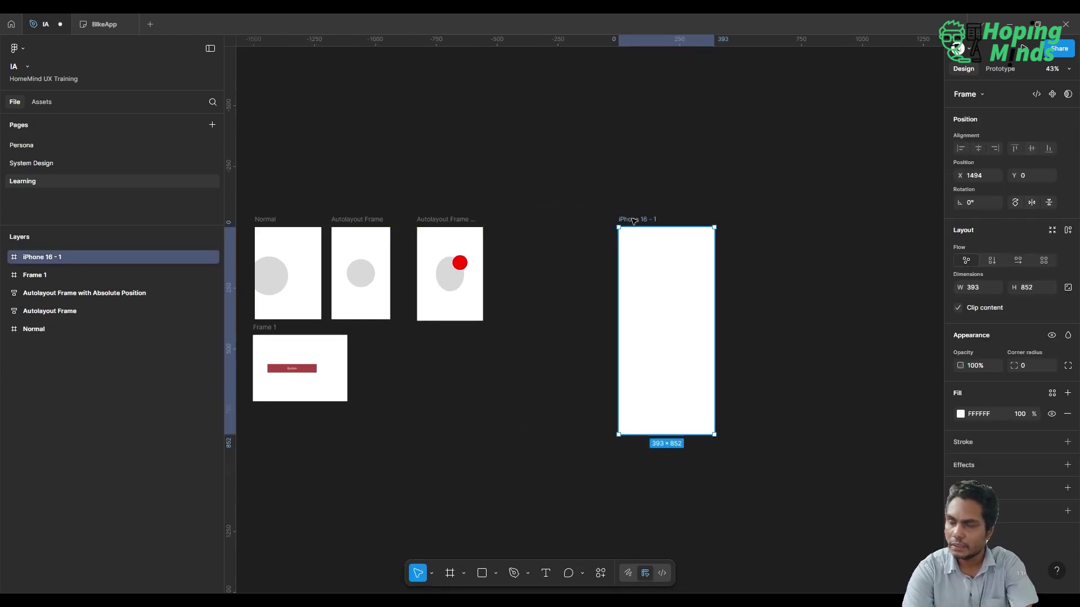
# Rename the new iPhone 16 frame as Home
pyautogui.doubleClick(40, 257)
pyautogui.write('Home')
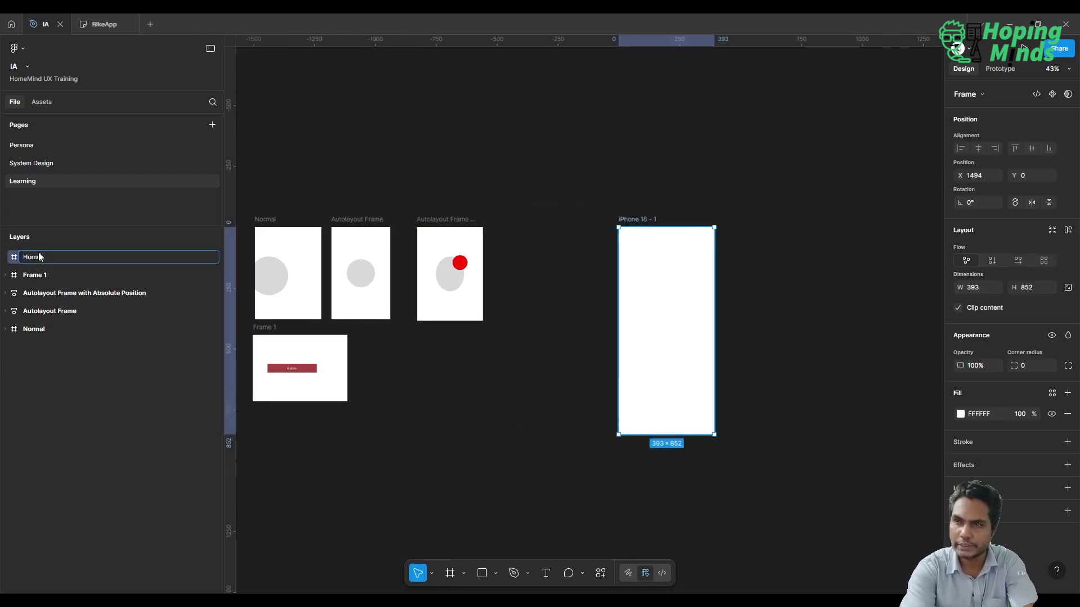
pyautogui.press('Return')
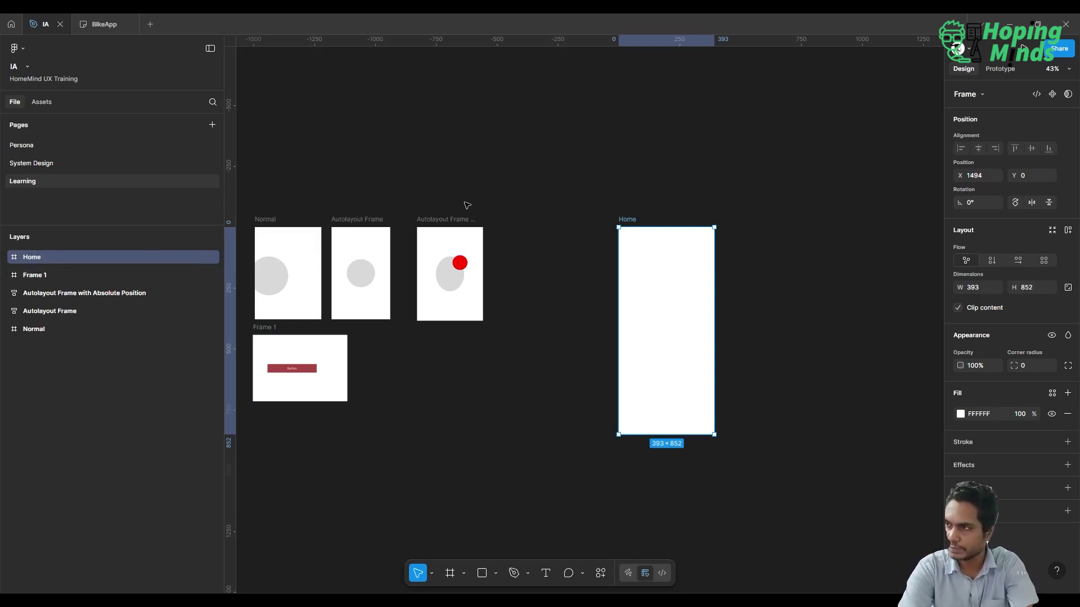
# Draw a frame about 162 × 72 near the upper edge of the Home frame and name it Header
pyautogui.scroll(5, 643, 258)
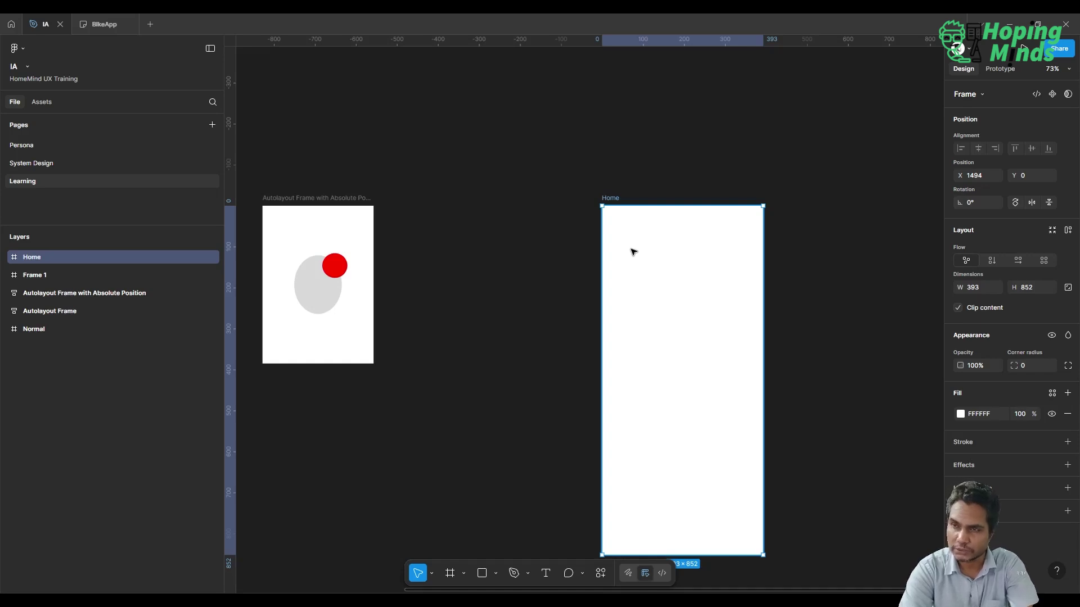
pyautogui.press('t')
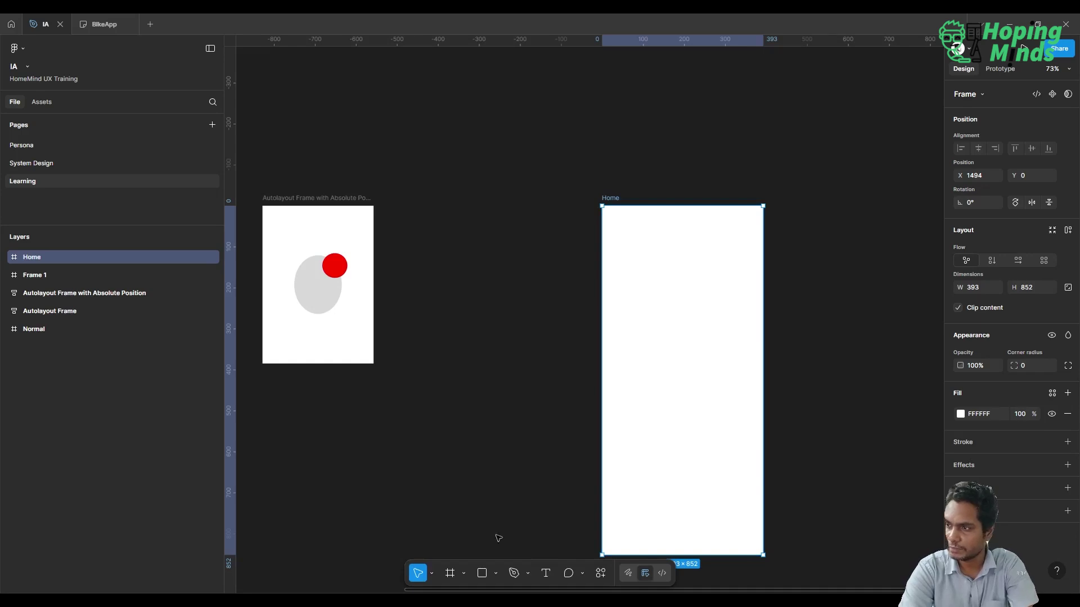
pyautogui.click(450, 573)
pyautogui.moveTo(625, 239); pyautogui.dragTo(691, 268)
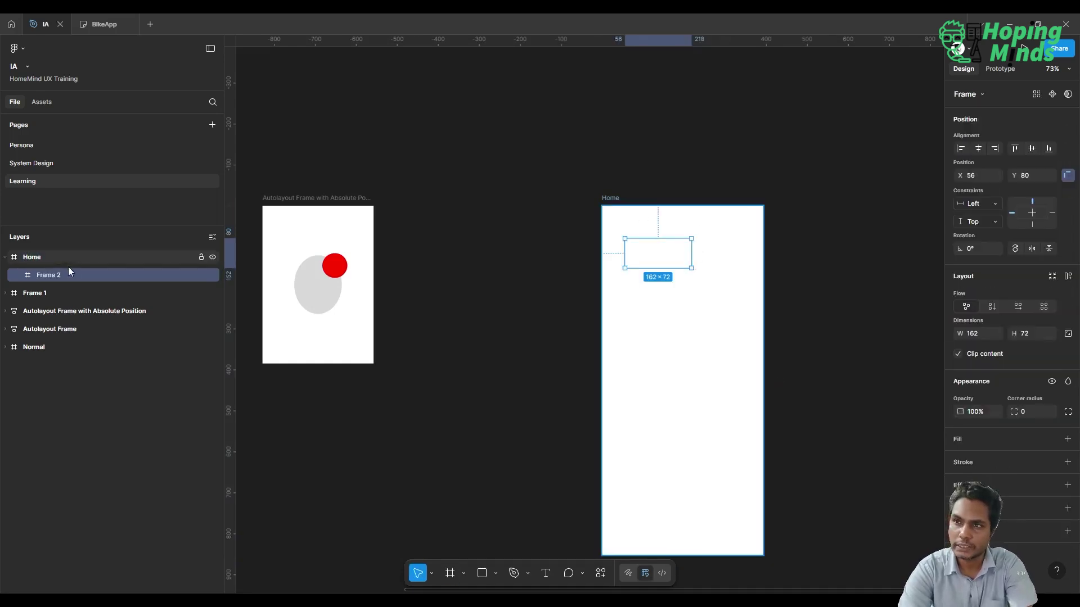
pyautogui.doubleClick(54, 274)
pyautogui.write('Header')
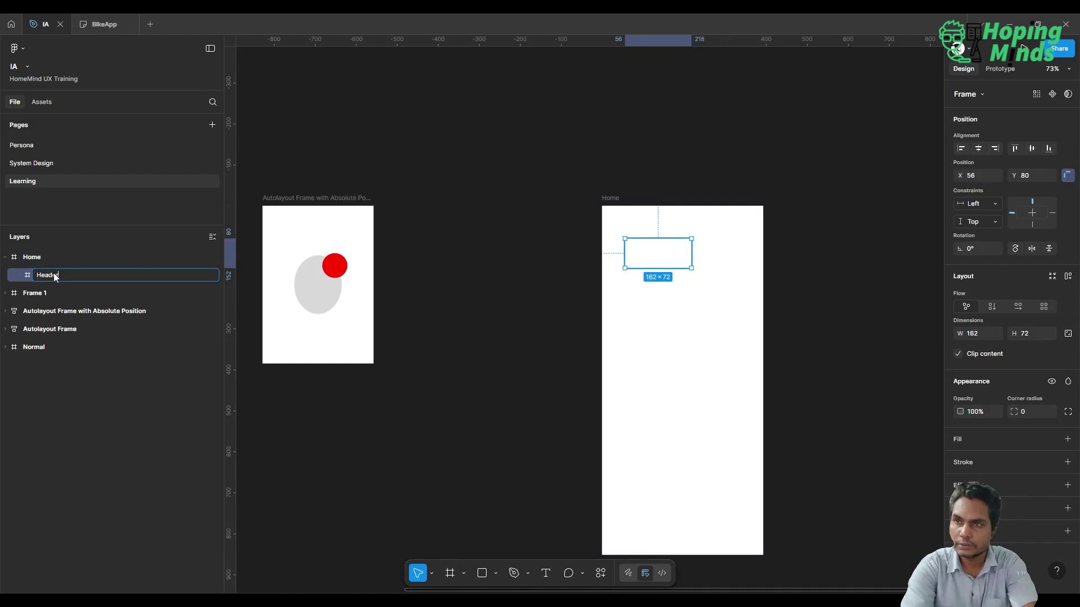
pyautogui.press('Return')
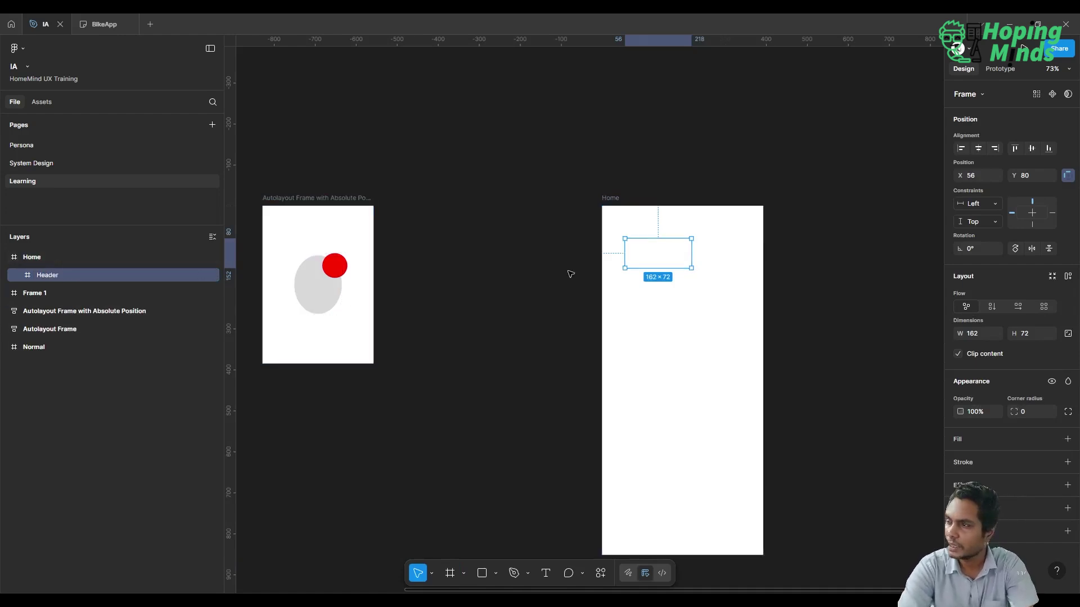
# Add auto layout to the Header frame and give it a very dark grey fill
pyautogui.hotkey('shift', 'a')
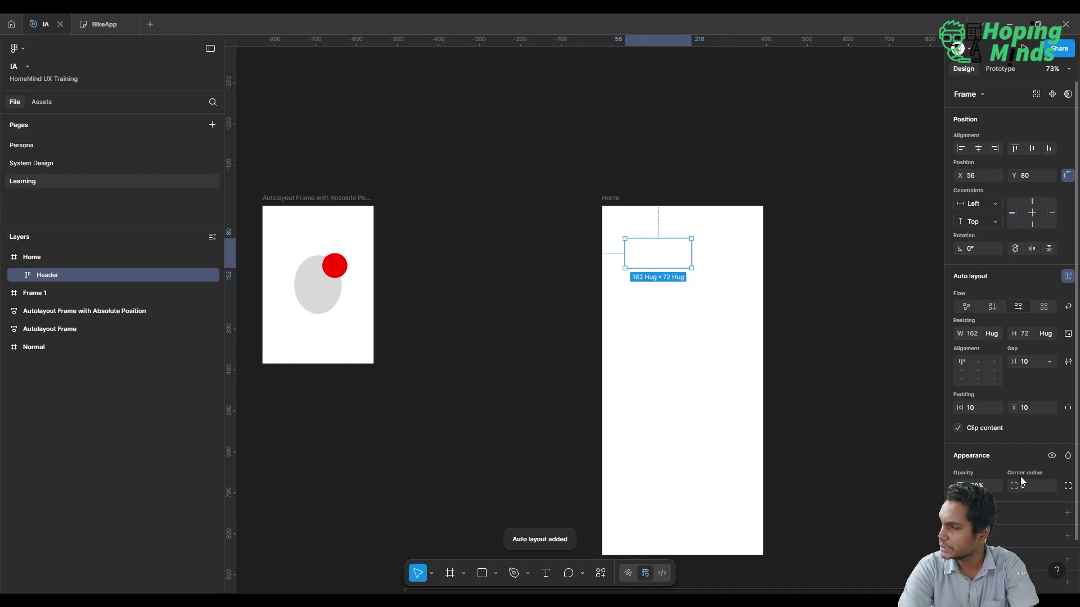
pyautogui.click(1064, 516)
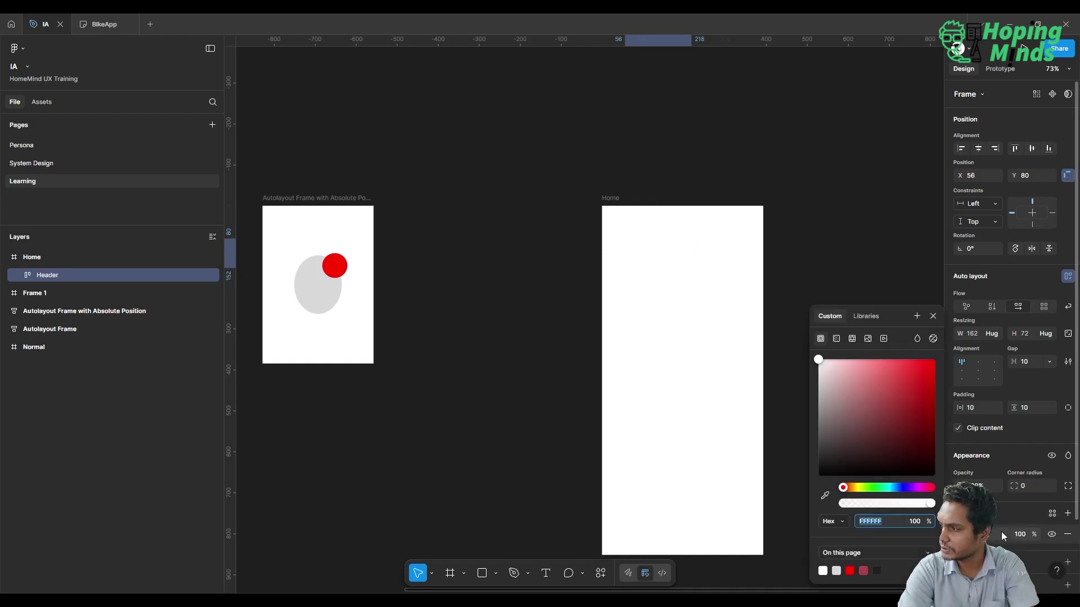
pyautogui.click(1000, 533)
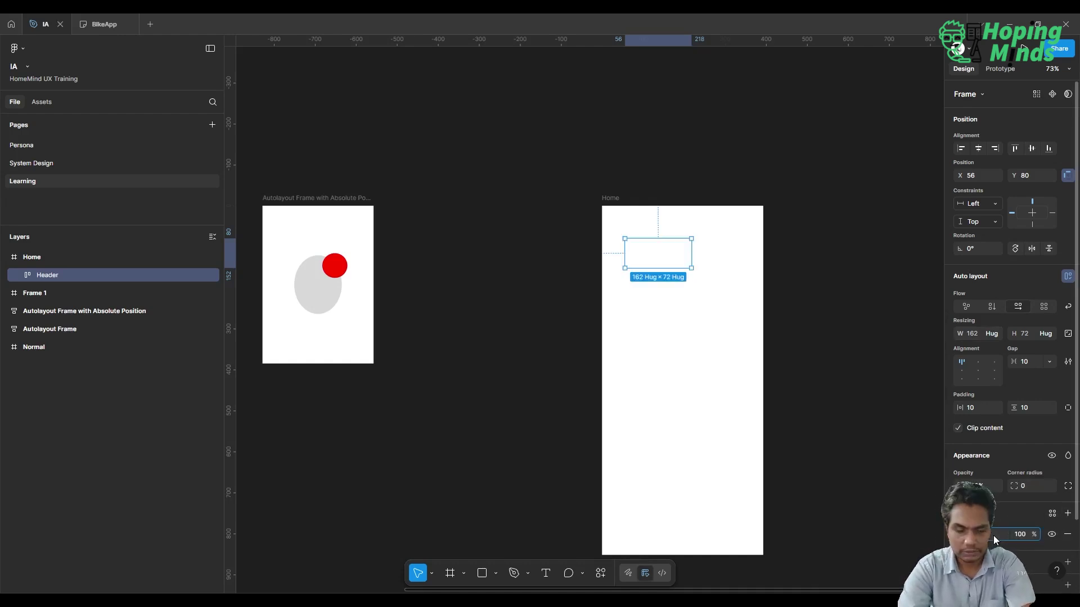
pyautogui.press('Return')
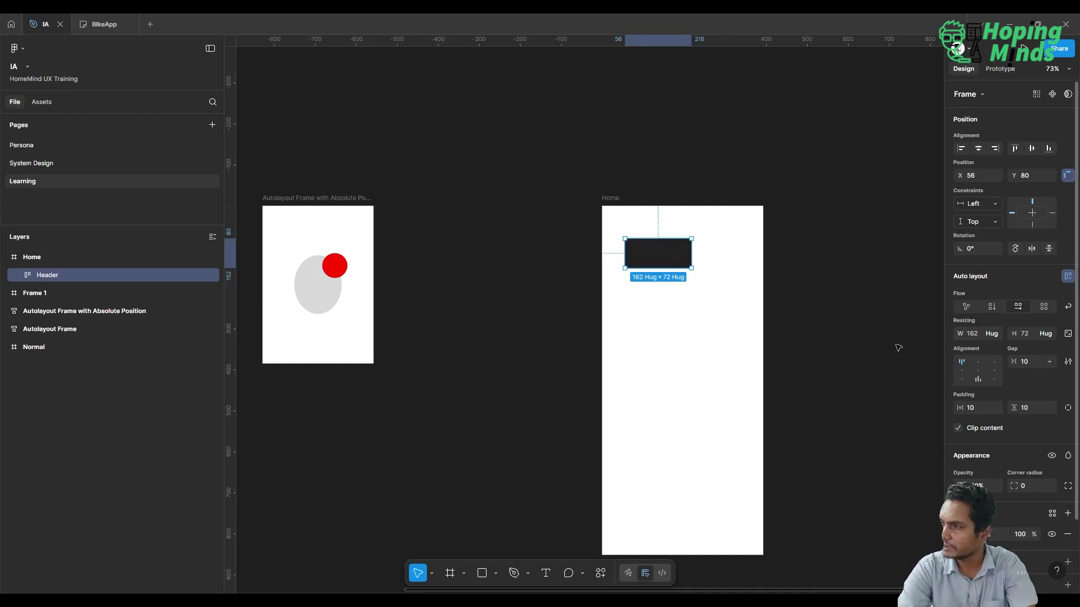
# Add auto layout to the Home frame that contains the Header
pyautogui.click(639, 168)
pyautogui.click(615, 200)
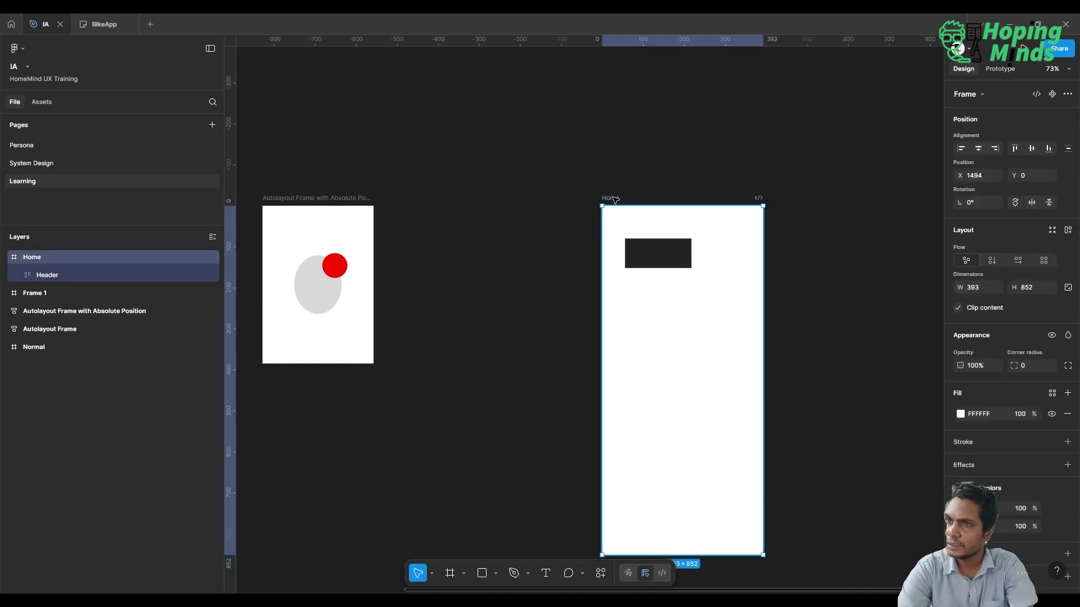
pyautogui.click(664, 254)
pyautogui.click(609, 198)
pyautogui.hotkey('shift', 'a')
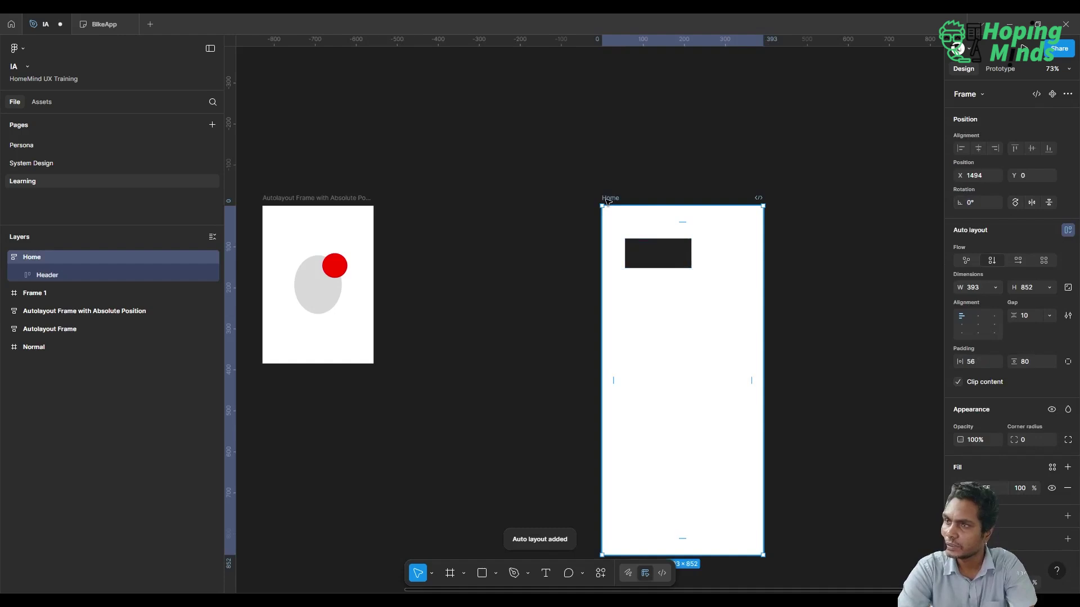
# Set the Header frame's width to Fill container
pyautogui.click(62, 275)
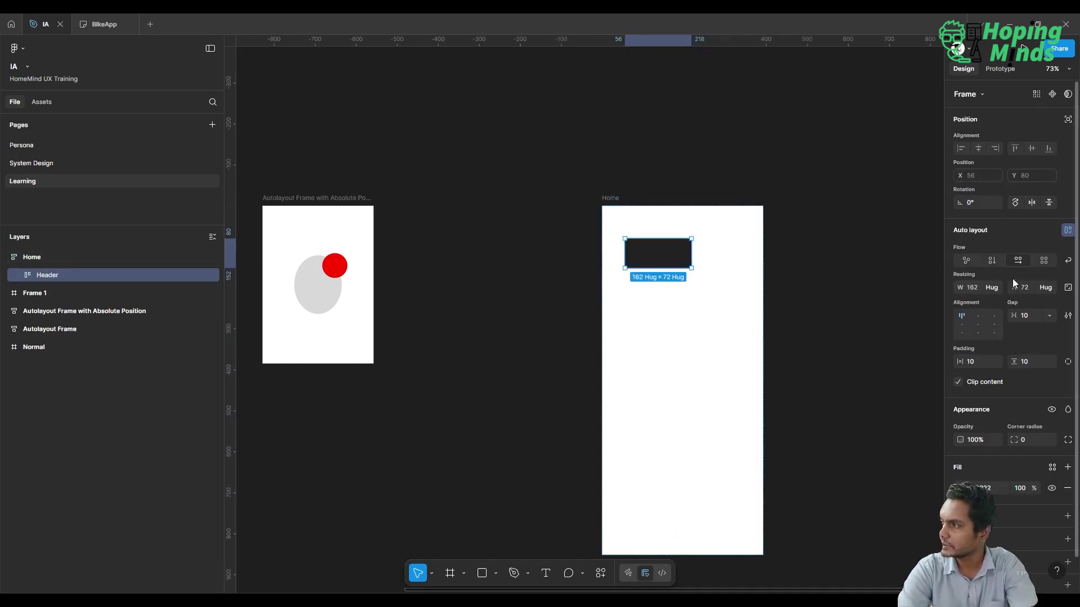
pyautogui.click(996, 288)
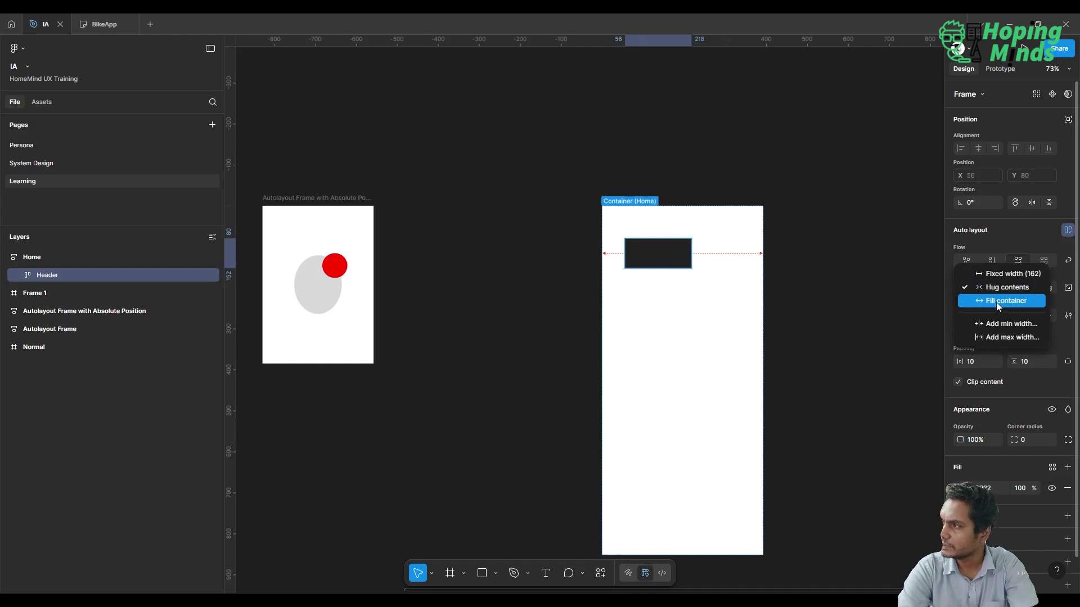
pyautogui.click(996, 301)
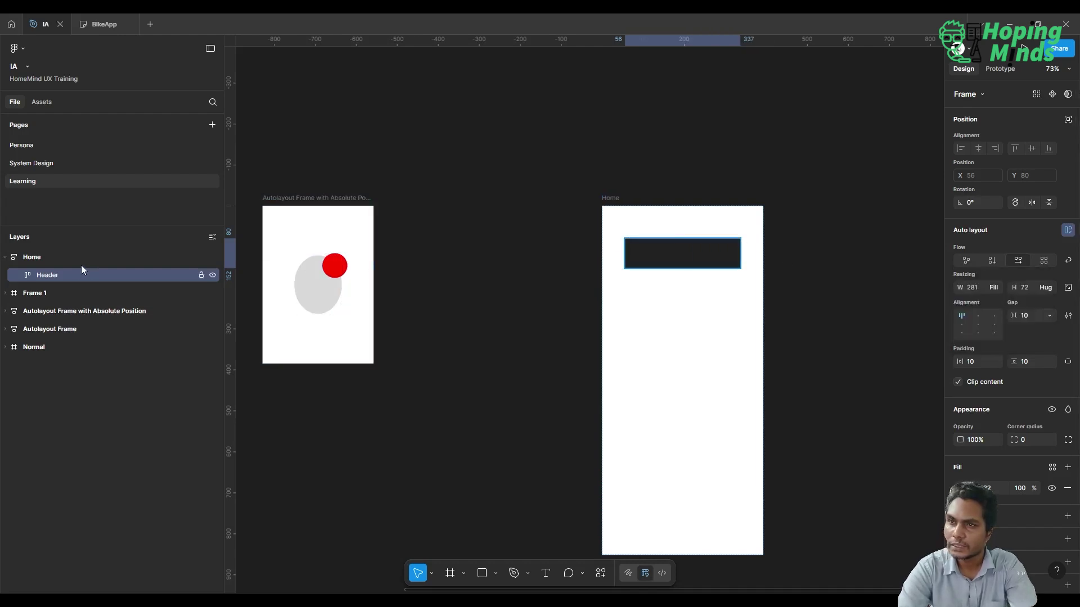
# Set the Home frame's horizontal and vertical auto layout padding to 0
pyautogui.click(65, 256)
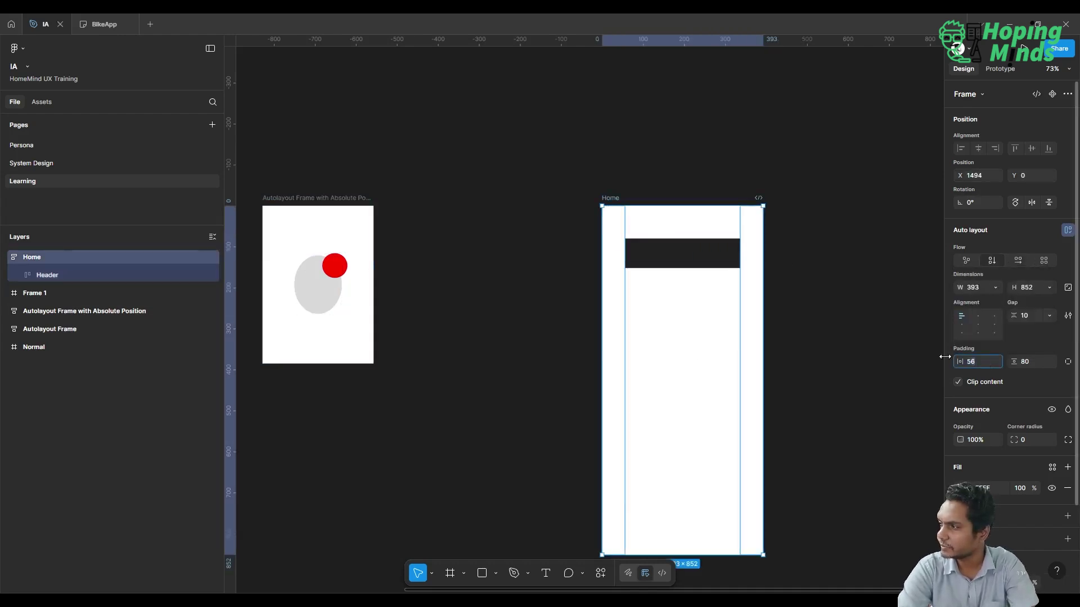
pyautogui.write('0')
pyautogui.press('Tab')
pyautogui.write('0')
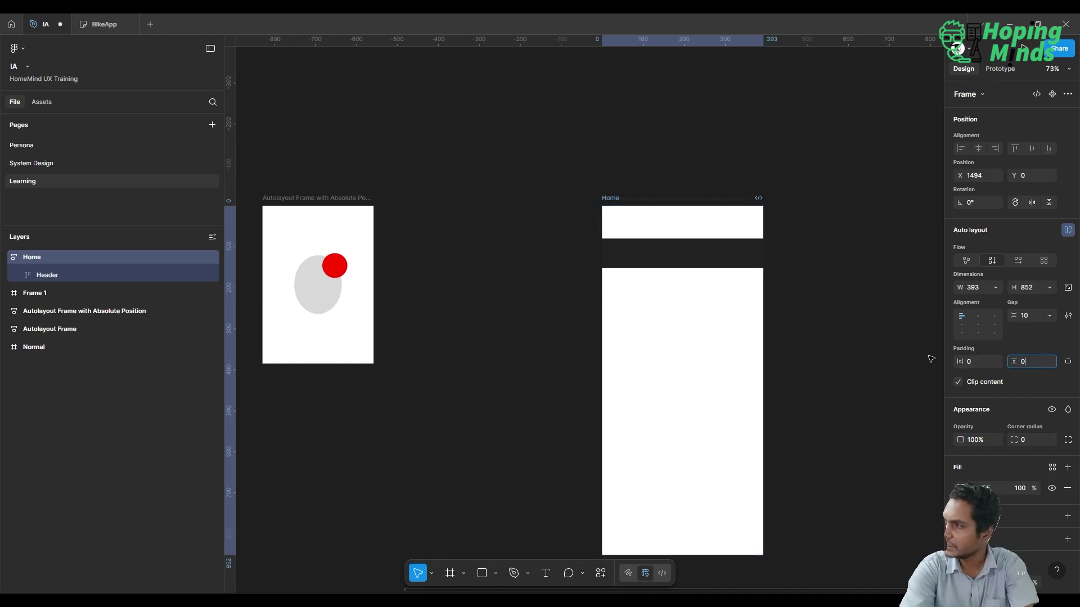
pyautogui.press('Return')
pyautogui.click(856, 255)
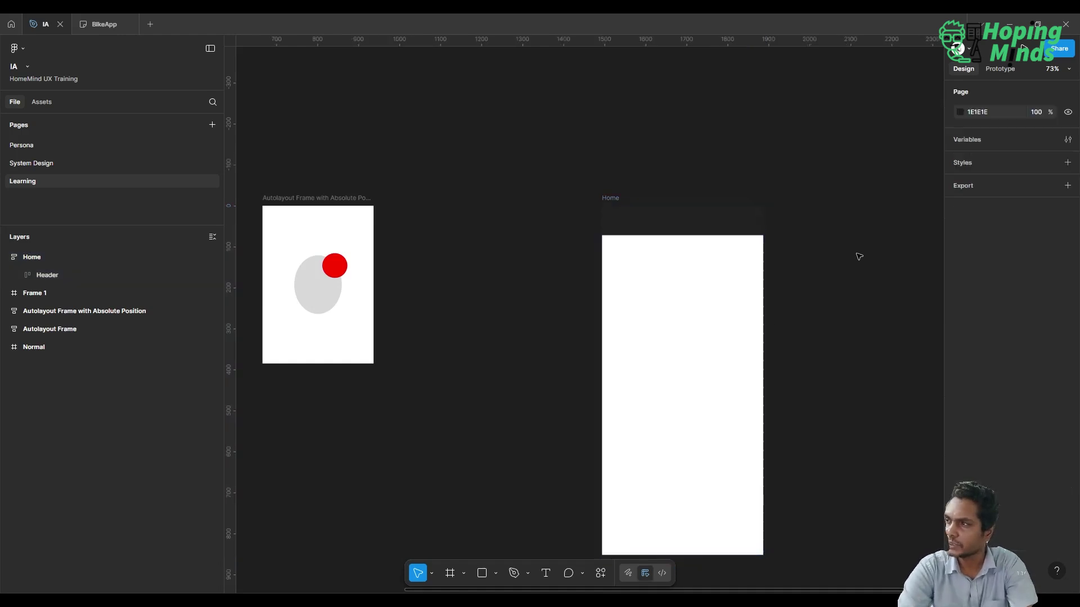
# Duplicate the Header frame inside Home and rename the copy body
pyautogui.click(702, 225)
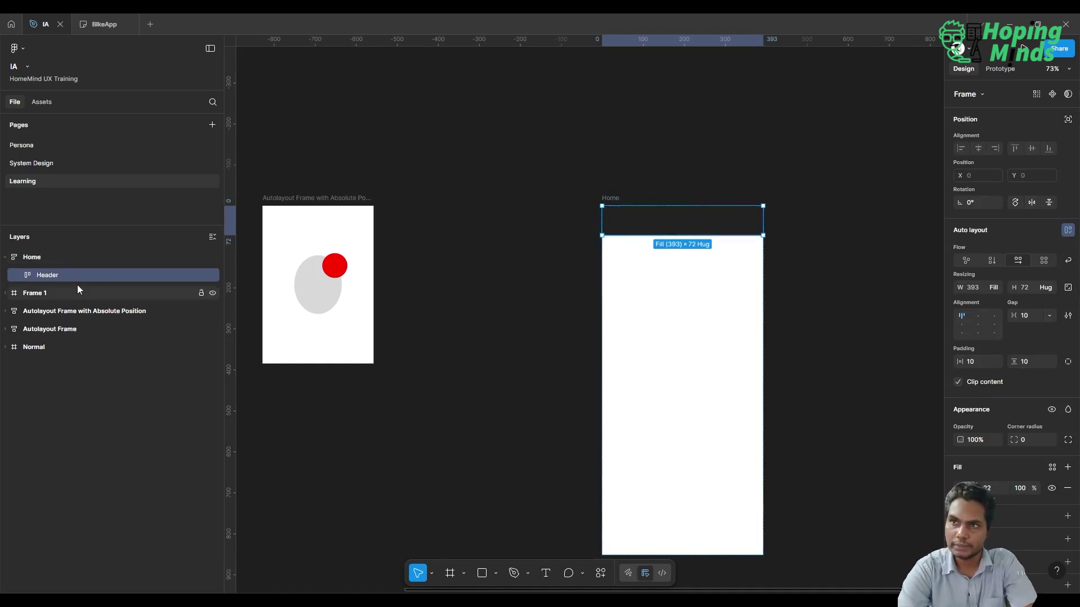
pyautogui.hotkey('ctrl', 'd')
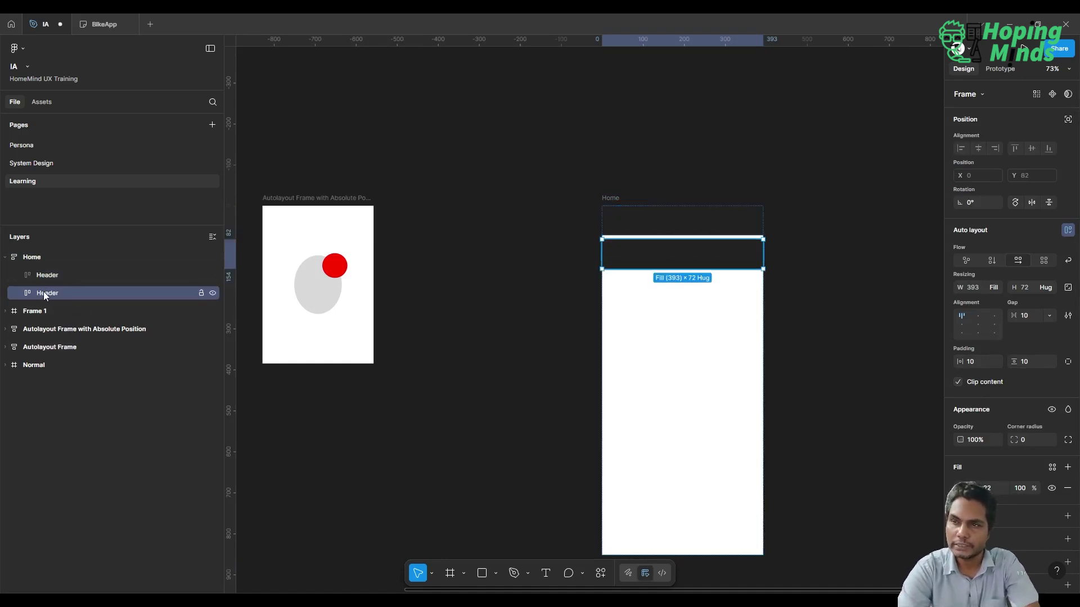
pyautogui.doubleClick(43, 292)
pyautogui.write('body')
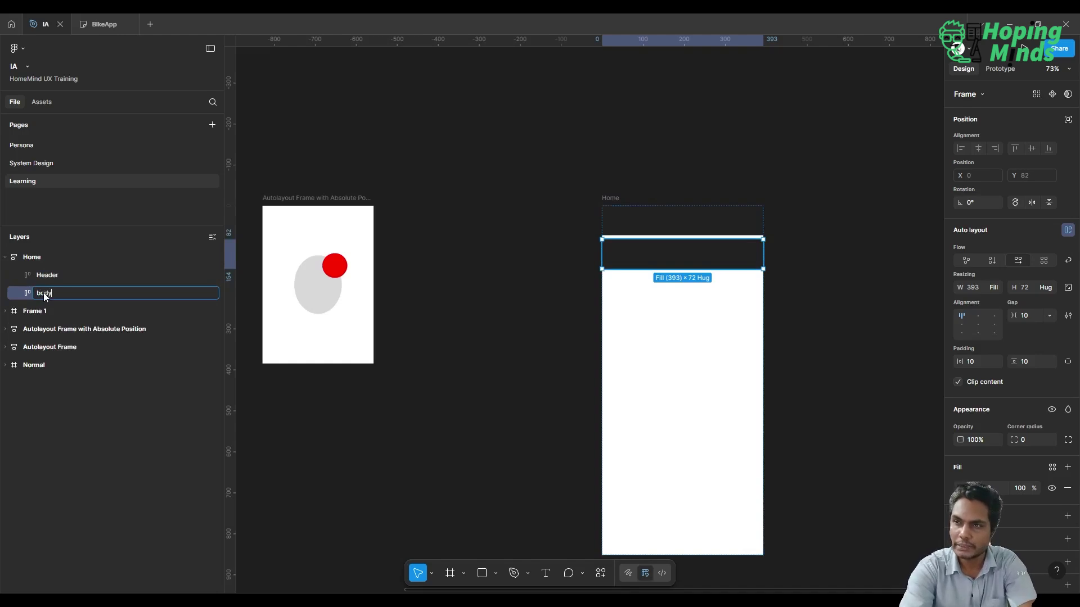
pyautogui.press('Return')
pyautogui.click(43, 263)
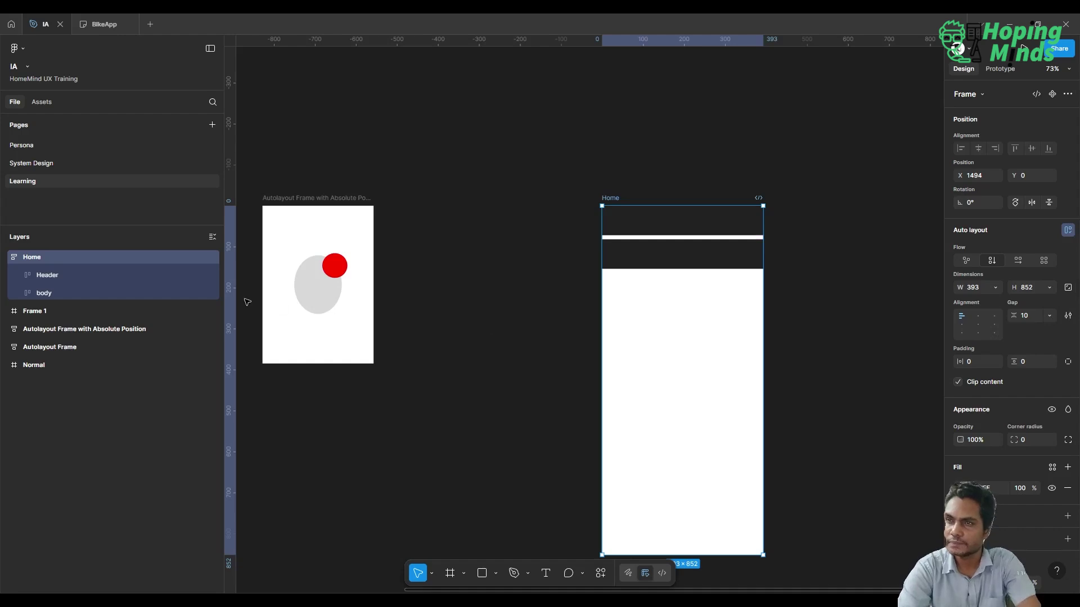
# Set the body frame's height to Fill container
pyautogui.click(641, 260)
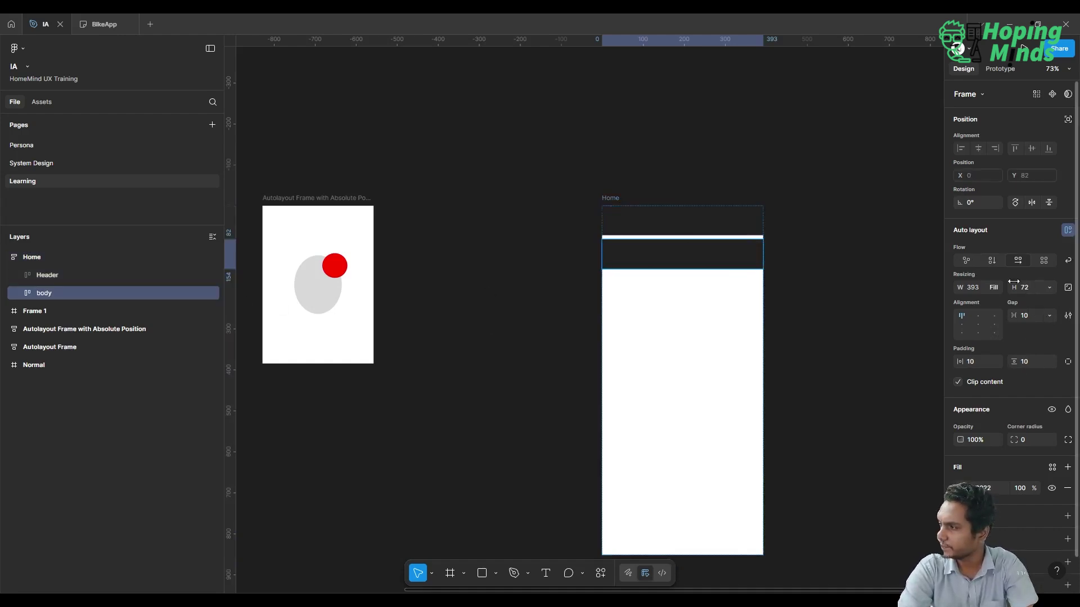
pyautogui.click(1049, 287)
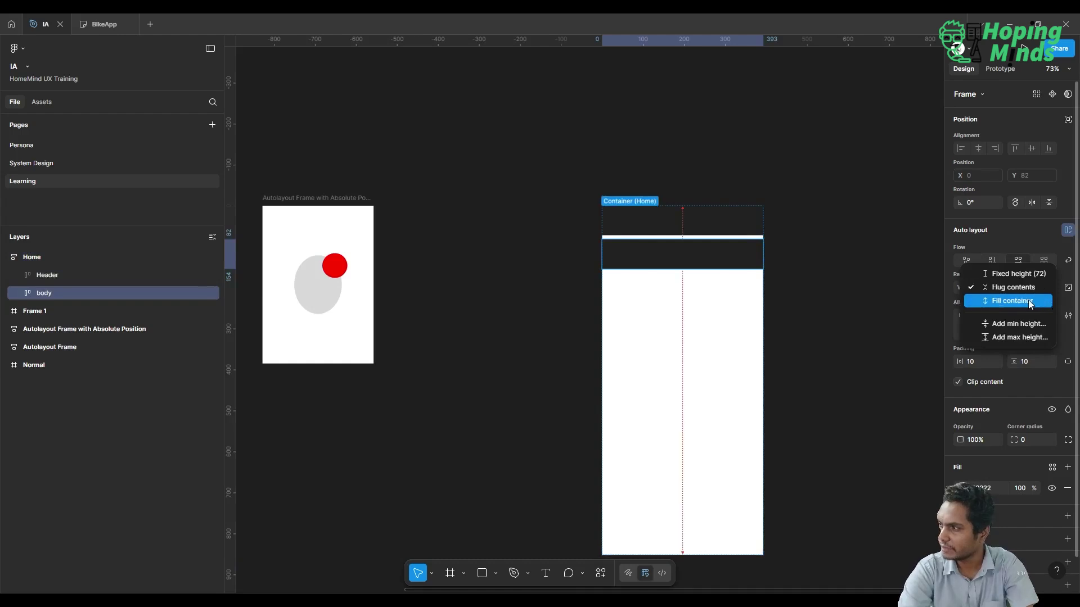
pyautogui.click(836, 261)
pyautogui.click(837, 262)
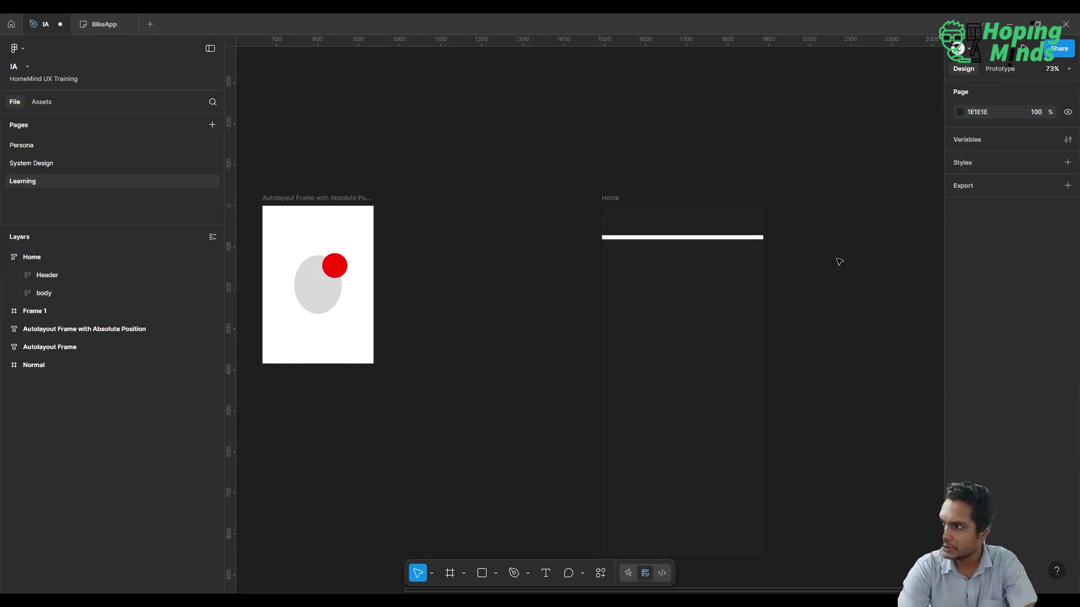
# Duplicate the Header frame again and give the copy a red fill (f00)
pyautogui.scroll(-1, 839, 262)
pyautogui.click(658, 182)
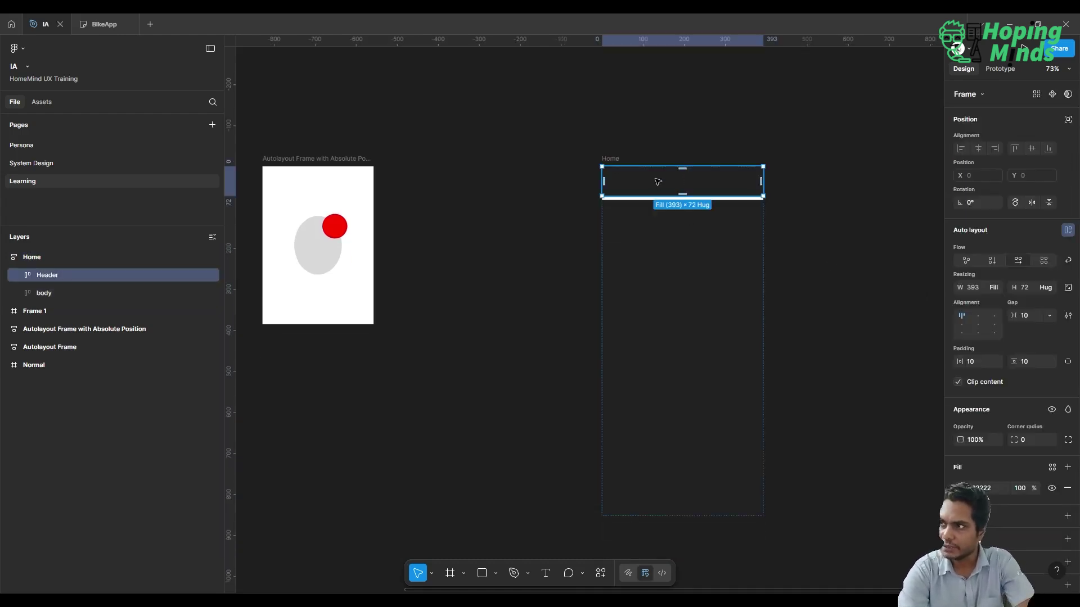
pyautogui.hotkey('ctrl', 'd')
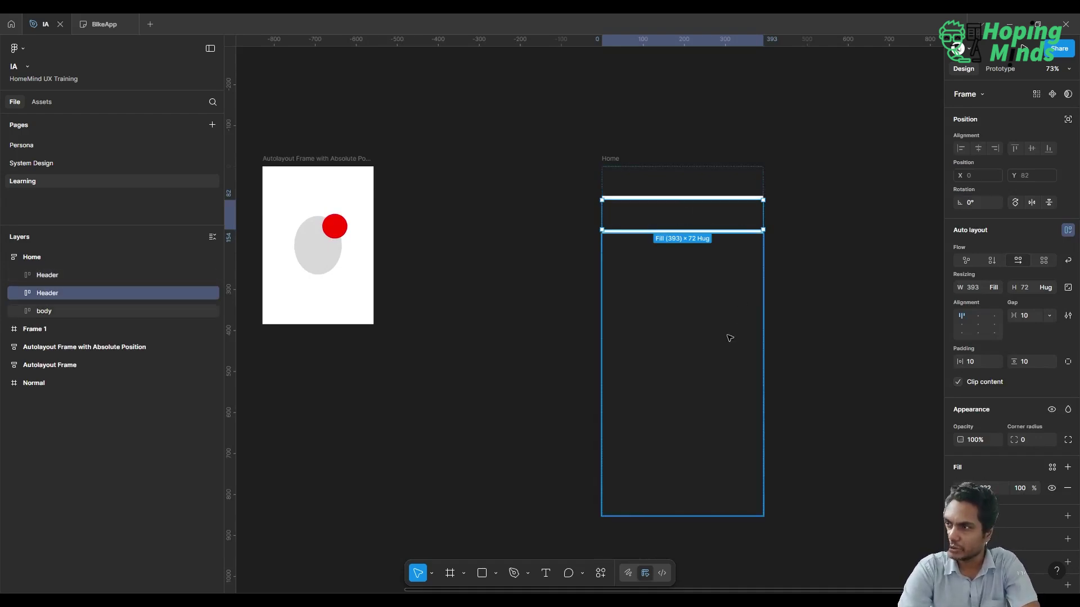
pyautogui.click(996, 488)
pyautogui.write('f00')
pyautogui.press('Return')
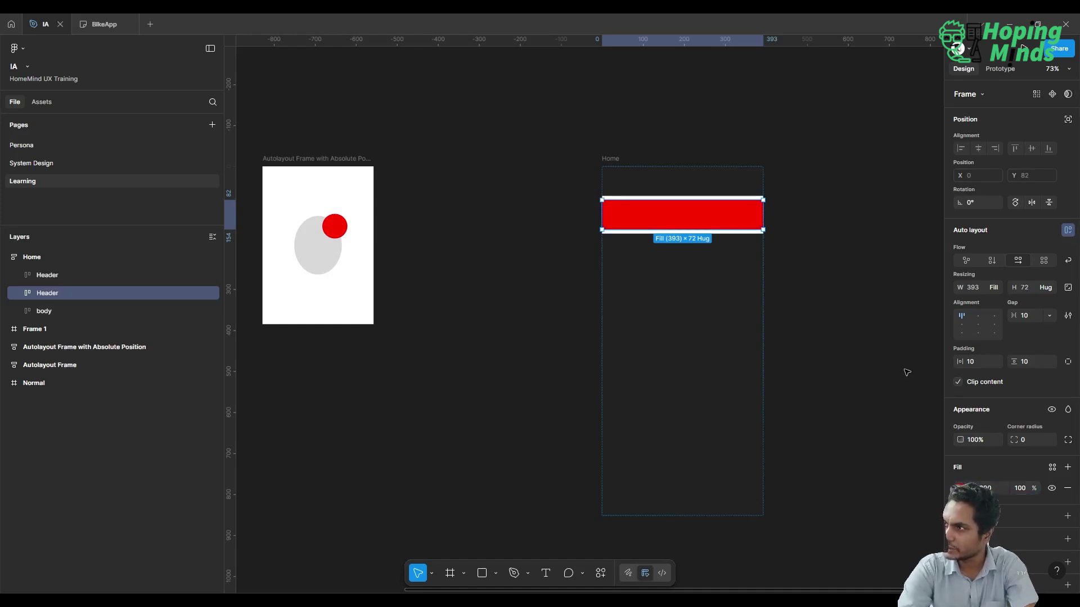
# Switch the red Header copy to absolute position and align it to the bottom of the Home frame
pyautogui.click(1068, 119)
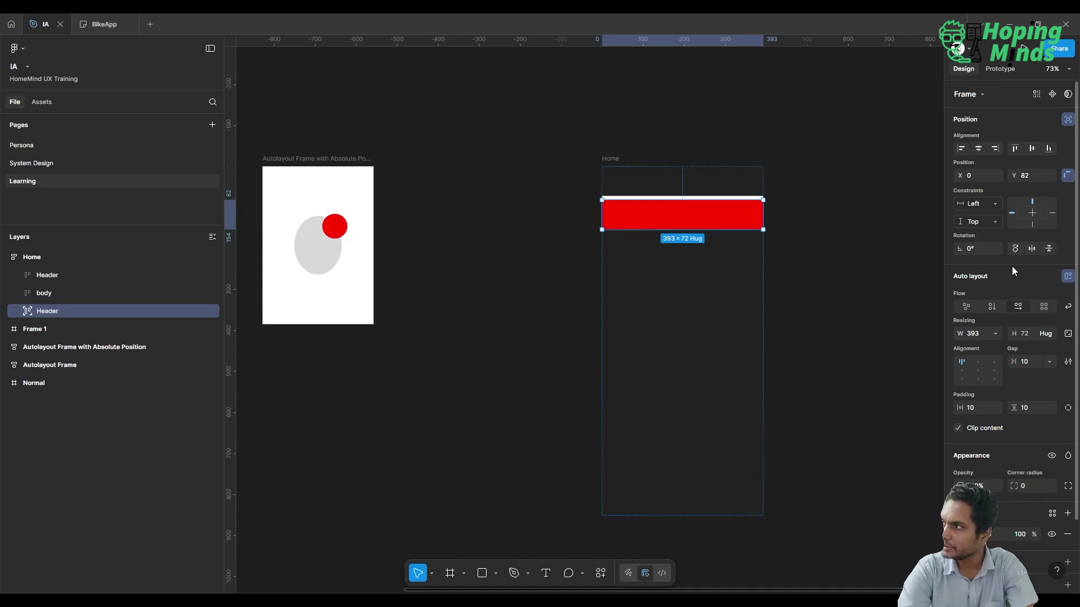
pyautogui.click(1047, 150)
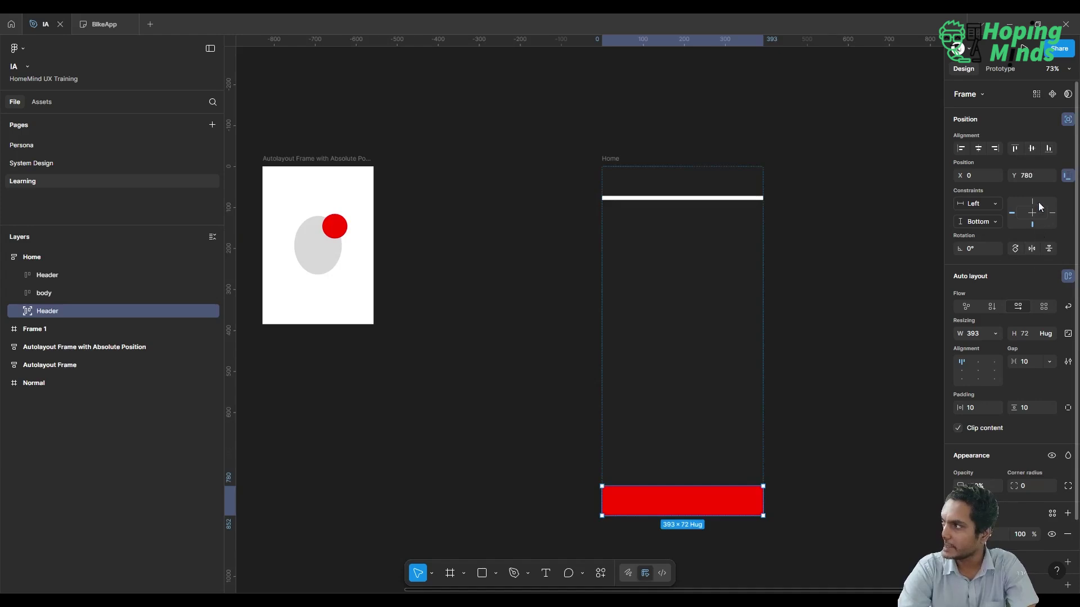
# Set the red frame's Y position to 760 and narrow it evenly from both sides to 345 wide
pyautogui.click(1035, 179)
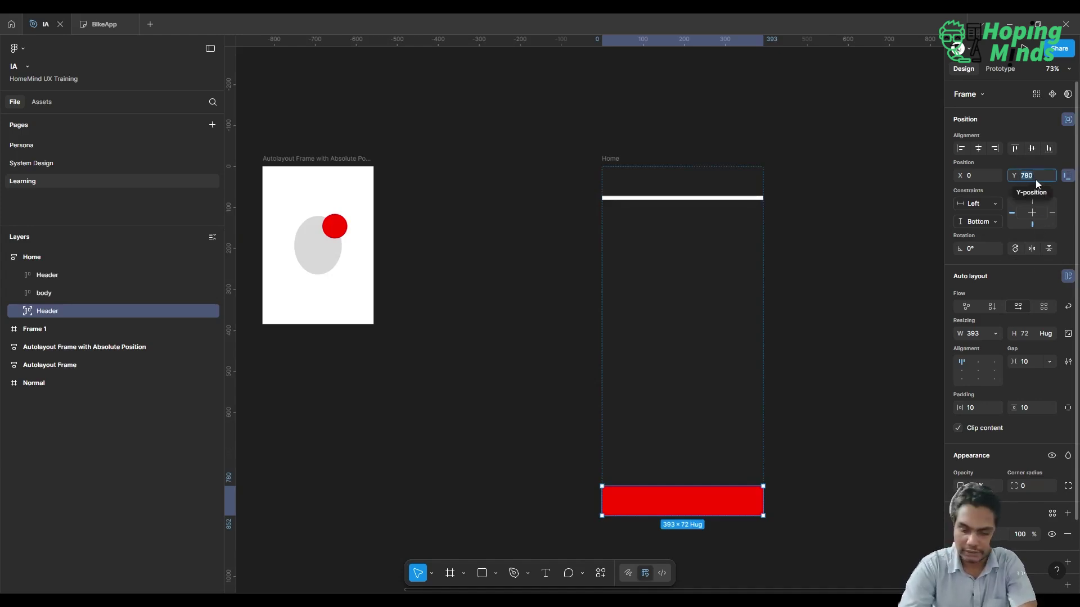
pyautogui.write('760')
pyautogui.press('Return')
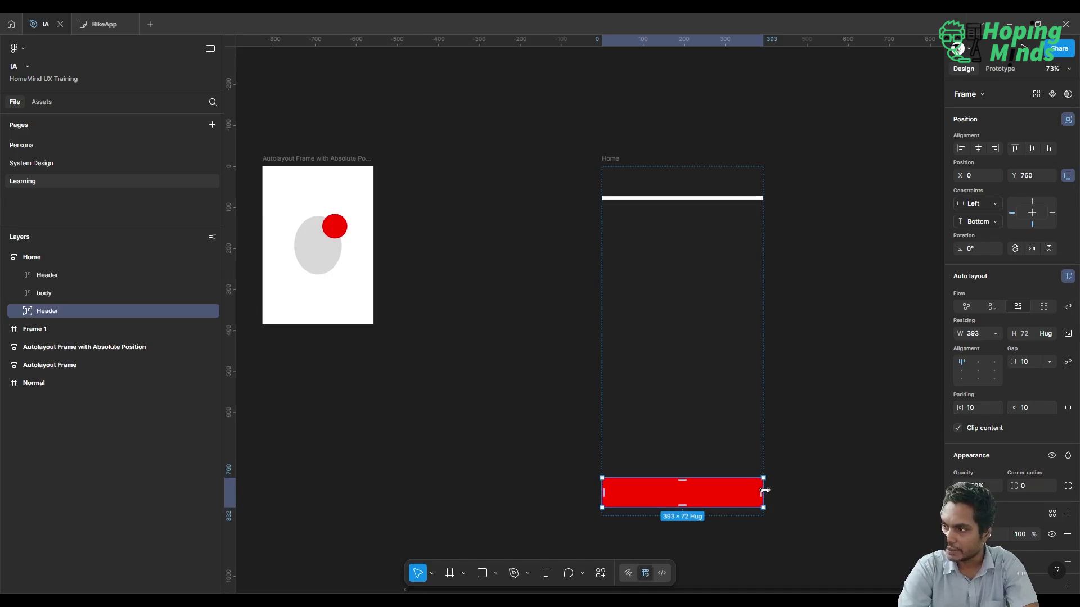
pyautogui.moveTo(763, 490); pyautogui.dragTo(754, 490)
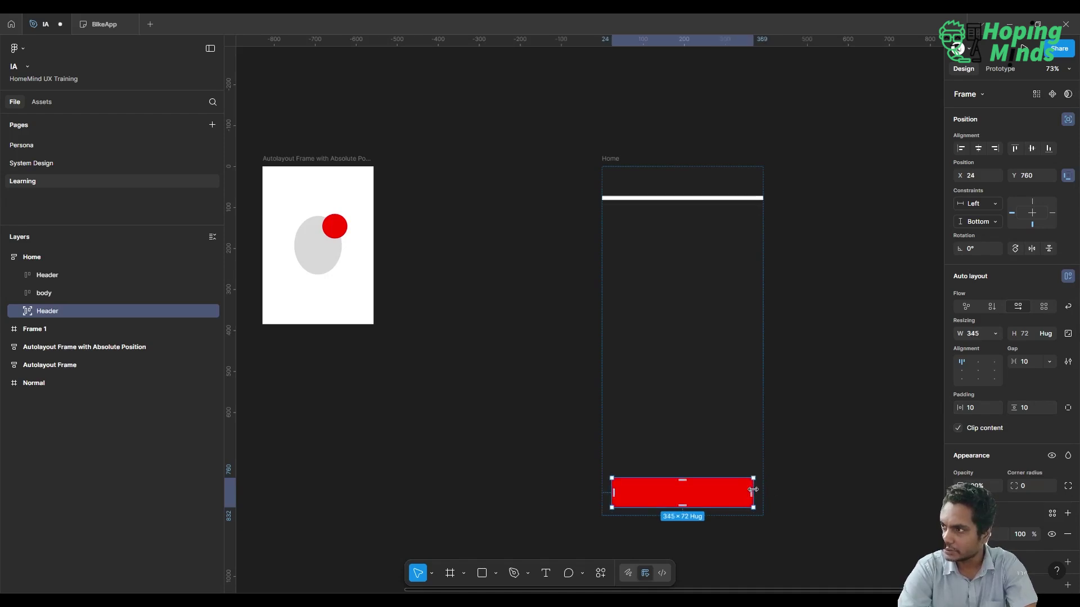
# Narrow the upper Header frame to about 331 wide and set the Home frame's auto layout alignment to center
pyautogui.click(725, 184)
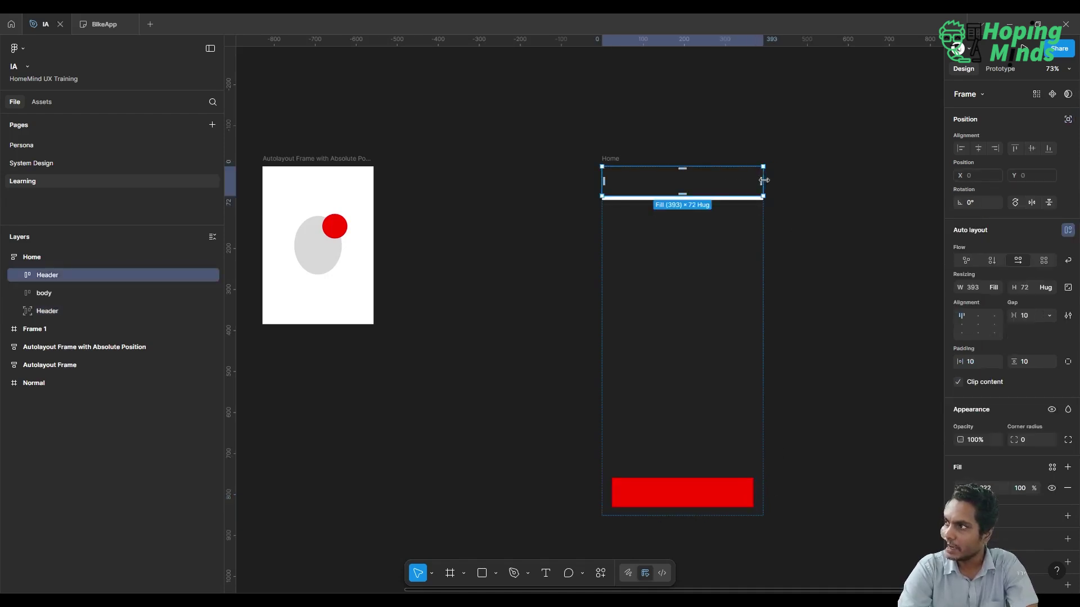
pyautogui.moveTo(762, 179); pyautogui.dragTo(750, 179)
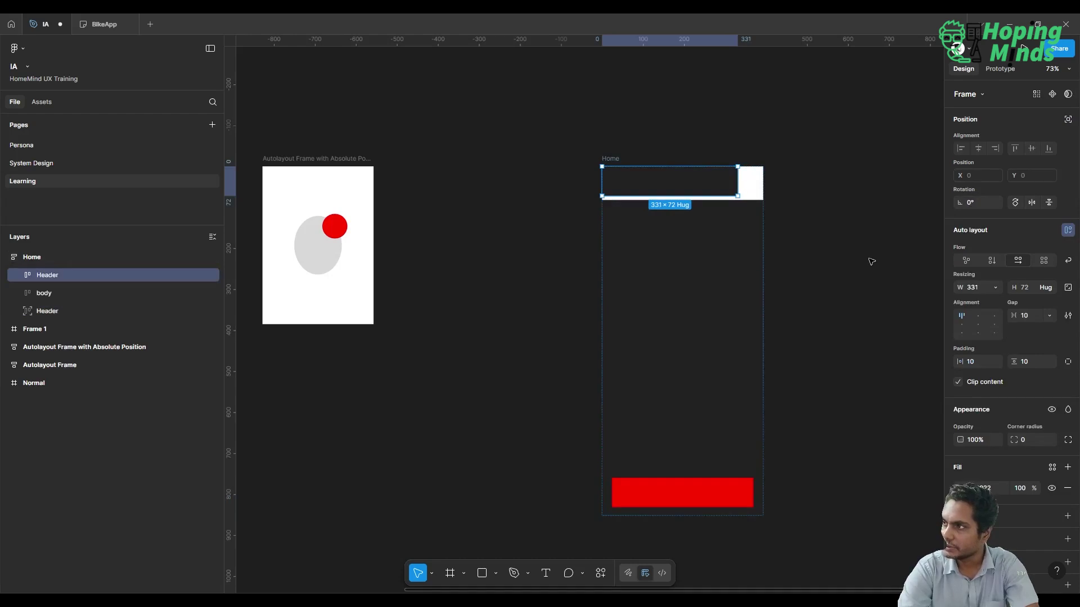
pyautogui.click(615, 157)
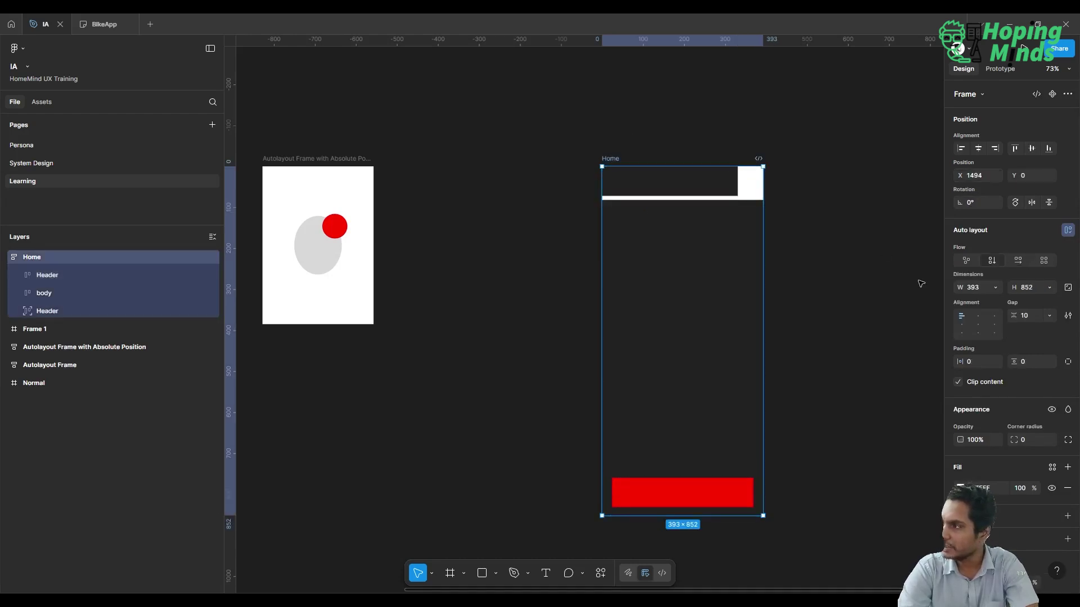
pyautogui.click(981, 322)
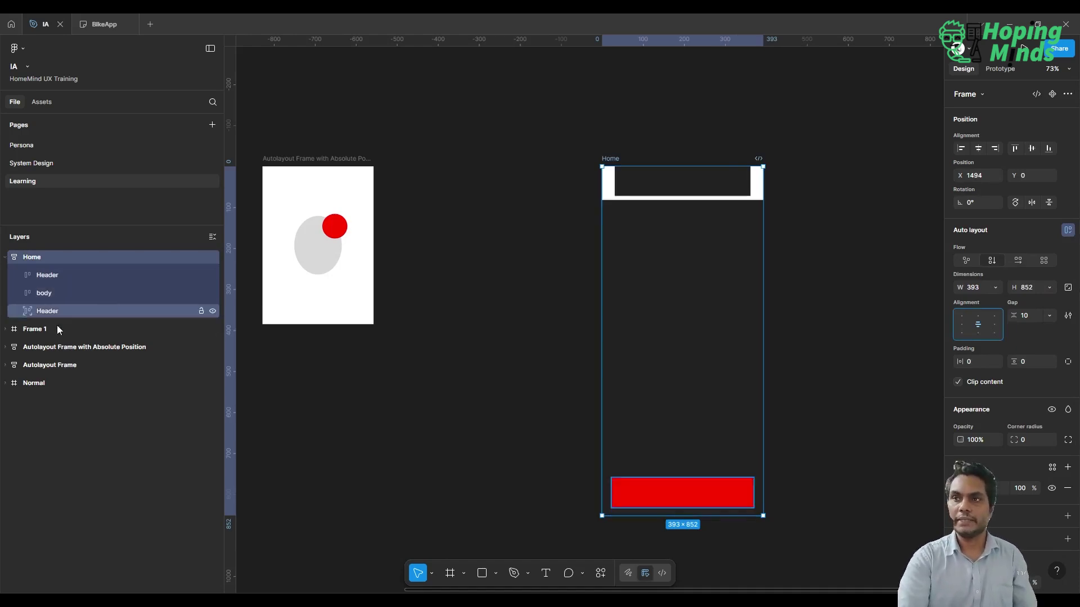
# Rename the red, absolutely positioned Header copy as Bottom
pyautogui.click(52, 311)
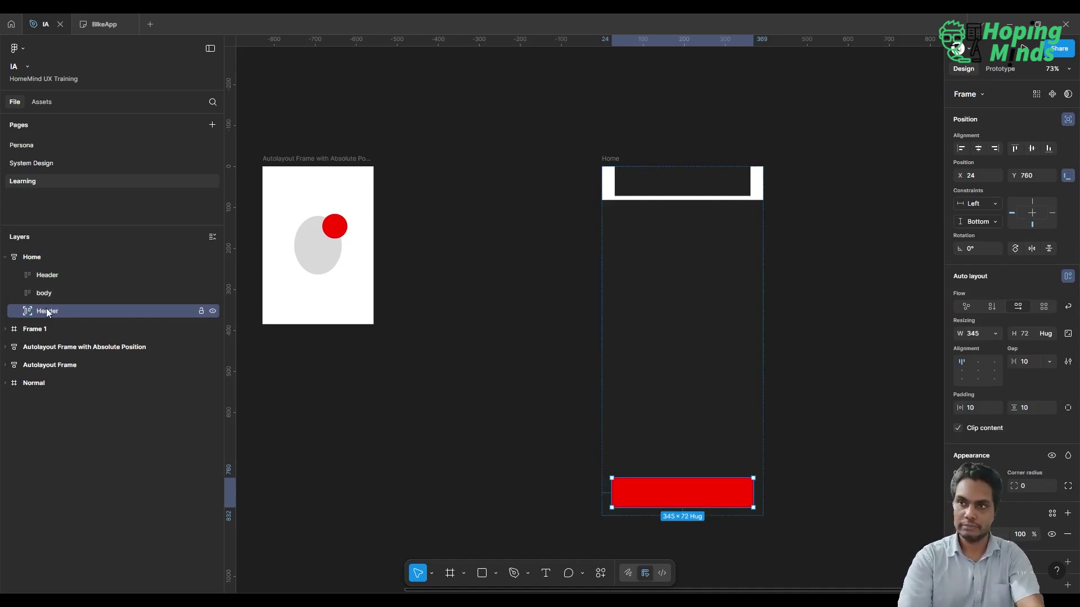
pyautogui.doubleClick(44, 310)
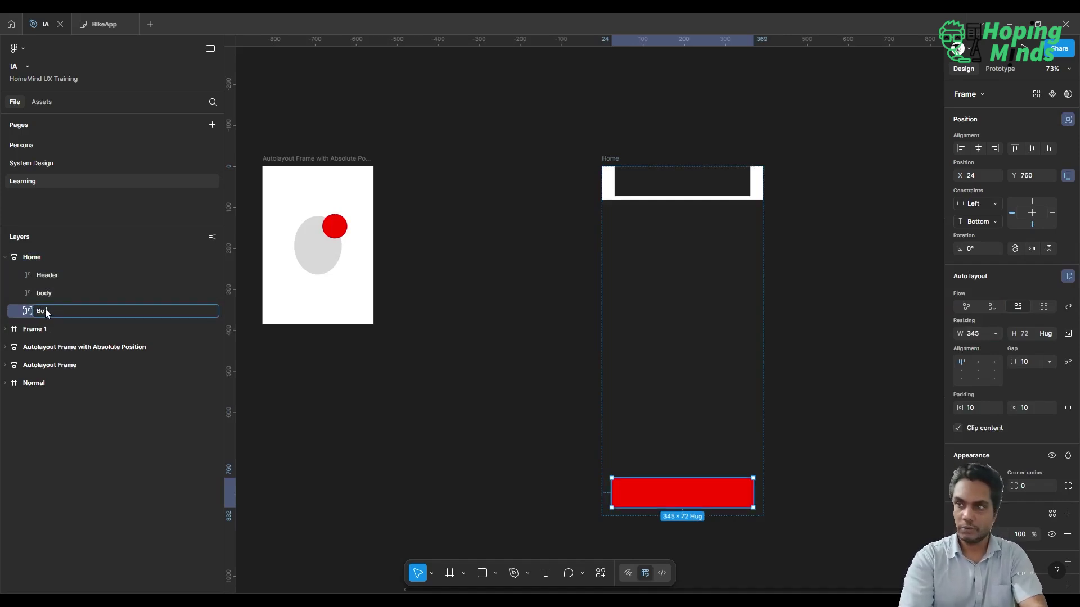
pyautogui.press('Return')
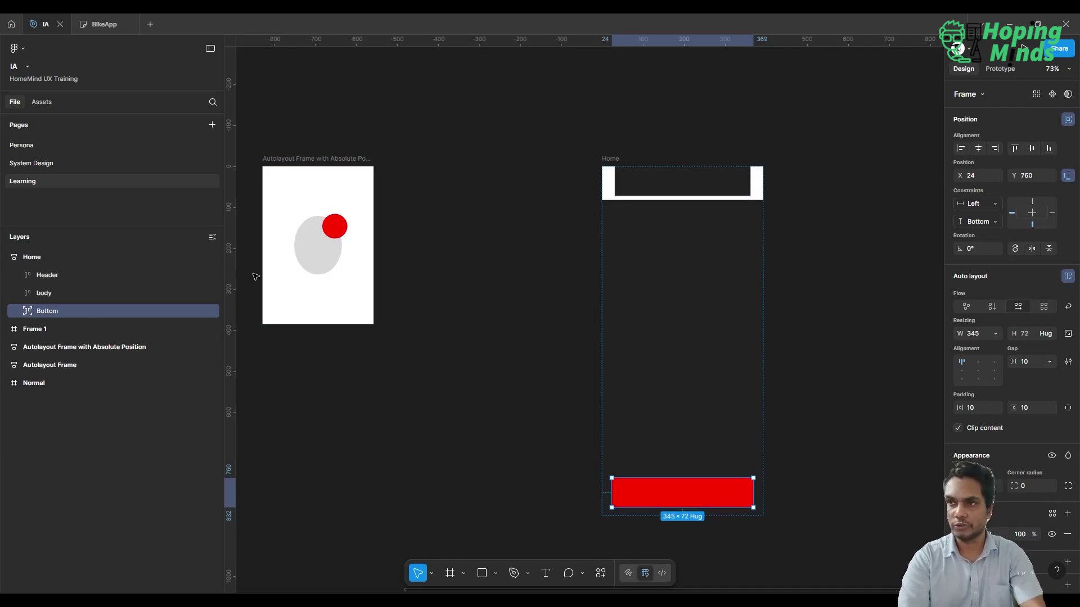
pyautogui.hscroll(-2, 255, 276)
pyautogui.scroll(-1, 255, 277)
pyautogui.hscroll(-3, 254, 277)
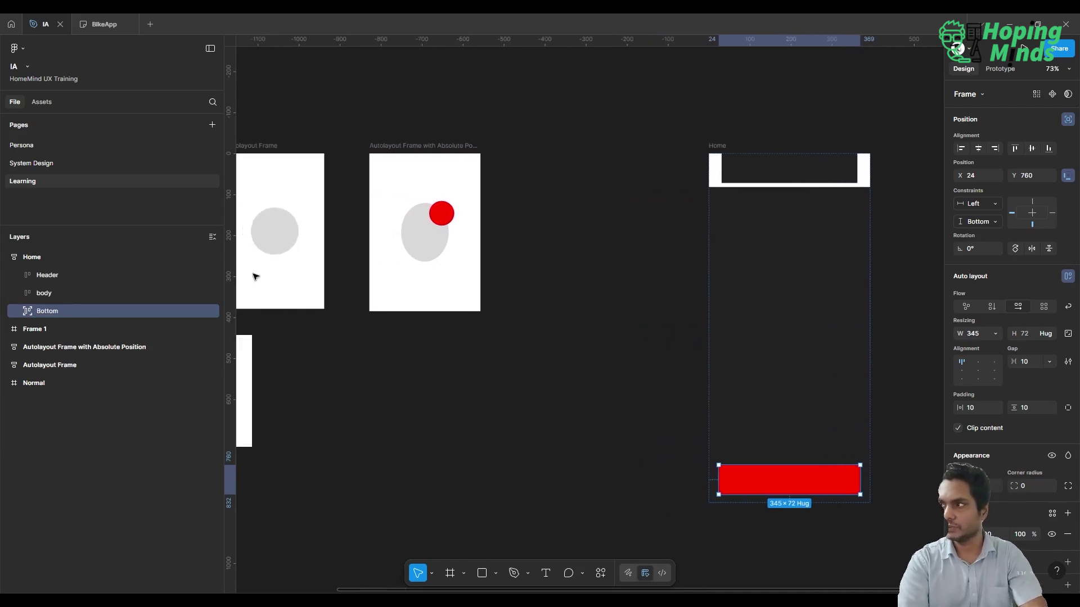